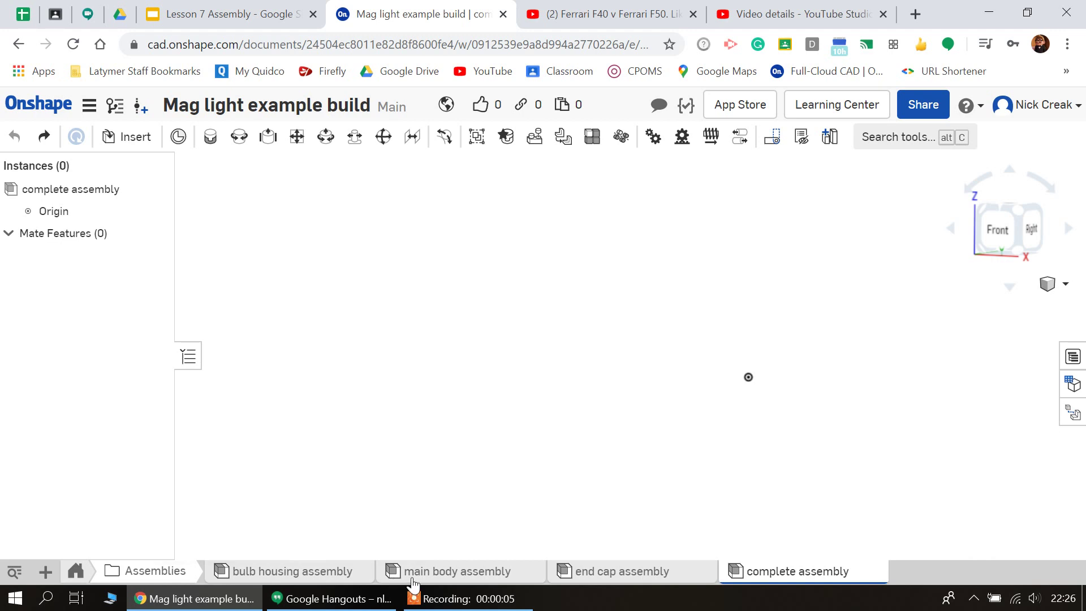
Open the end cap assembly.
{"action": "mouse_move", "coordinate": [412, 582]}
{"action": "mouse_move", "coordinate": [588, 571]}
{"action": "mouse_move", "coordinate": [808, 573]}
{"action": "left_click", "coordinate": [574, 573]}
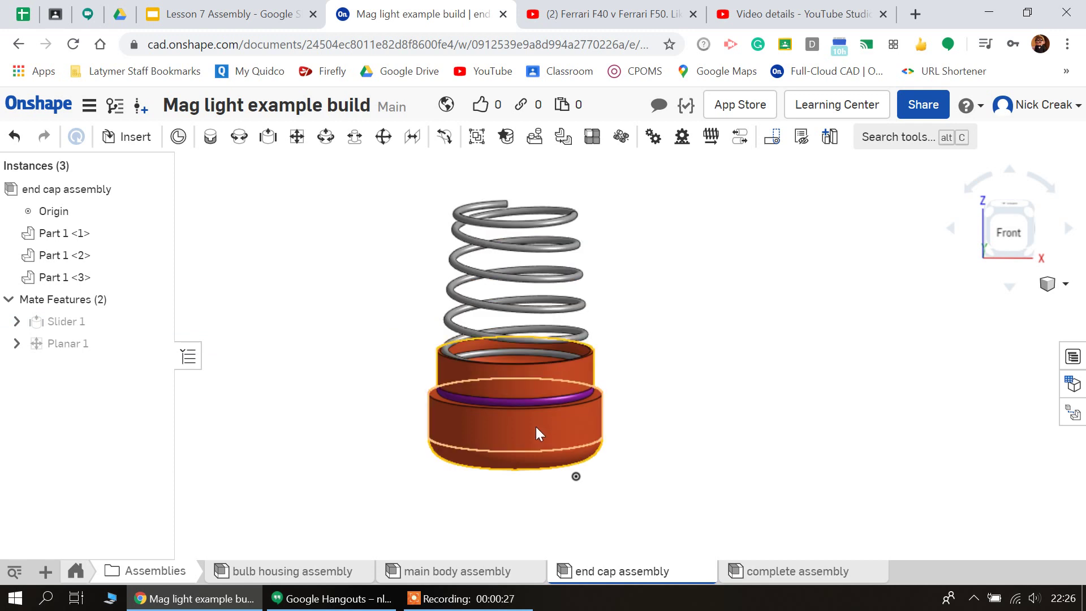
Fix Part 1 <1> to test dragging, then unfix it and drag the cap clear in front view.
{"action": "right_click", "coordinate": [71, 232]}
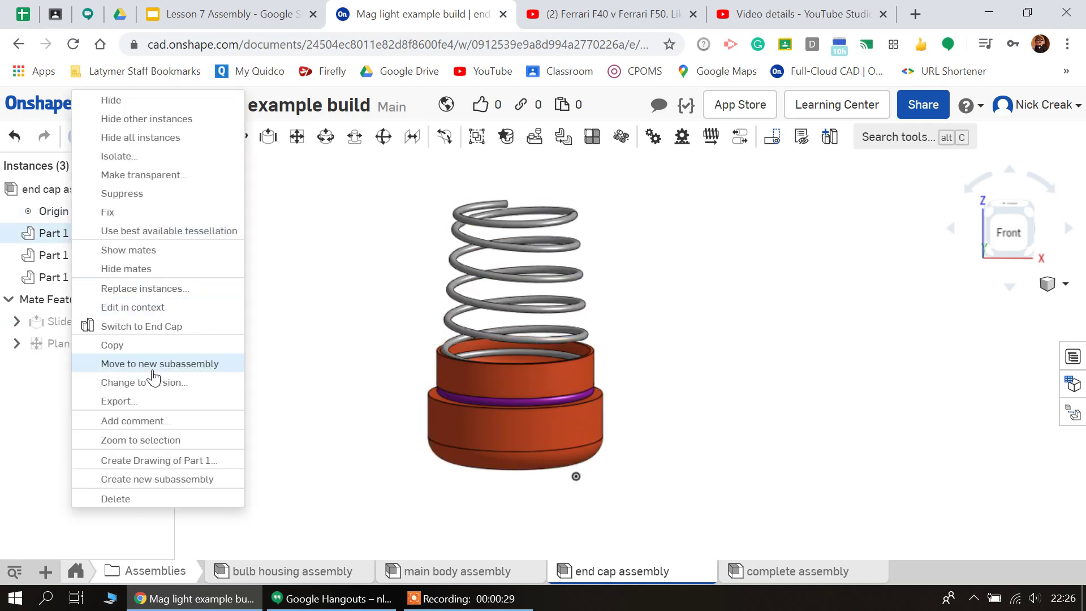
{"action": "left_click", "coordinate": [125, 220]}
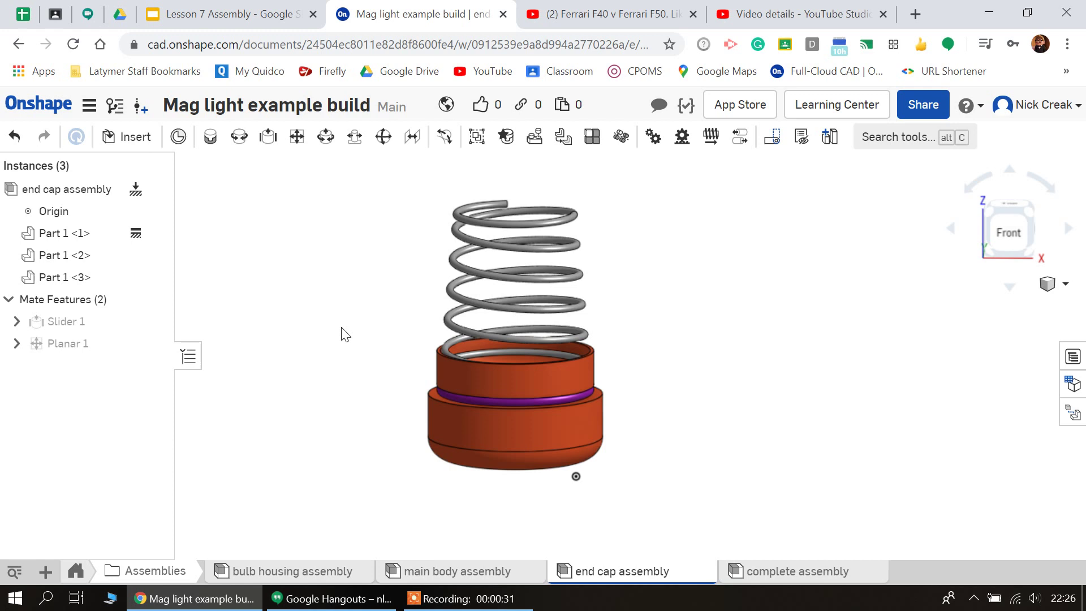
{"action": "left_click_drag", "start_coordinate": [511, 450], "coordinate": [444, 439]}
{"action": "right_click", "coordinate": [82, 234]}
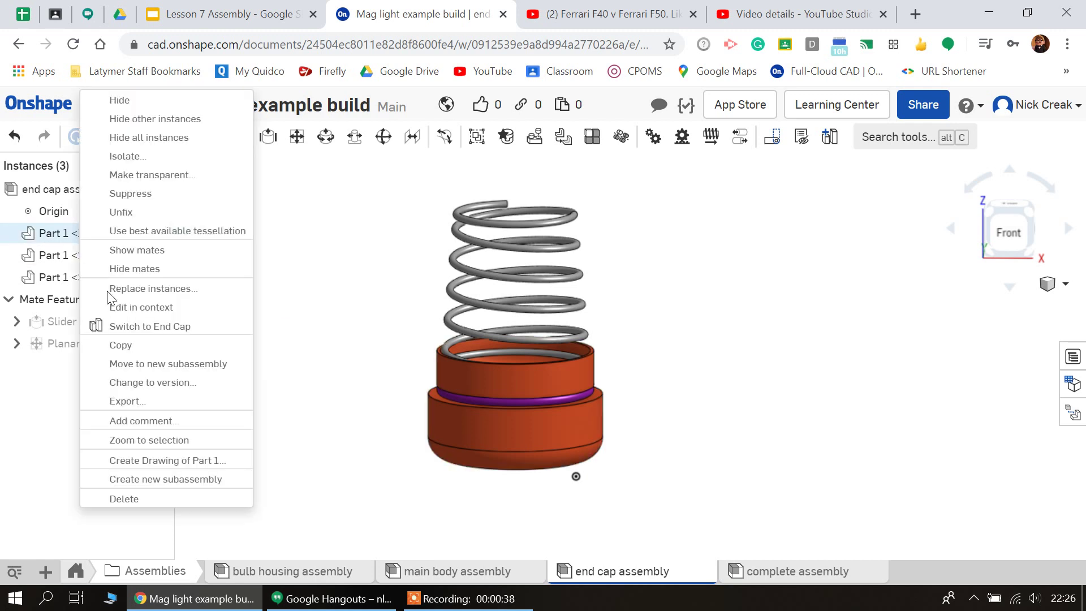
{"action": "left_click", "coordinate": [121, 214]}
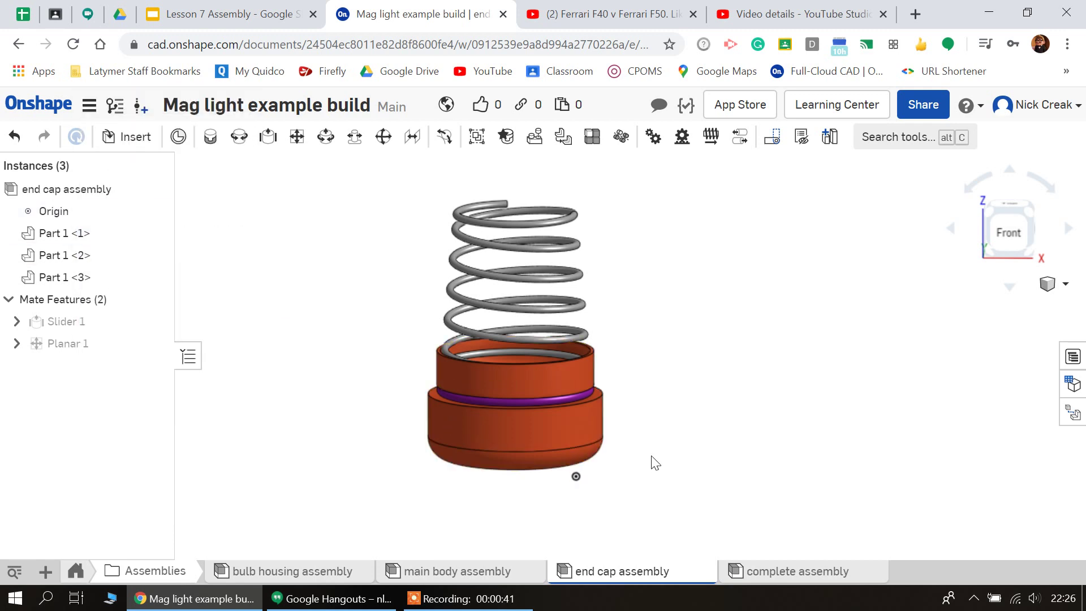
{"action": "key", "text": "shift+1"}
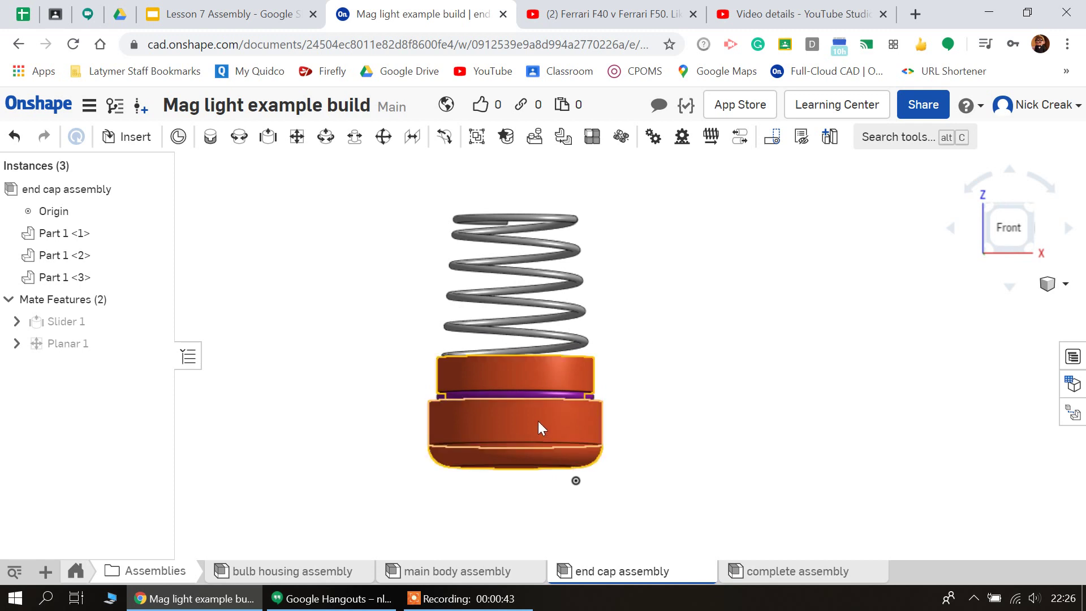
{"action": "left_click_drag", "start_coordinate": [538, 421], "coordinate": [398, 404]}
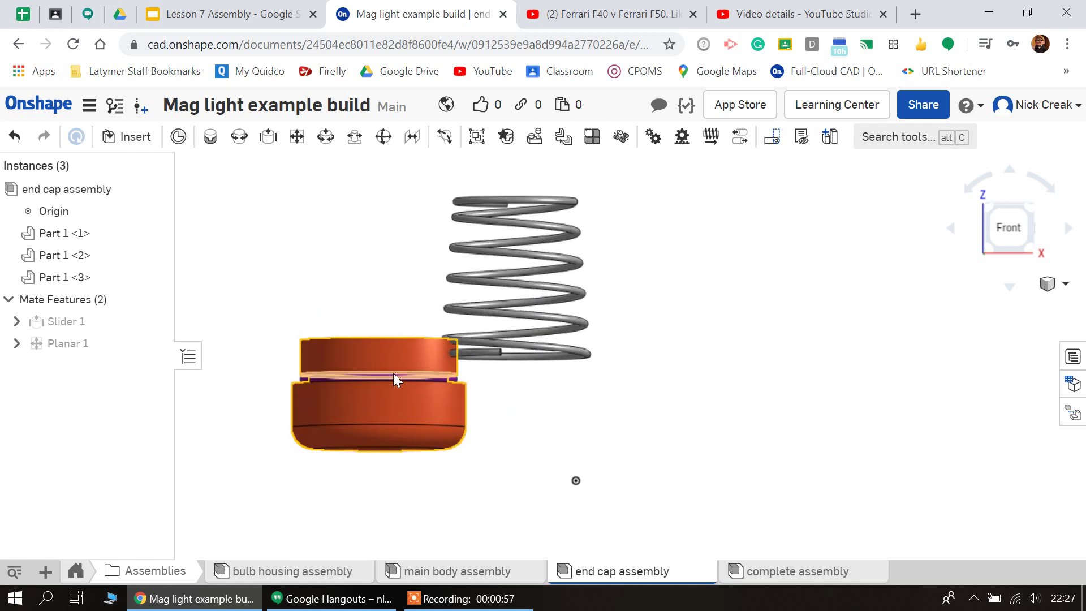
Undo the cap move and convert Planar 1 to a Fastened mate with -0.75 mm Z offset.
{"action": "left_click", "coordinate": [14, 137]}
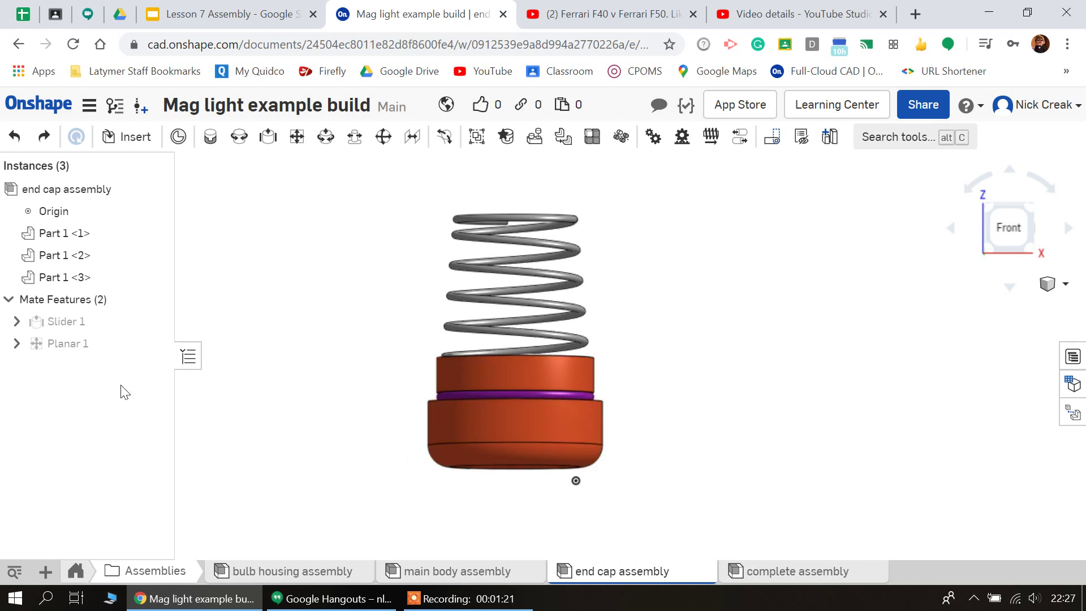
{"action": "double_click", "coordinate": [73, 343]}
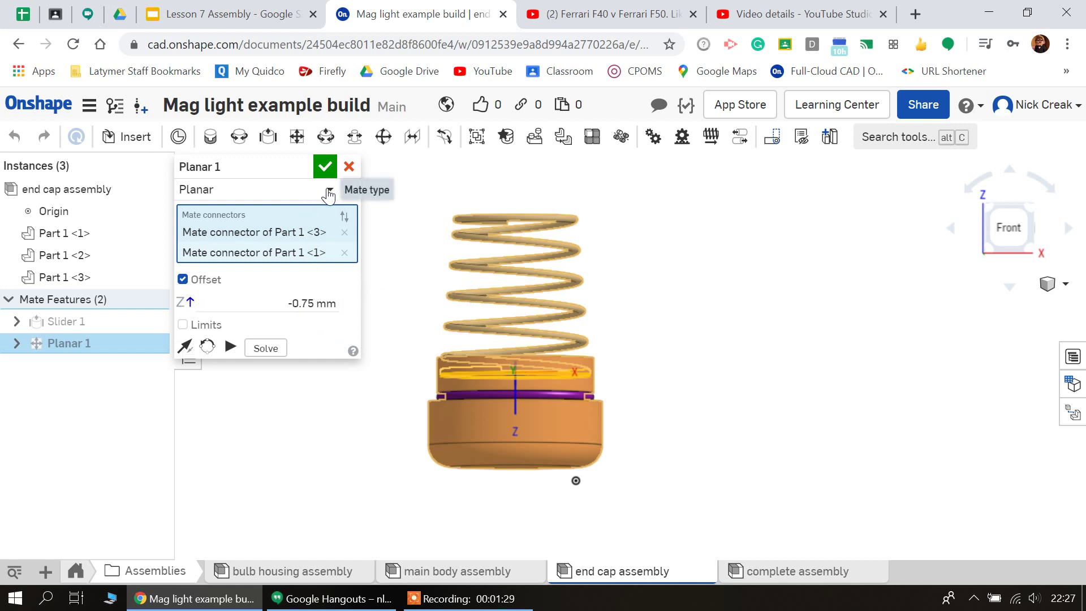
{"action": "left_click", "coordinate": [329, 192]}
{"action": "scroll", "coordinate": [259, 269], "scroll_direction": "down", "scroll_amount": 1}
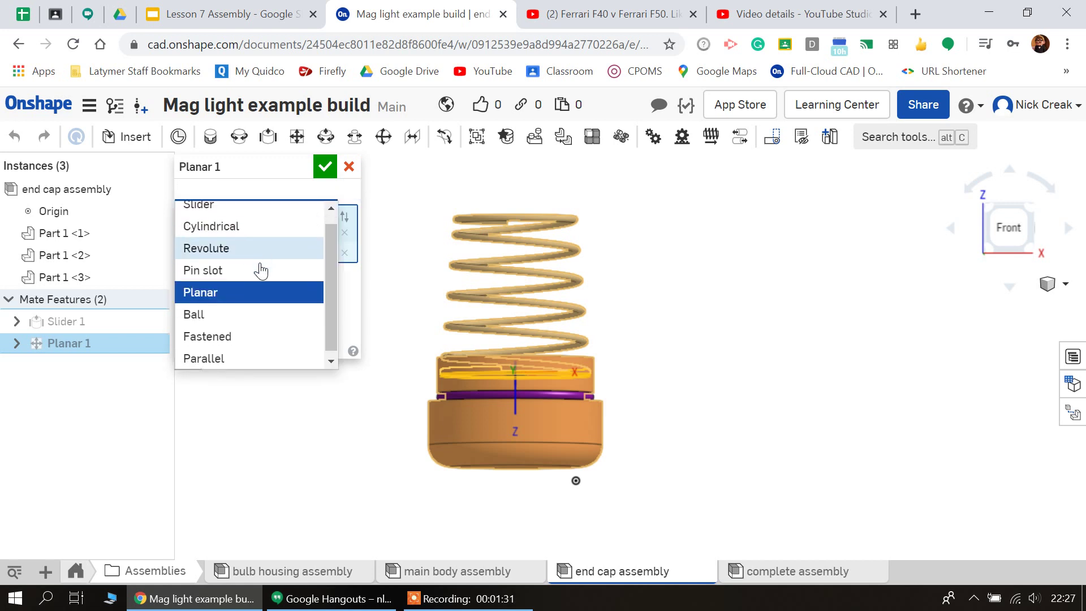
{"action": "left_click", "coordinate": [231, 334]}
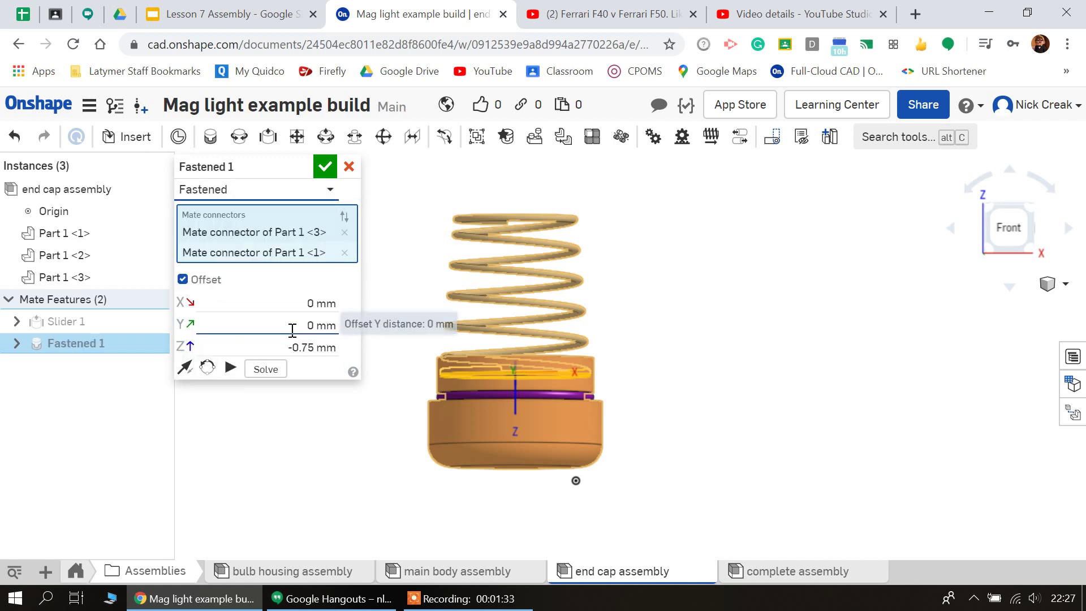
{"action": "left_click", "coordinate": [254, 349]}
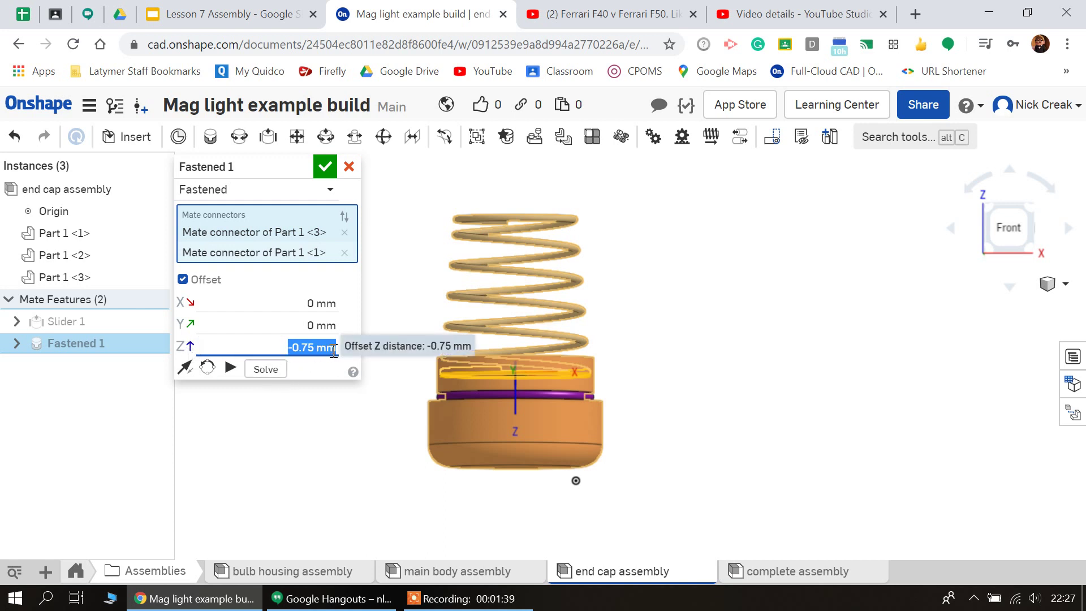
{"action": "left_click", "coordinate": [266, 348]}
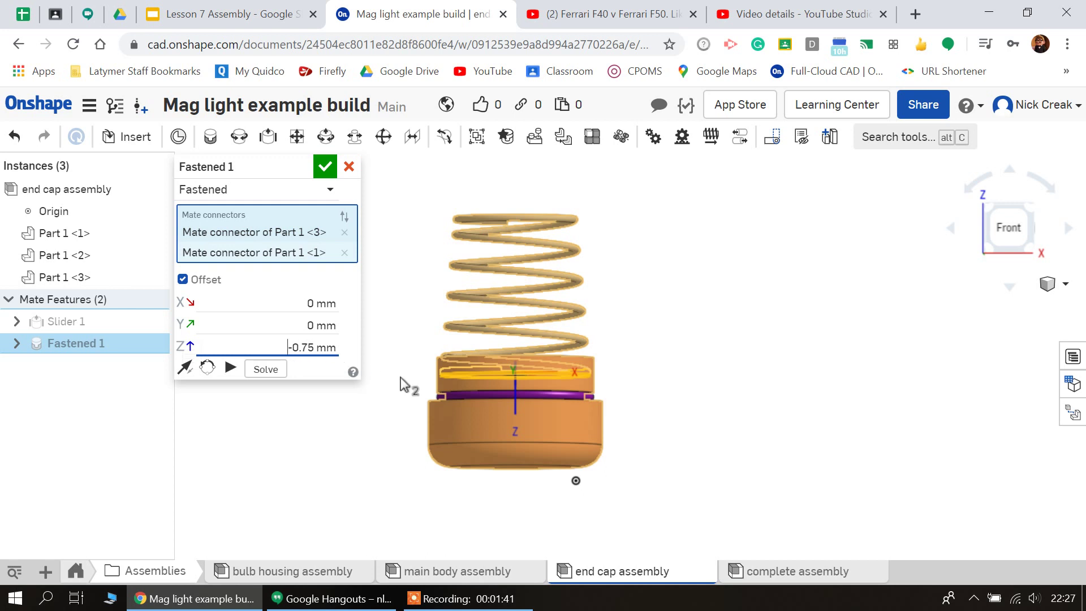
{"action": "left_click", "coordinate": [326, 167]}
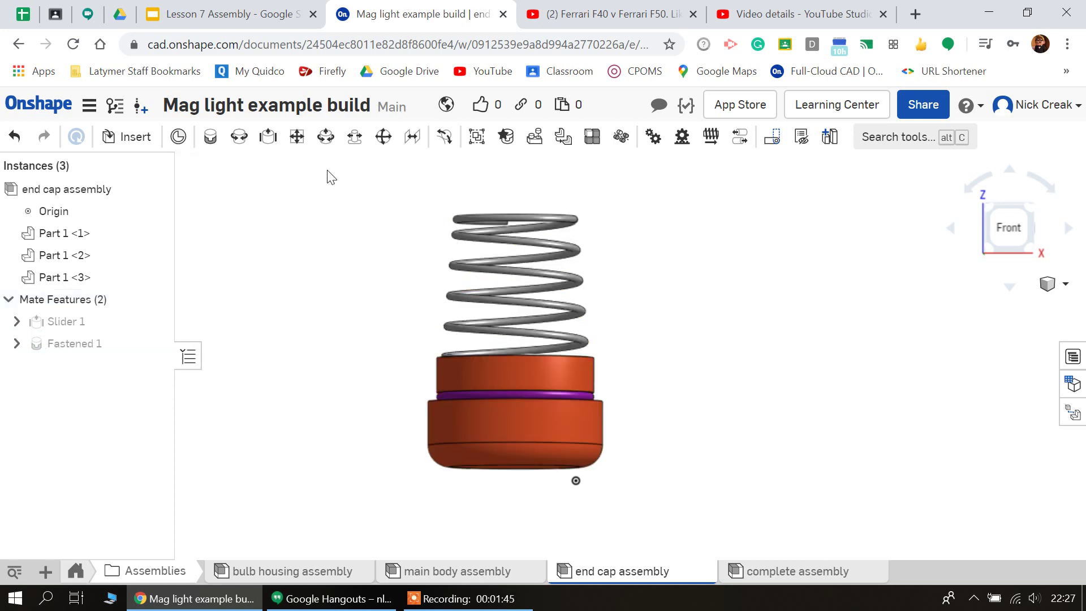
Clear Slider 1's Z minimum limit and drag the end cap to test its travel.
{"action": "mouse_move", "coordinate": [504, 434]}
{"action": "left_mouse_down"}
{"action": "mouse_move", "coordinate": [438, 430]}
{"action": "mouse_move", "coordinate": [440, 362]}
{"action": "mouse_move", "coordinate": [625, 418]}
{"action": "mouse_move", "coordinate": [460, 388]}
{"action": "mouse_move", "coordinate": [632, 389]}
{"action": "mouse_move", "coordinate": [578, 440]}
{"action": "mouse_move", "coordinate": [519, 448]}
{"action": "left_mouse_up"}
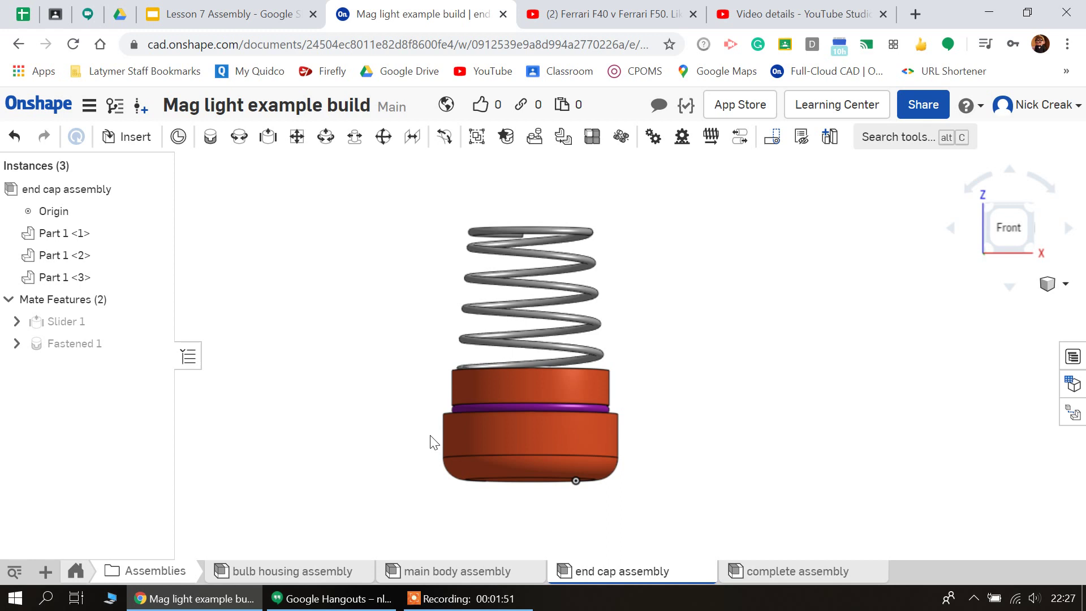
{"action": "double_click", "coordinate": [74, 324]}
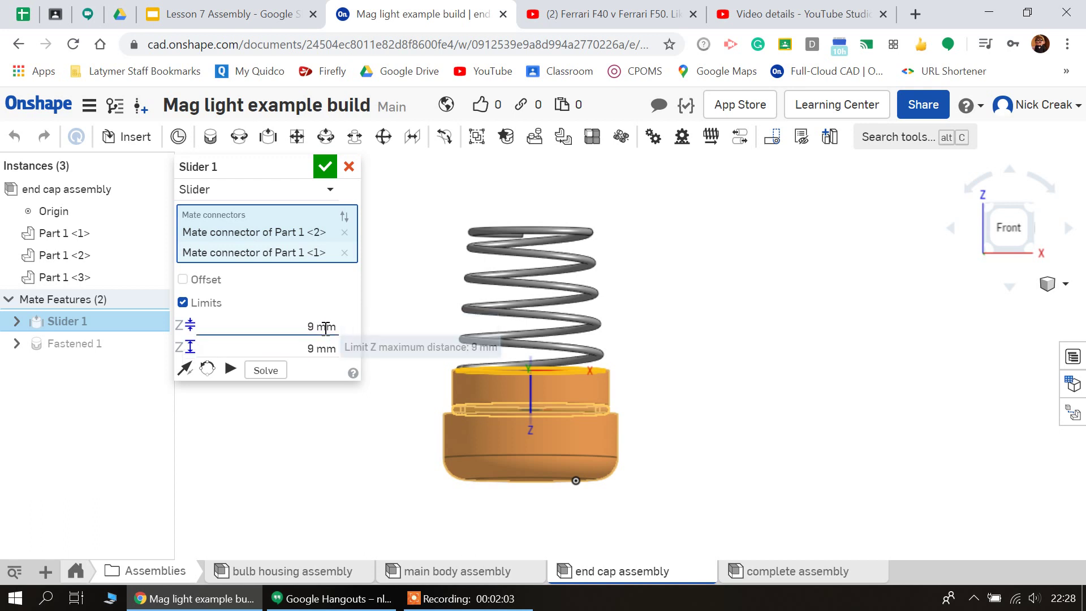
{"action": "left_click", "coordinate": [315, 332]}
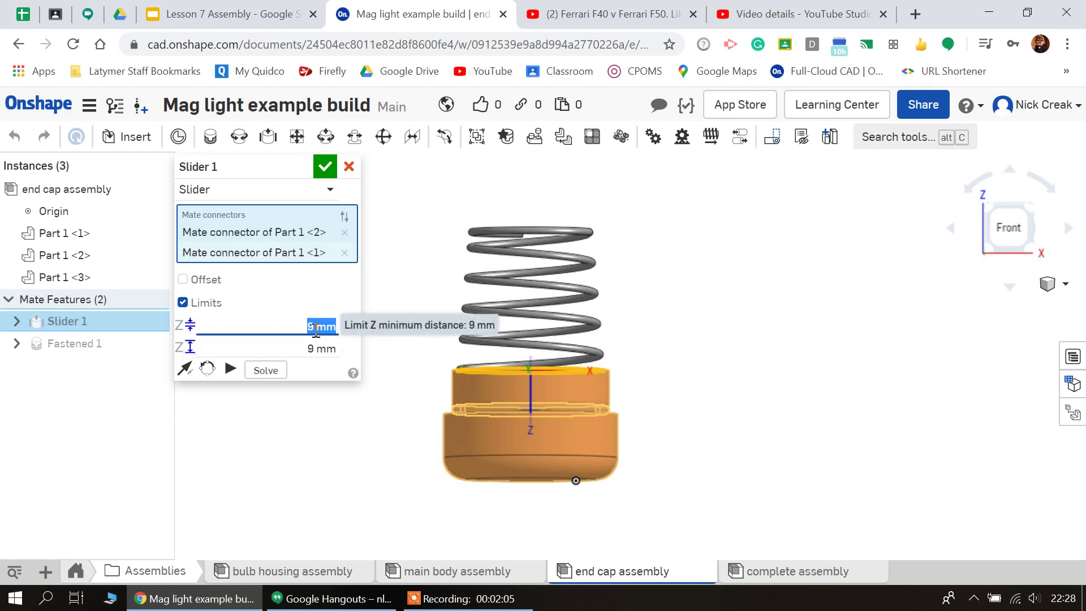
{"action": "key", "text": "BackSpace"}
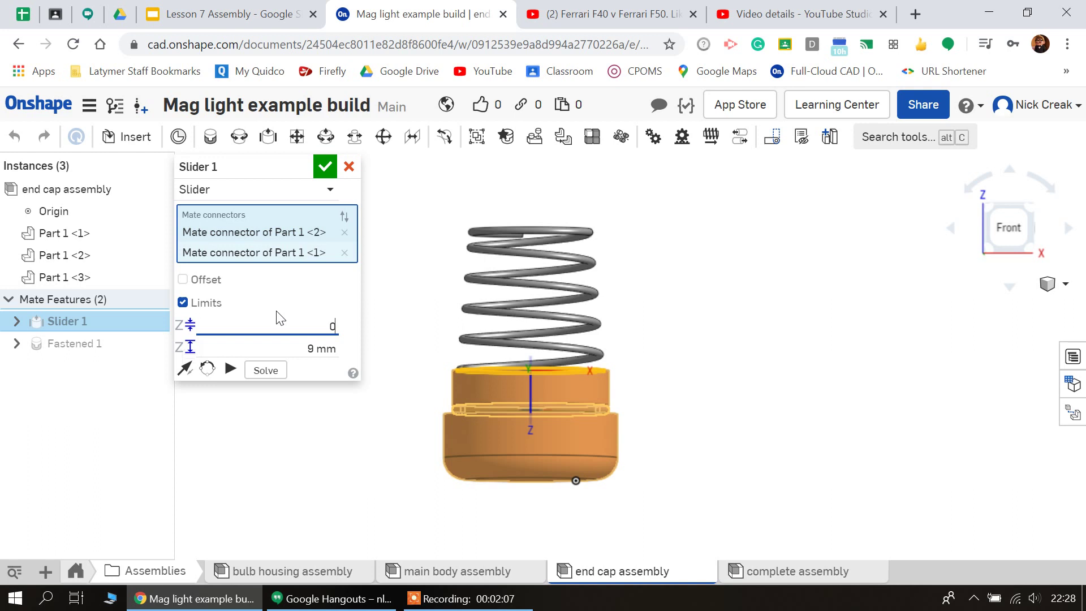
{"action": "left_click", "coordinate": [325, 166]}
{"action": "left_click_drag", "start_coordinate": [575, 478], "coordinate": [548, 402]}
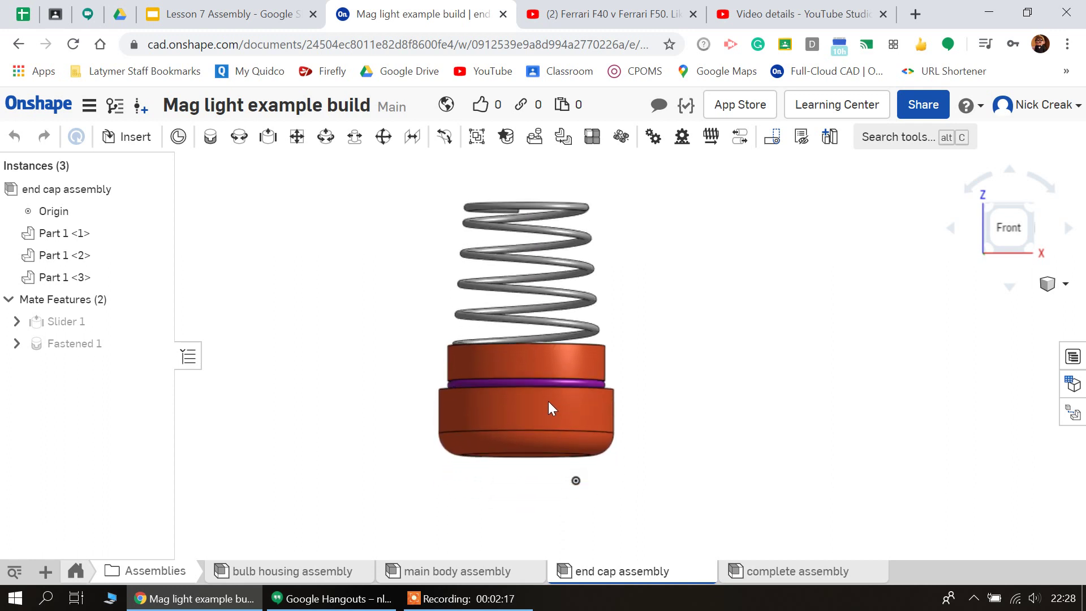
Set Slider 1's Z minimum limit to 9 mm and slide the end cap to check it.
{"action": "double_click", "coordinate": [92, 322]}
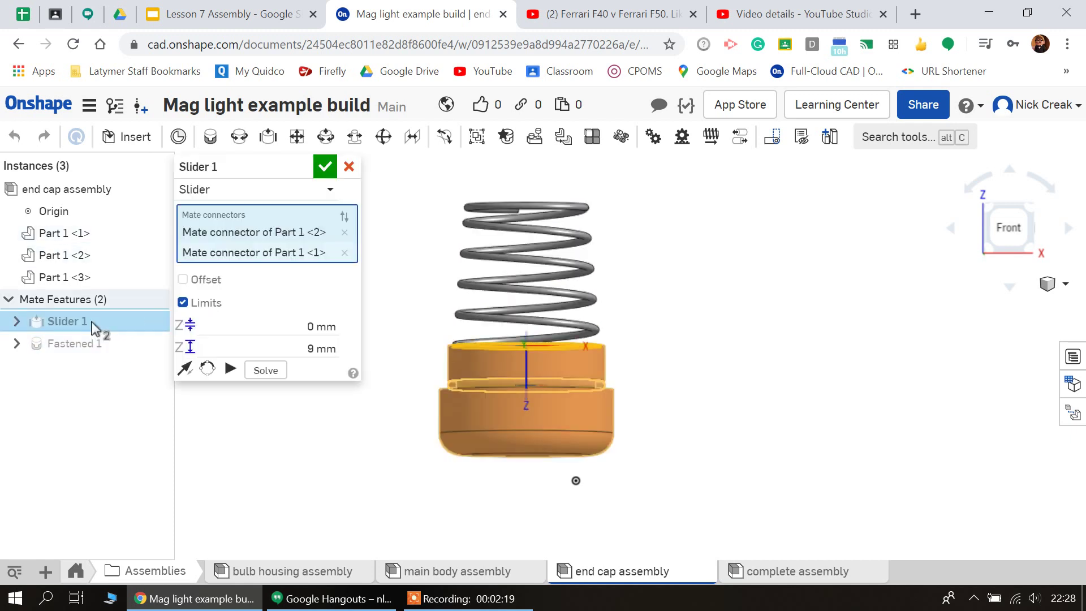
{"action": "left_click", "coordinate": [315, 331]}
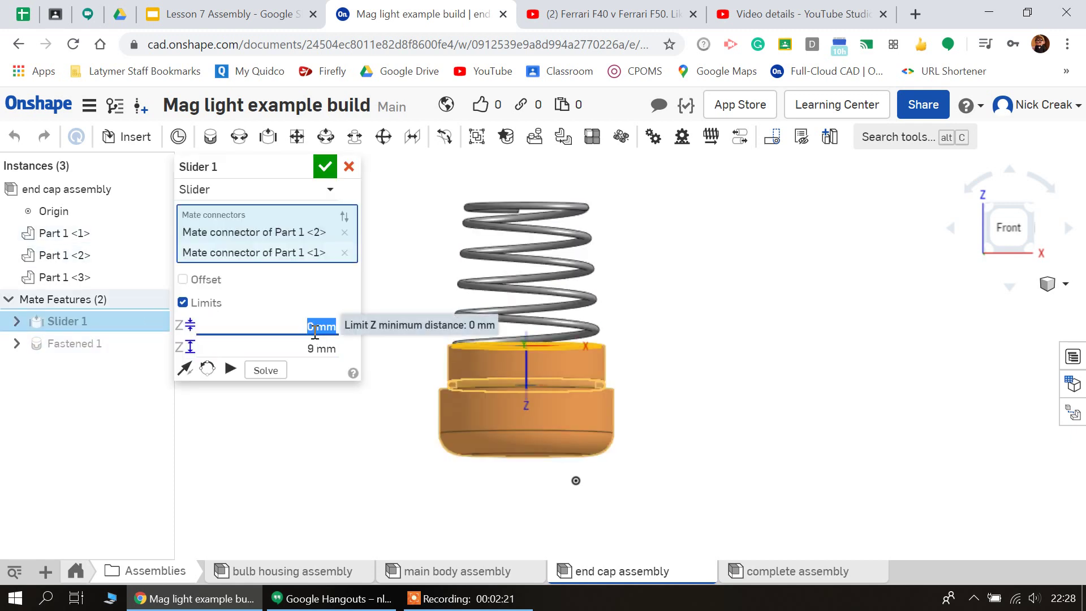
{"action": "type", "text": "9"}
{"action": "key", "text": "Return"}
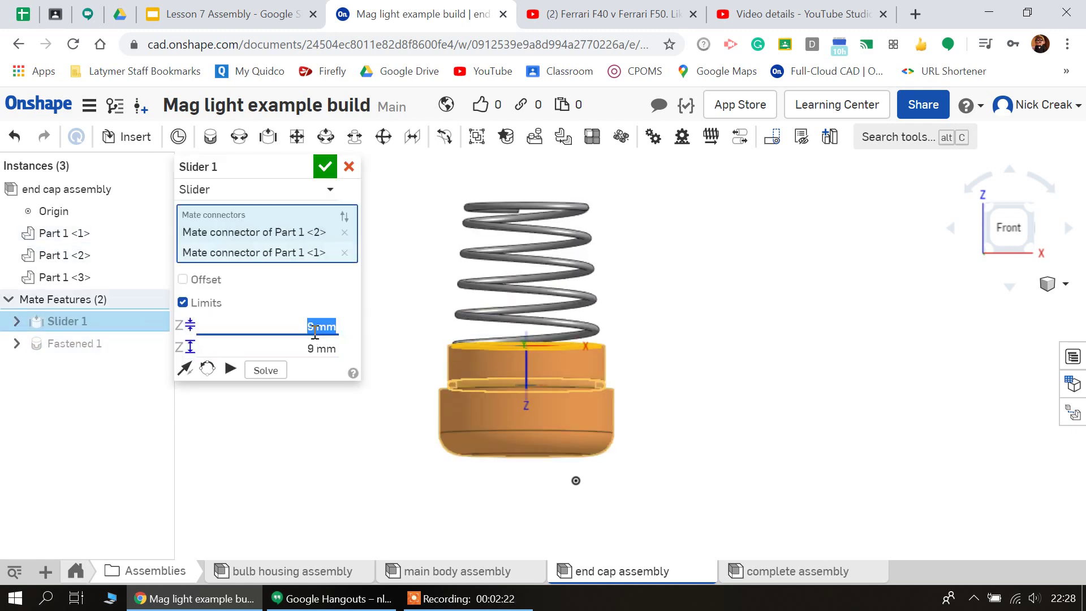
{"action": "left_click", "coordinate": [324, 166]}
{"action": "mouse_move", "coordinate": [520, 410]}
{"action": "left_mouse_down"}
{"action": "mouse_move", "coordinate": [533, 426]}
{"action": "mouse_move", "coordinate": [507, 453]}
{"action": "mouse_move", "coordinate": [527, 446]}
{"action": "left_mouse_up"}
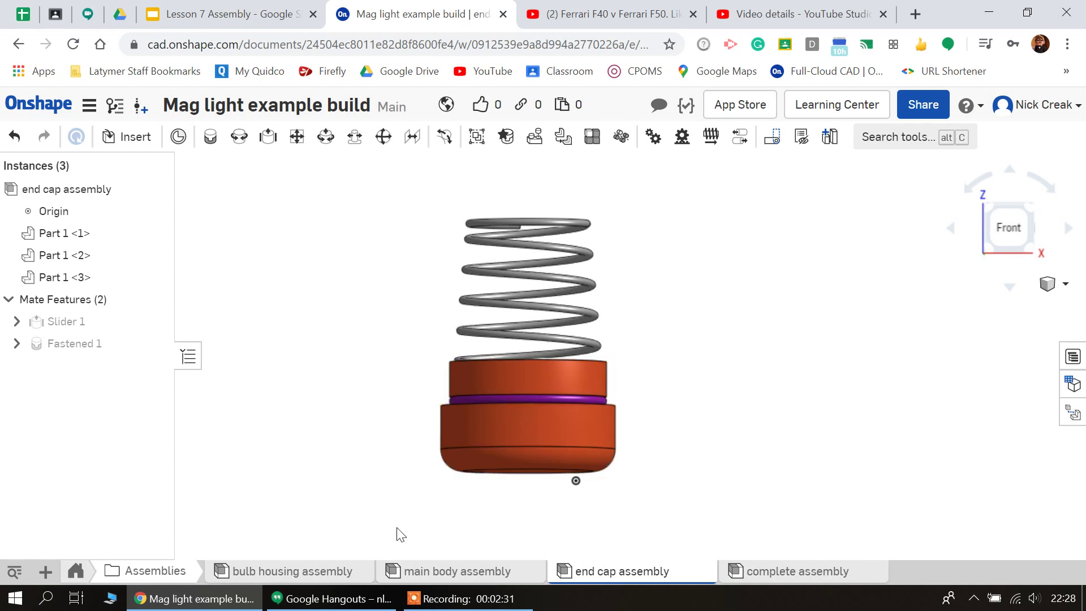
In the main body assembly, drag the tube to test its mate, then undo the move.
{"action": "left_click", "coordinate": [453, 572]}
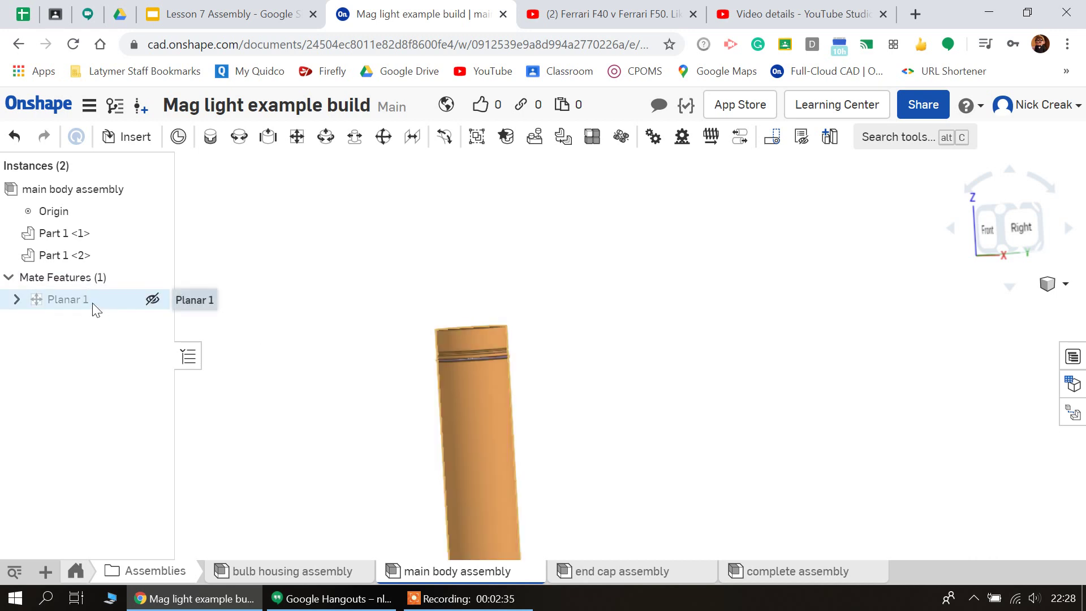
{"action": "left_click", "coordinate": [510, 359]}
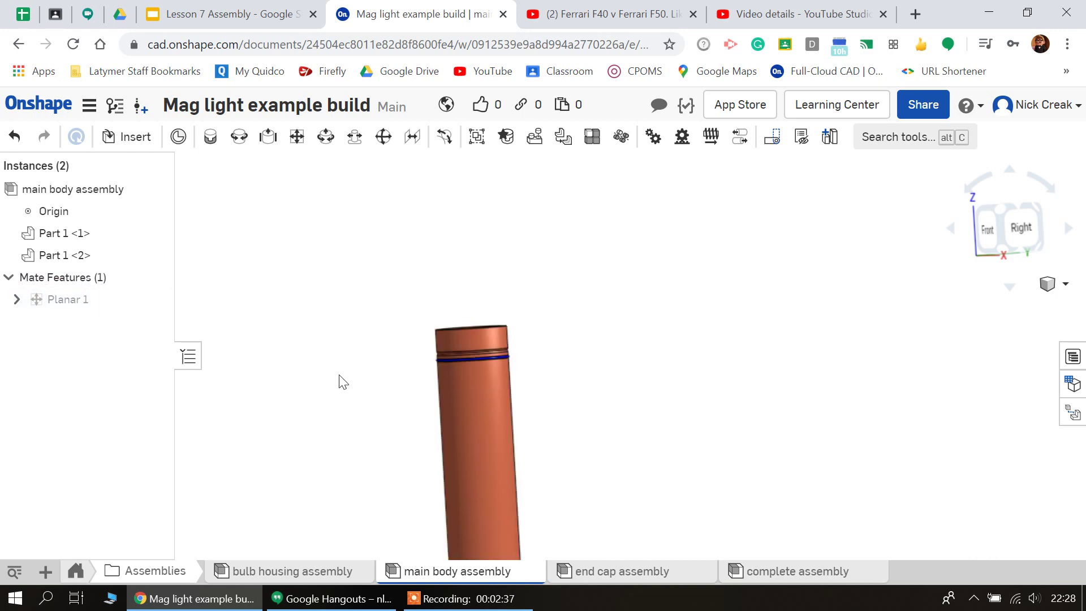
{"action": "left_click_drag", "start_coordinate": [487, 446], "coordinate": [433, 400]}
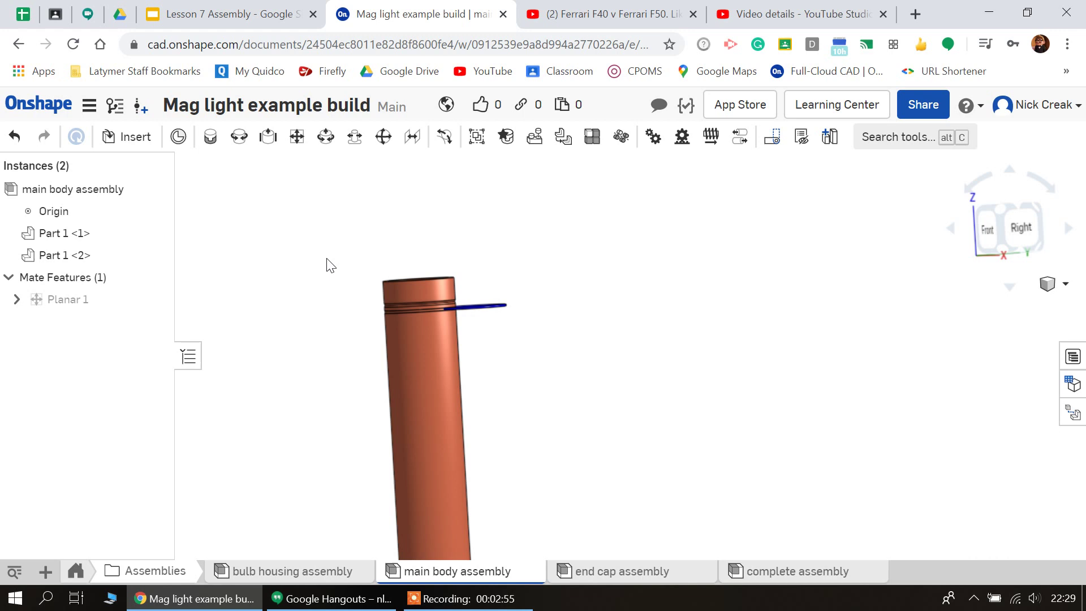
{"action": "left_click", "coordinate": [15, 136]}
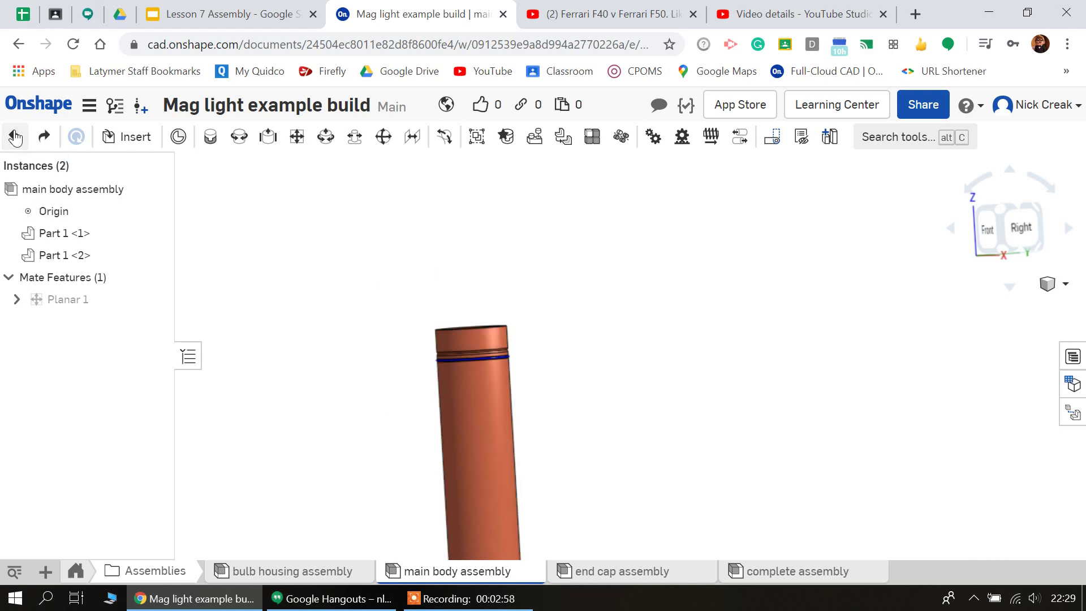
Change Planar 1 to a Fastened mate, keeping the 17.18 mm Z offset.
{"action": "double_click", "coordinate": [77, 307]}
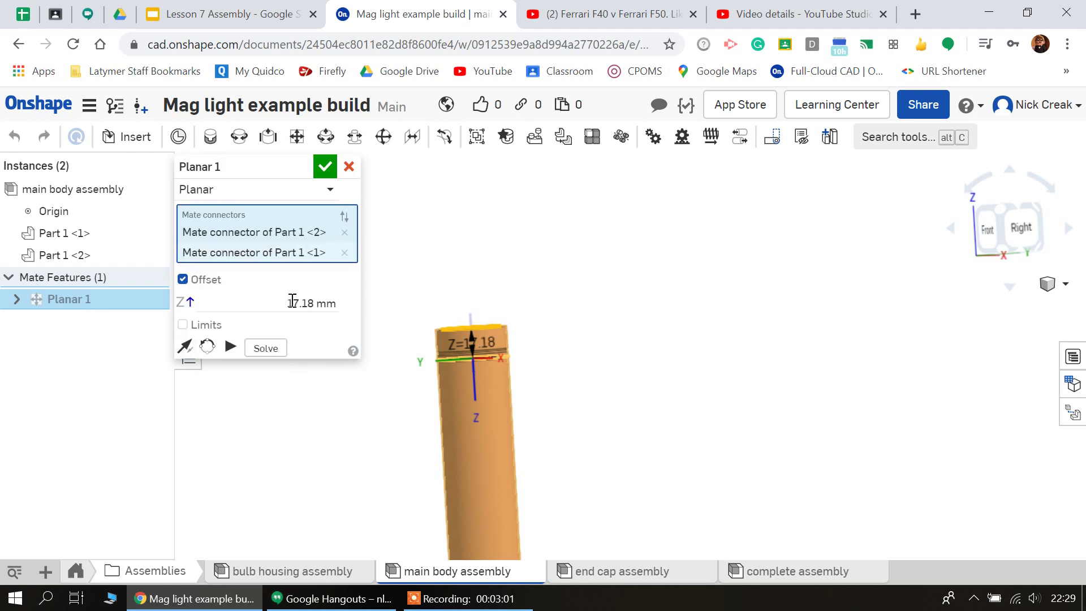
{"action": "left_click", "coordinate": [288, 302]}
{"action": "left_click", "coordinate": [295, 190]}
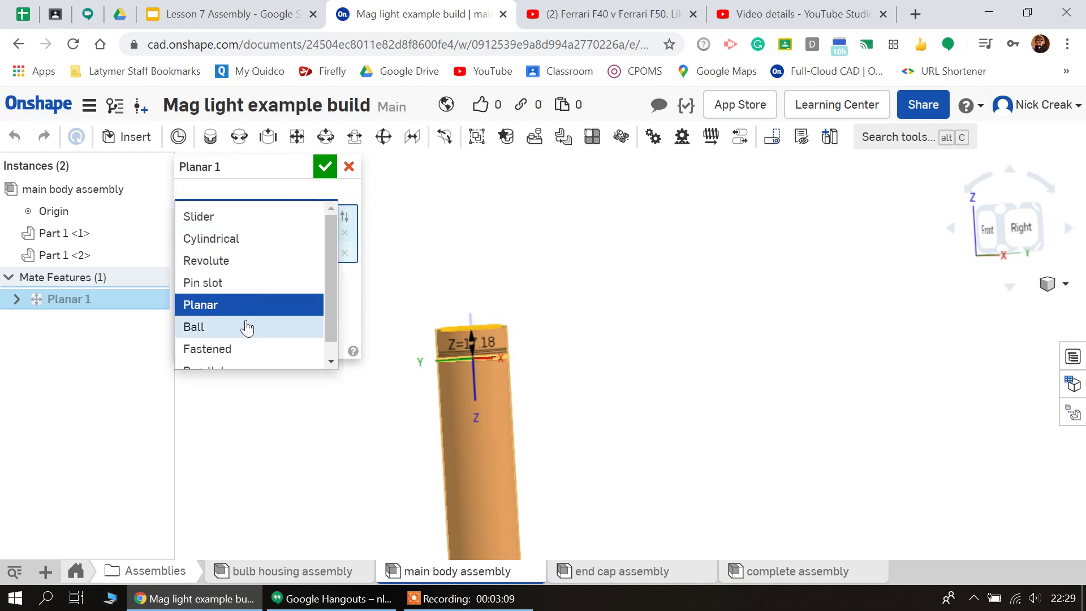
{"action": "left_click", "coordinate": [241, 349]}
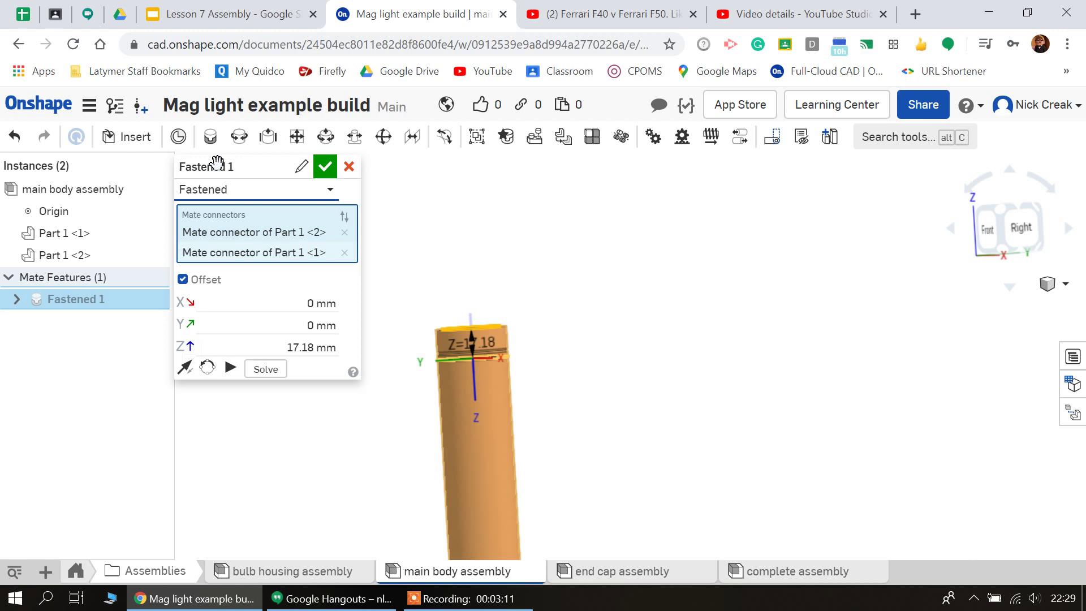
{"action": "left_click", "coordinate": [304, 345]}
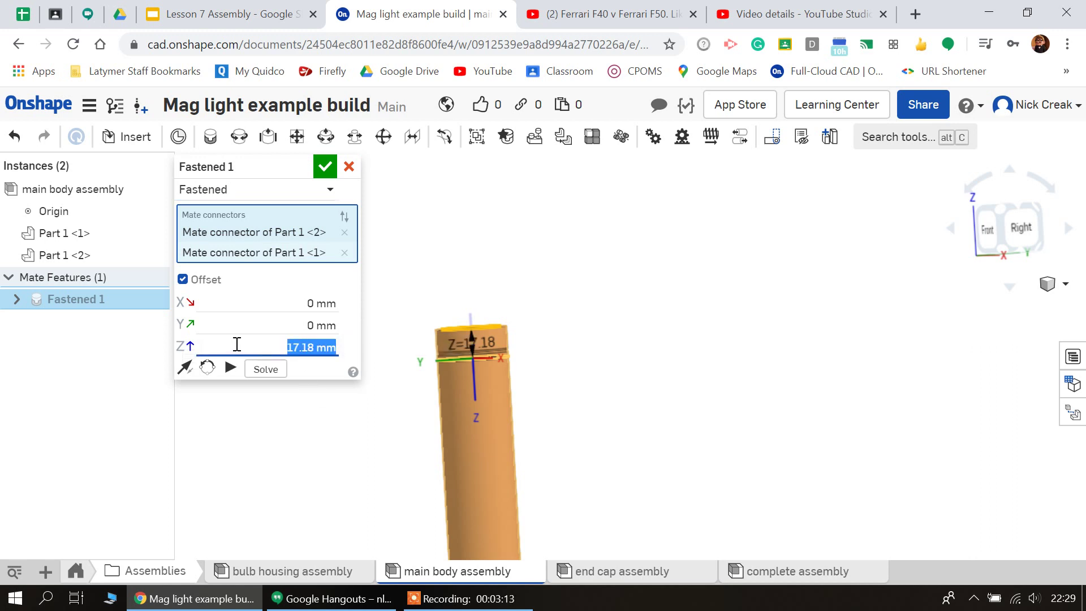
{"action": "left_click", "coordinate": [237, 345]}
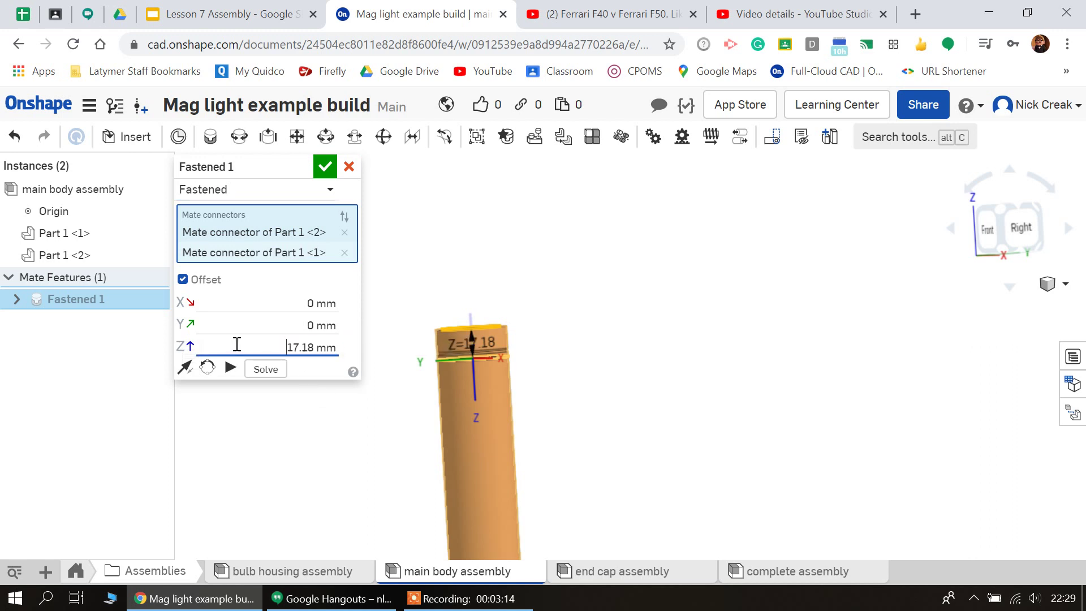
{"action": "left_click", "coordinate": [326, 168]}
{"action": "right_click_drag", "start_coordinate": [599, 452], "coordinate": [577, 475]}
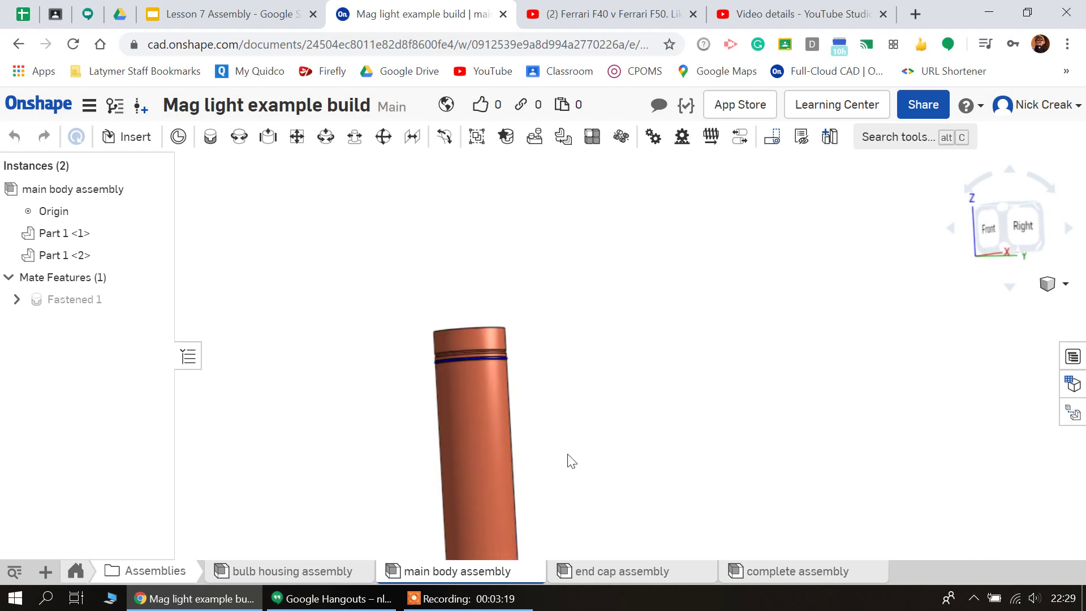
{"action": "middle_click_drag", "start_coordinate": [570, 461], "coordinate": [512, 414]}
Switch from the bulb housing assembly to the empty complete assembly.
{"action": "scroll", "coordinate": [317, 492], "scroll_direction": "down", "scroll_amount": 3}
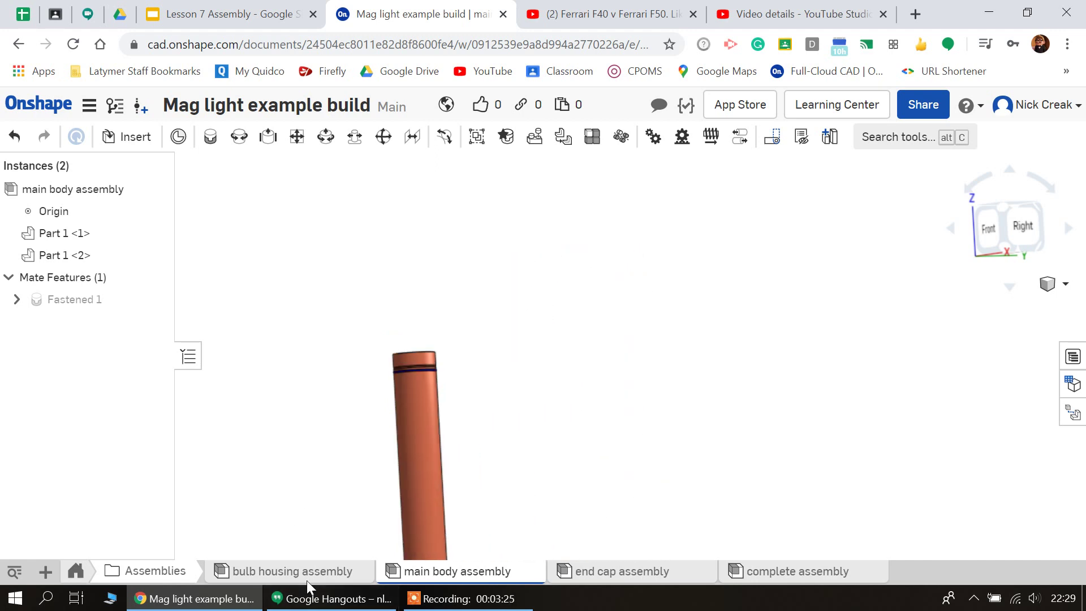
{"action": "mouse_move", "coordinate": [307, 575]}
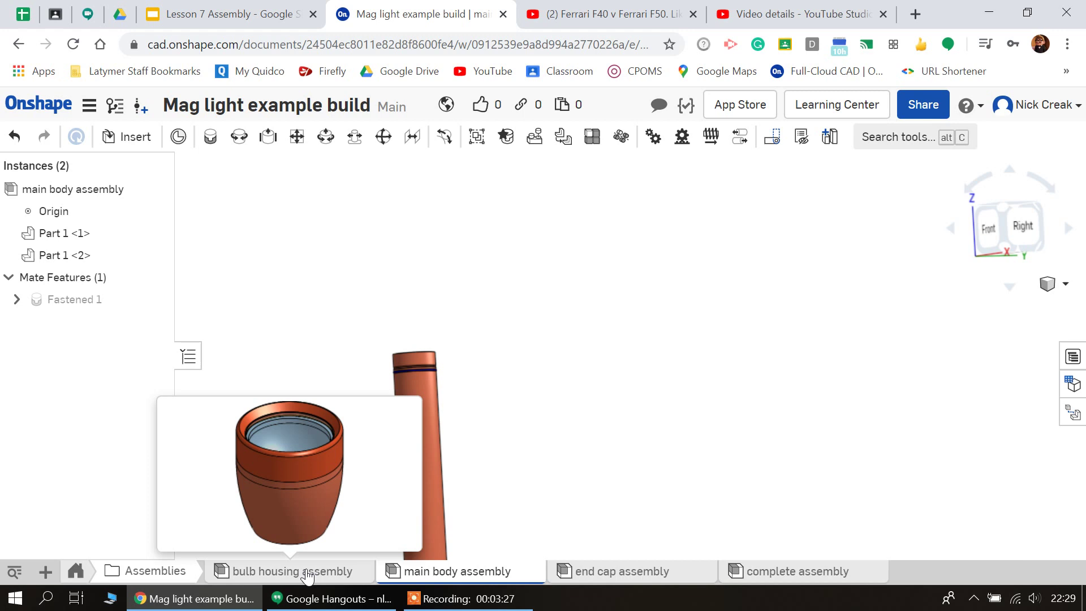
{"action": "left_click", "coordinate": [307, 575]}
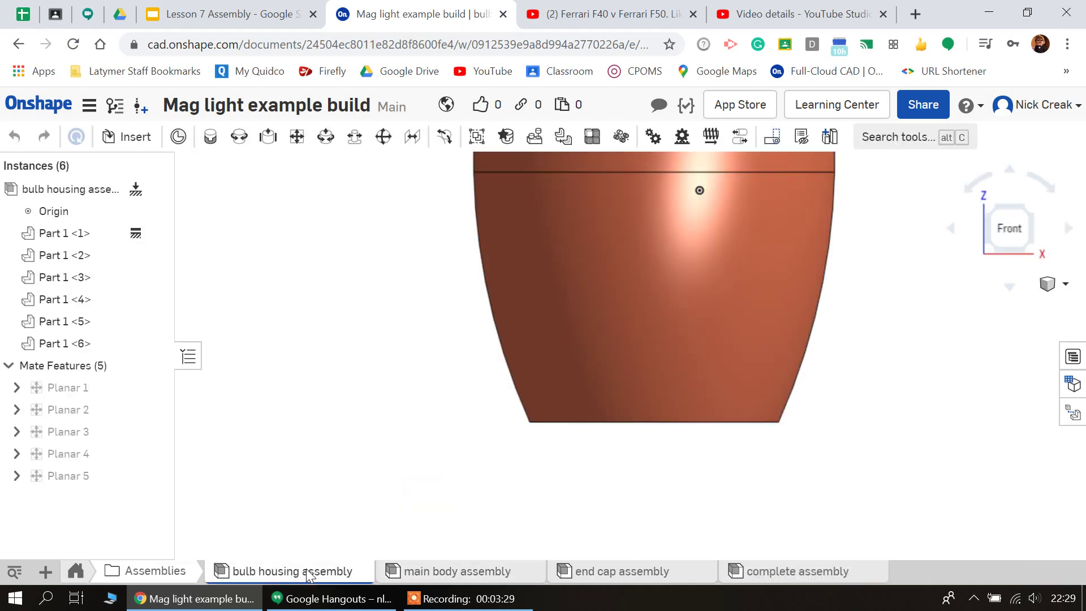
{"action": "left_click", "coordinate": [839, 577]}
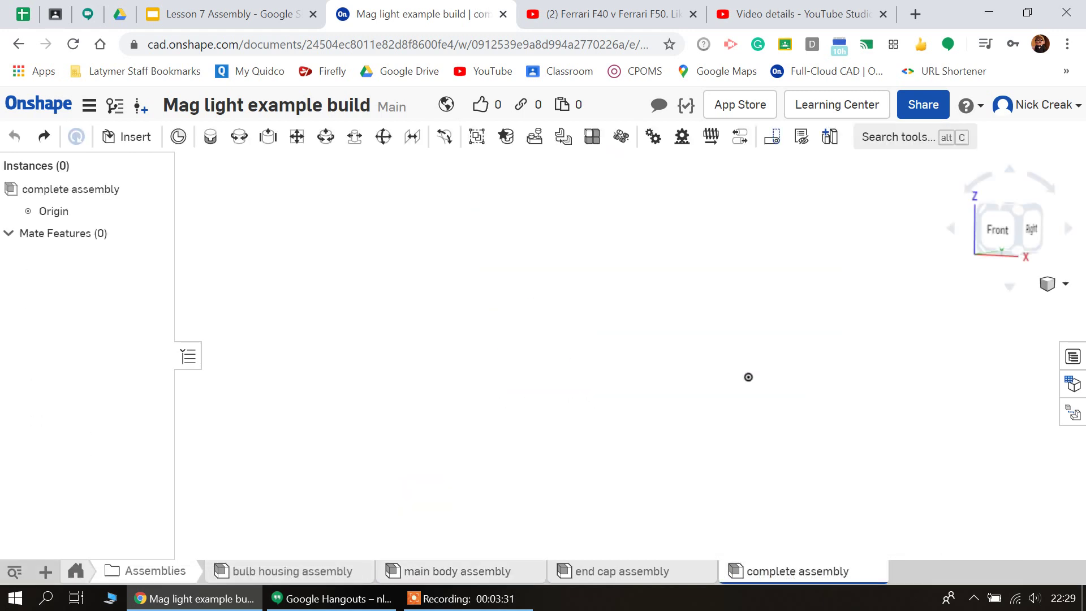
Insert the bulb housing assembly and the main body assembly beside it.
{"action": "left_click", "coordinate": [115, 137]}
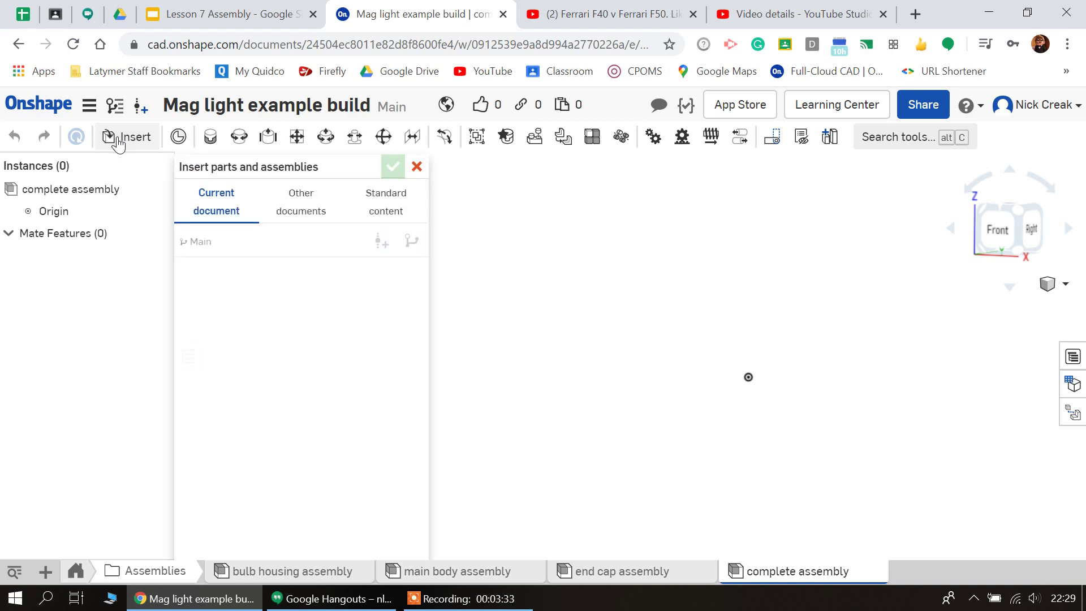
{"action": "left_click", "coordinate": [370, 277]}
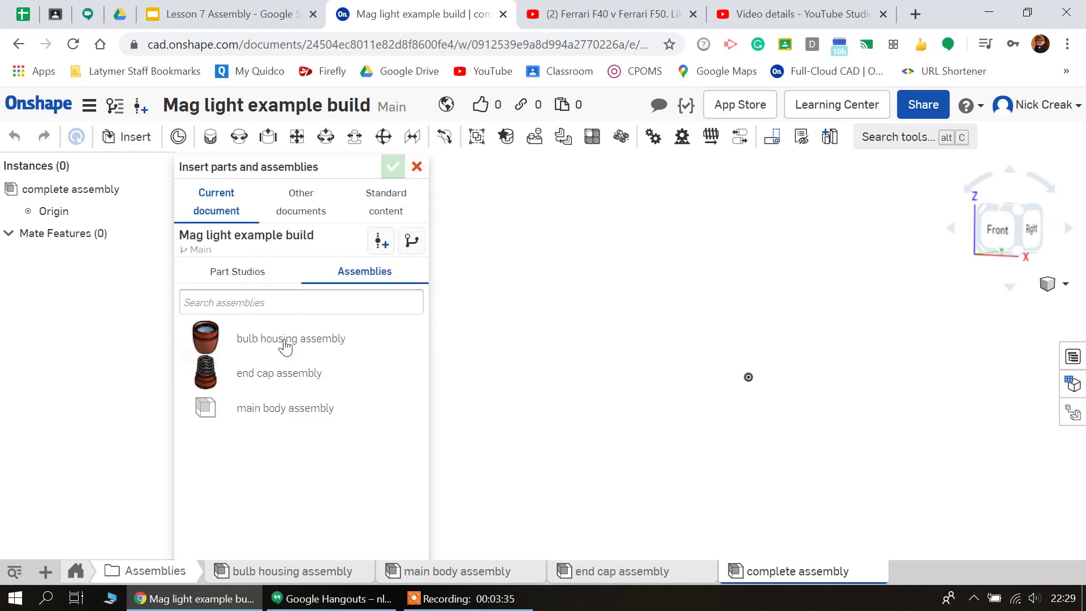
{"action": "left_click", "coordinate": [285, 339]}
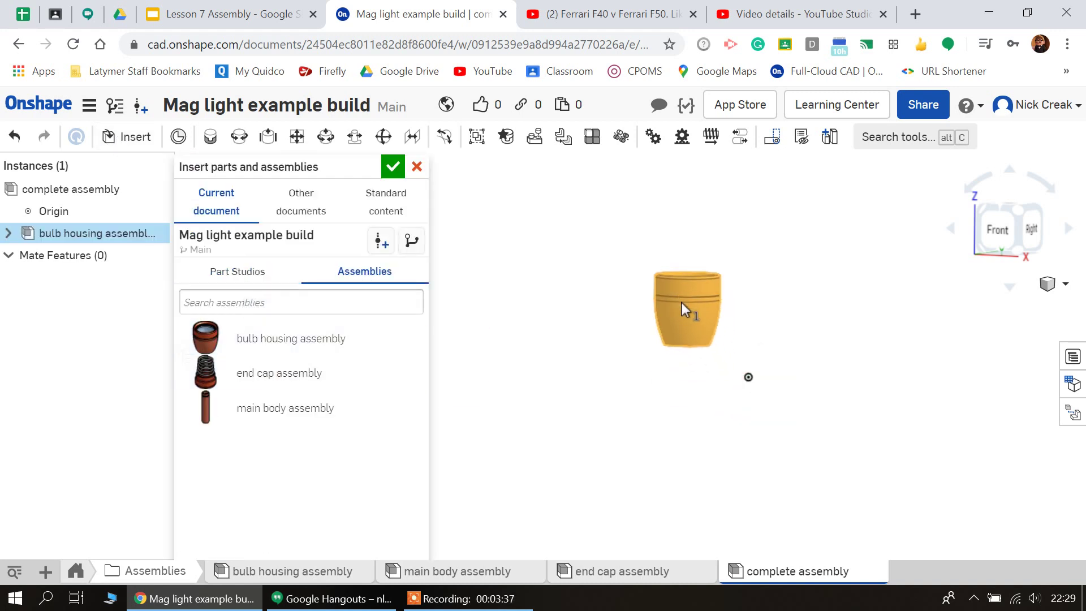
{"action": "left_click", "coordinate": [681, 302]}
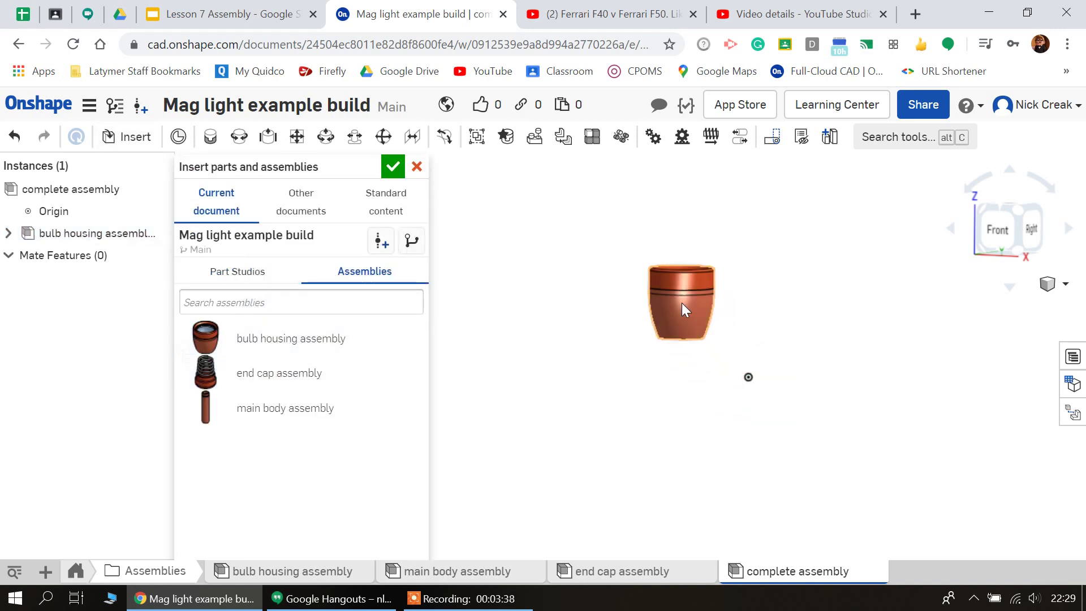
{"action": "left_click", "coordinate": [271, 409]}
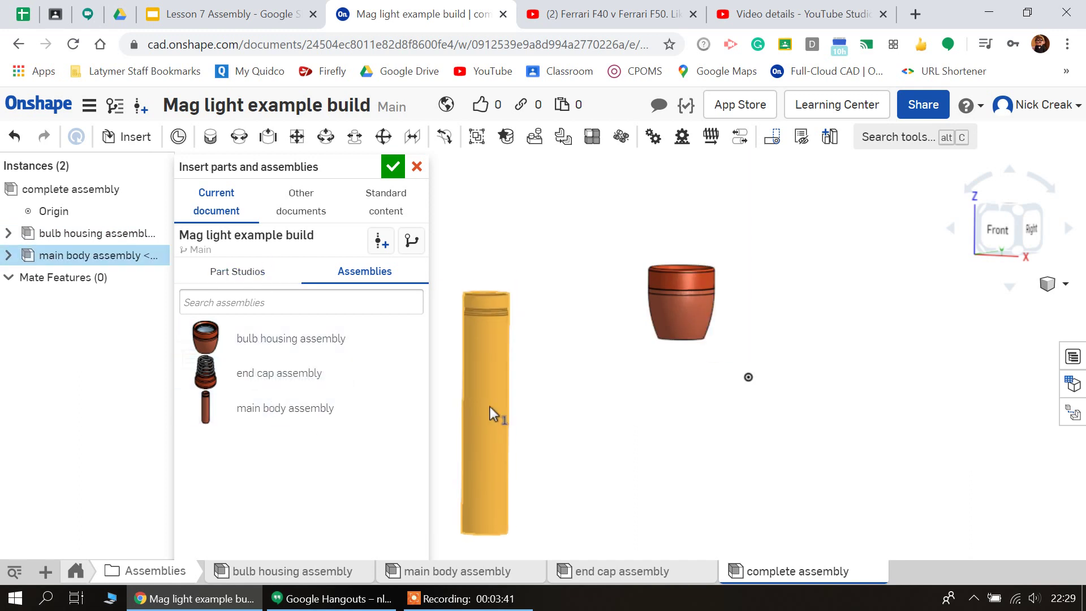
{"action": "left_click", "coordinate": [491, 401]}
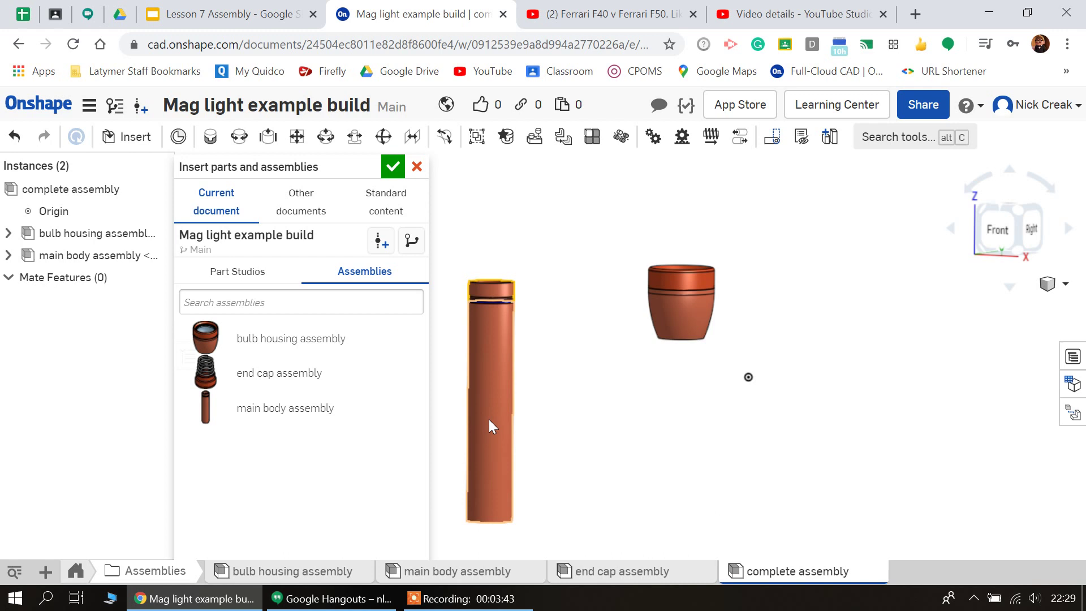
{"action": "left_click", "coordinate": [392, 168]}
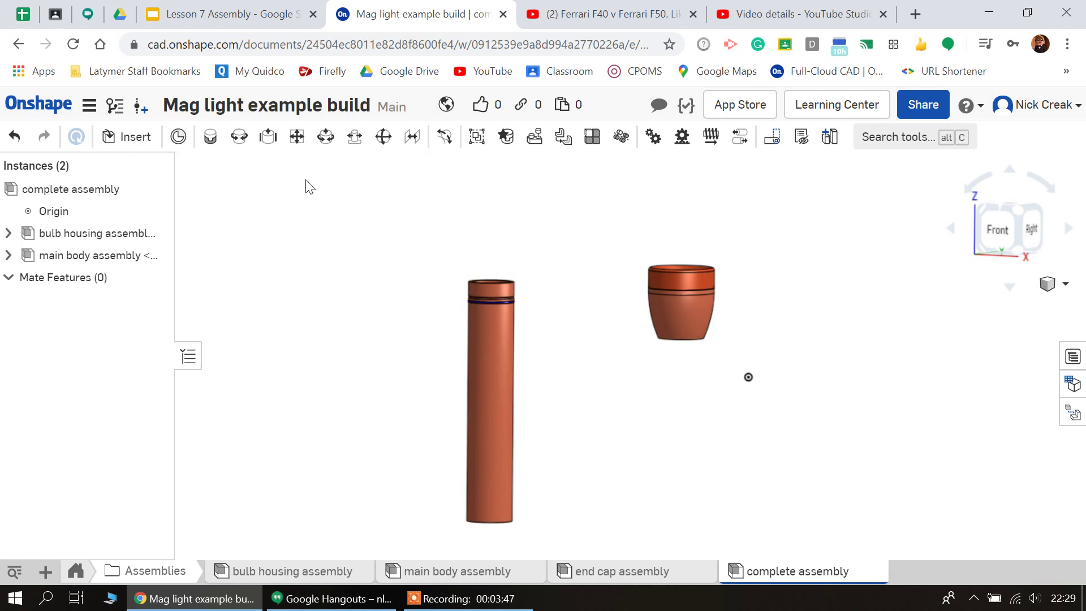
Start a Fastened mate and pick the connector at the tube's top opening.
{"action": "left_click", "coordinate": [297, 138]}
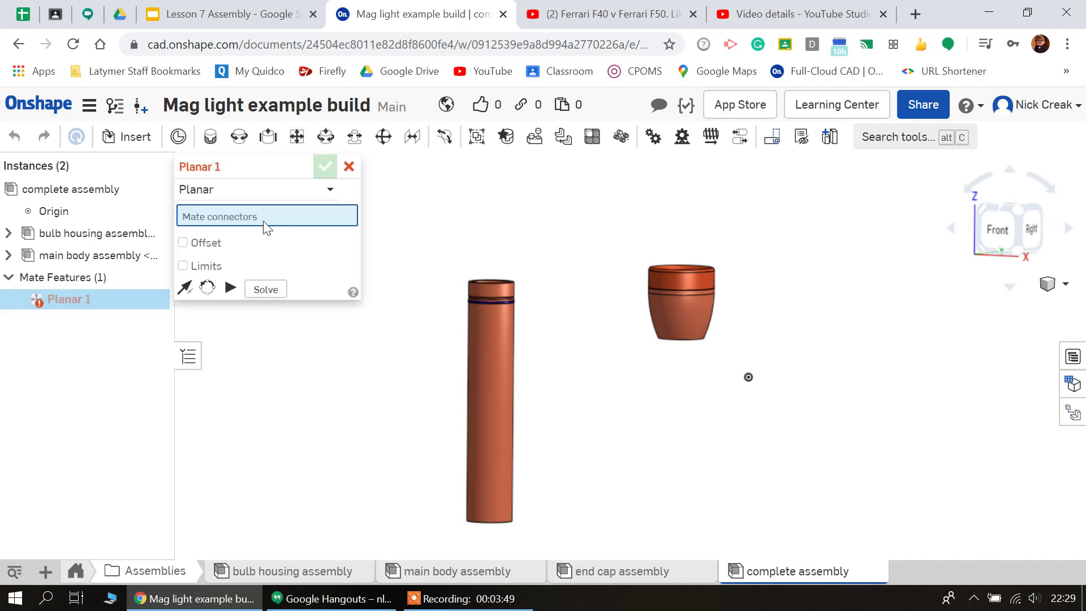
{"action": "left_click", "coordinate": [272, 191]}
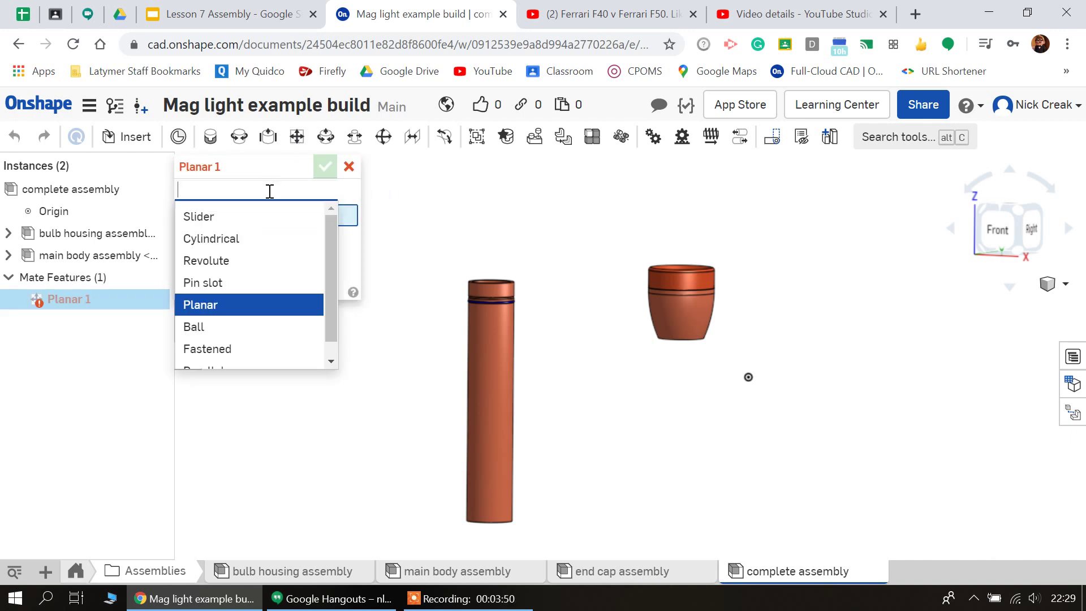
{"action": "left_click", "coordinate": [243, 349]}
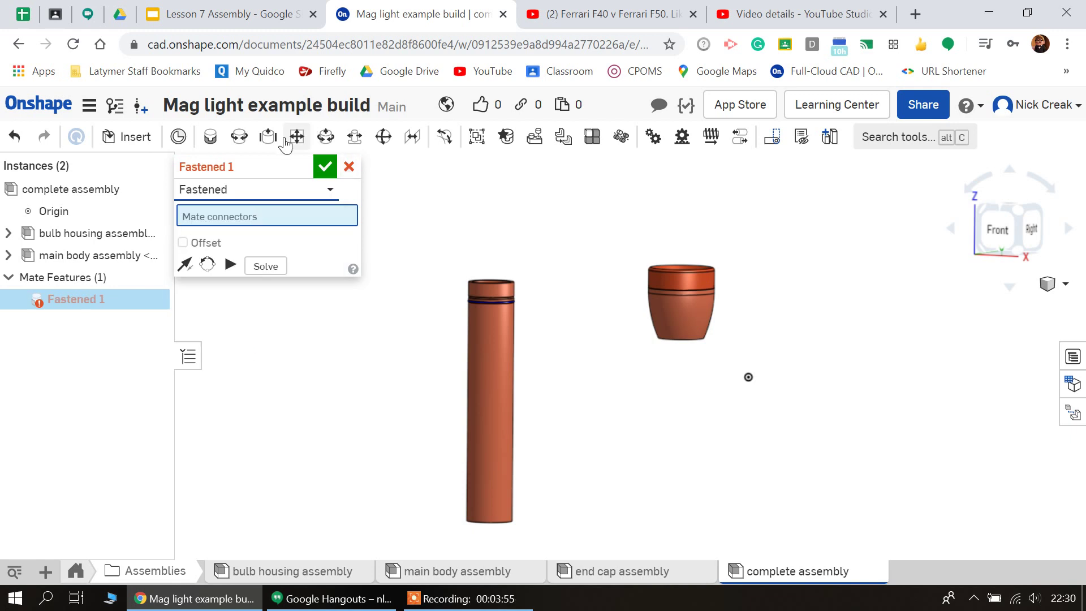
{"action": "right_click_drag", "start_coordinate": [488, 218], "coordinate": [484, 247]}
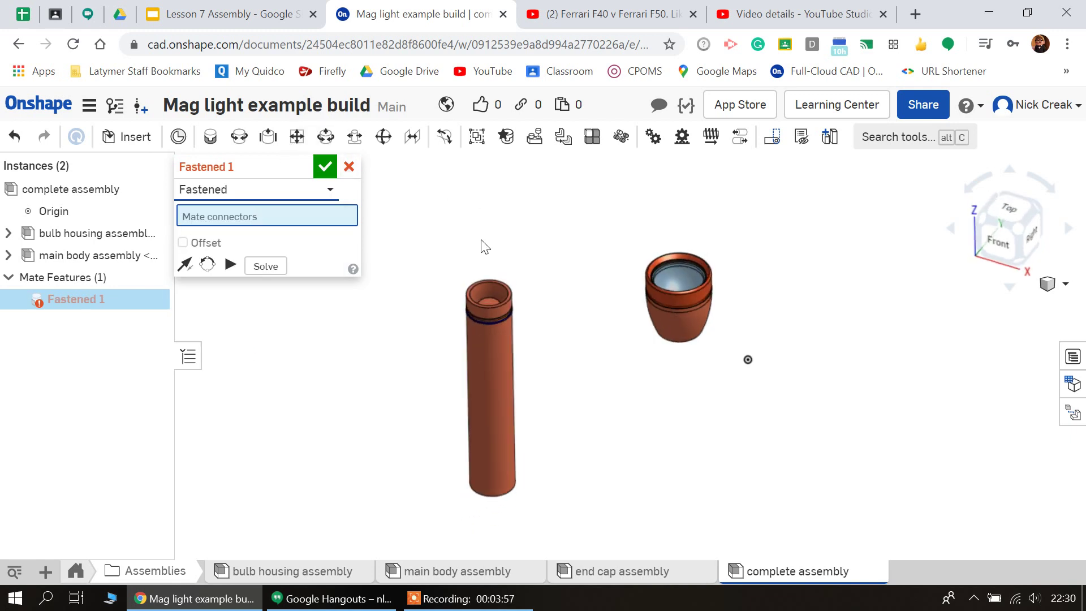
{"action": "scroll", "coordinate": [495, 288], "scroll_direction": "up", "scroll_amount": 5}
{"action": "left_click", "coordinate": [498, 293]}
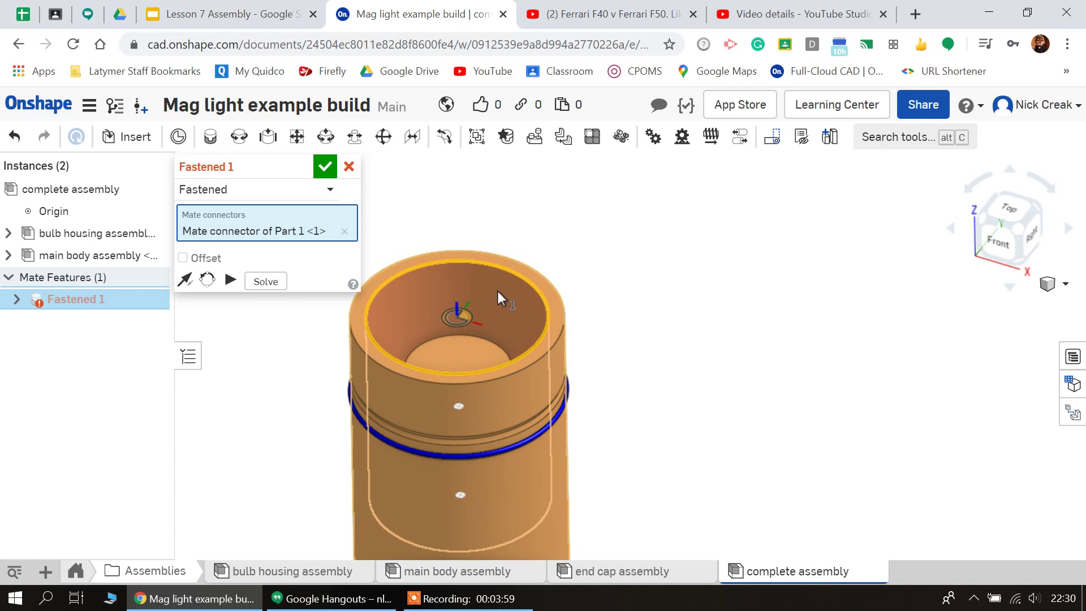
Pick the housing opening's connector, confirm the Fastened mate, and view the joint from the front.
{"action": "scroll", "coordinate": [496, 293], "scroll_direction": "down", "scroll_amount": 5}
{"action": "right_click_drag", "start_coordinate": [646, 366], "coordinate": [634, 302]}
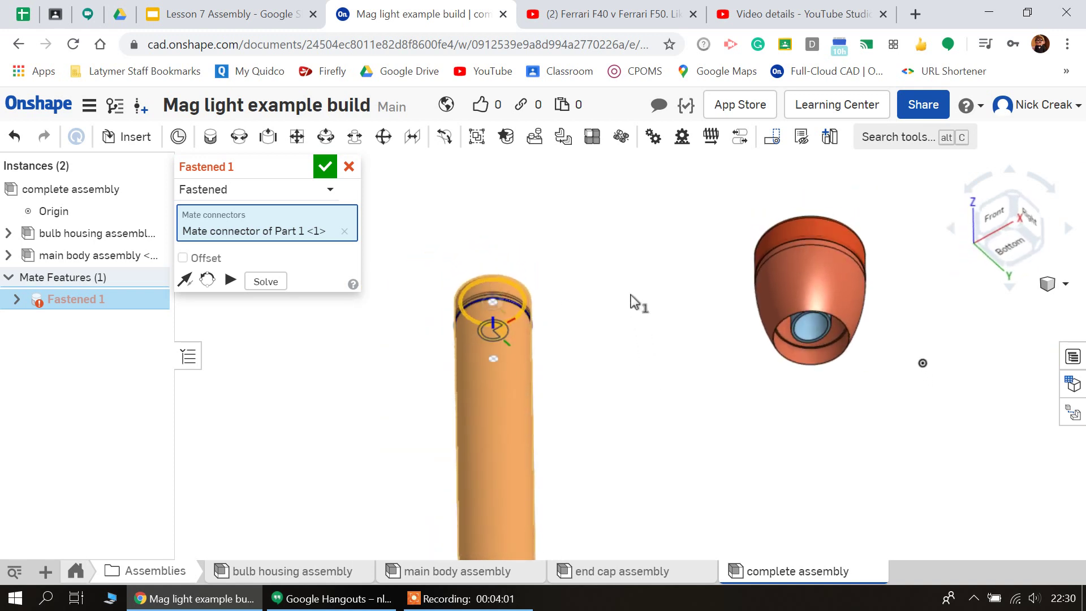
{"action": "scroll", "coordinate": [803, 371], "scroll_direction": "up", "scroll_amount": 5}
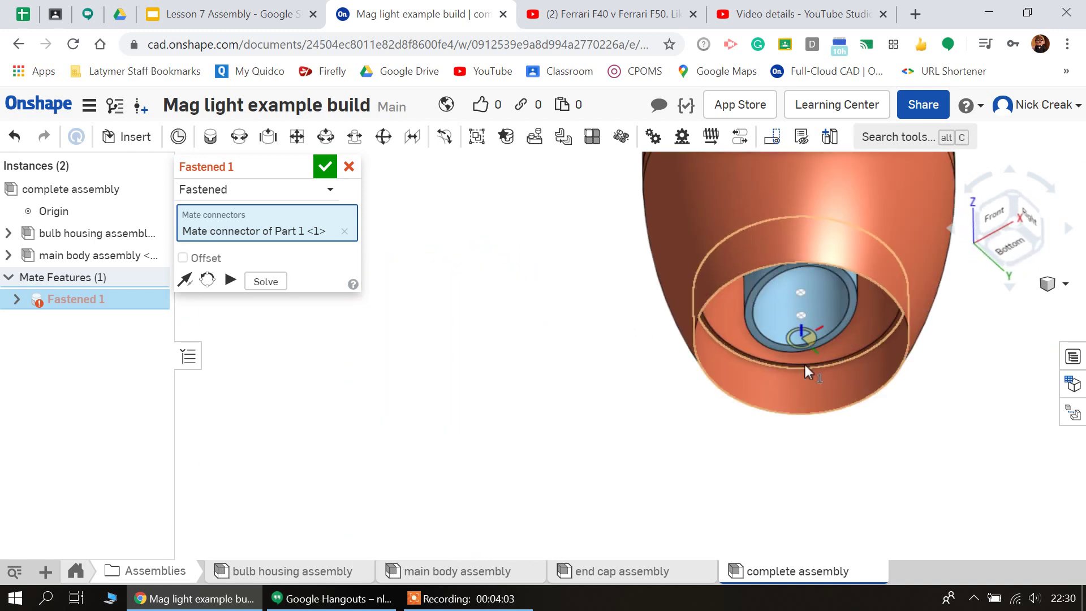
{"action": "left_click", "coordinate": [805, 366]}
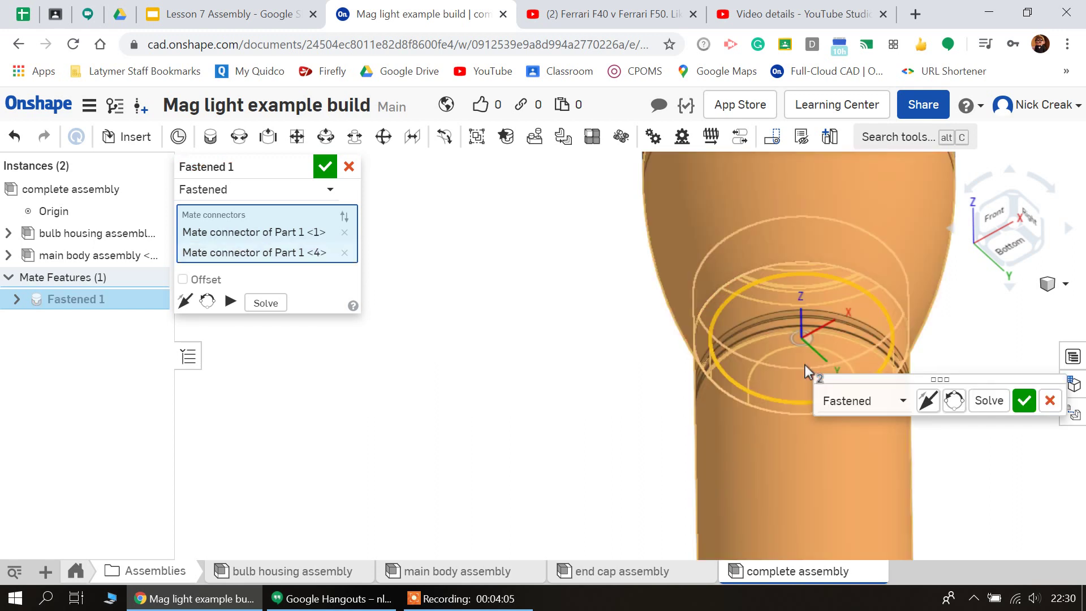
{"action": "left_click", "coordinate": [326, 167]}
{"action": "right_click_drag", "start_coordinate": [613, 285], "coordinate": [661, 320]}
{"action": "left_click", "coordinate": [990, 243]}
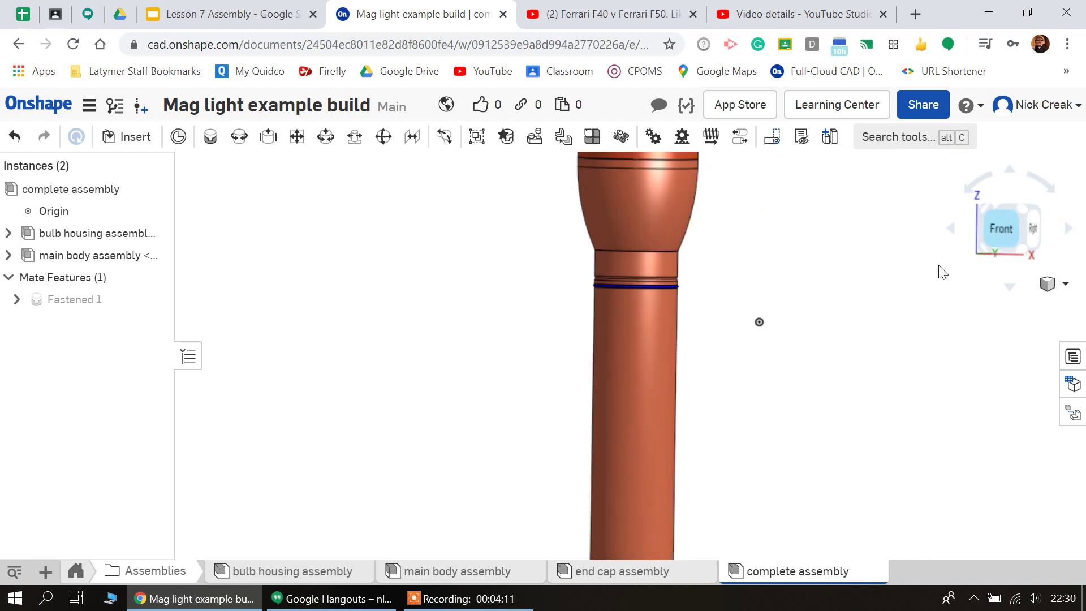
Check the joint in translucent display, then return to solid shaded.
{"action": "left_click", "coordinate": [1066, 288]}
{"action": "left_click", "coordinate": [967, 516]}
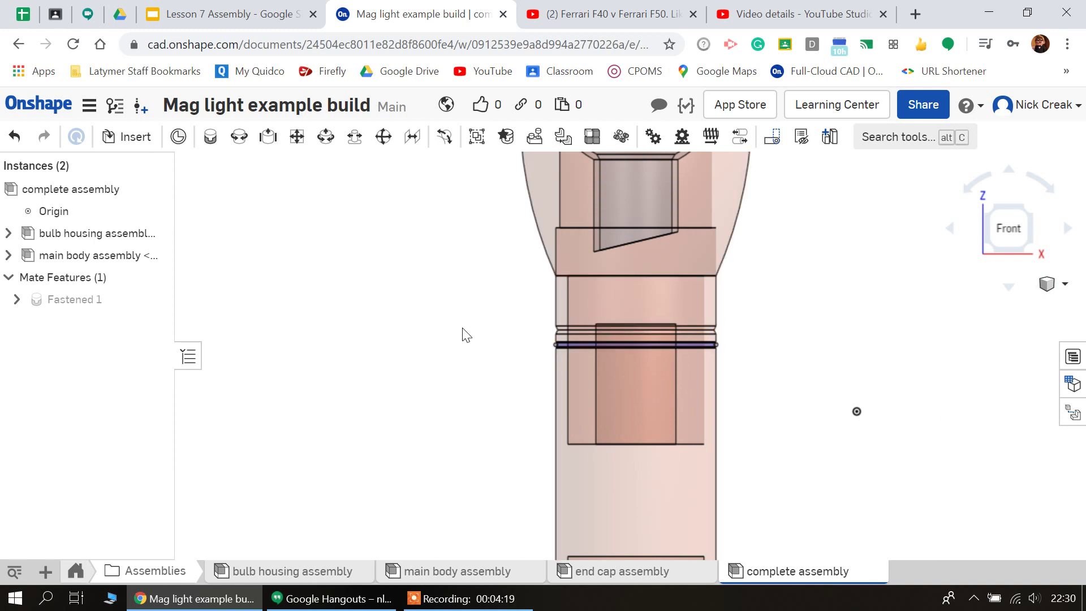
{"action": "left_click", "coordinate": [1046, 282]}
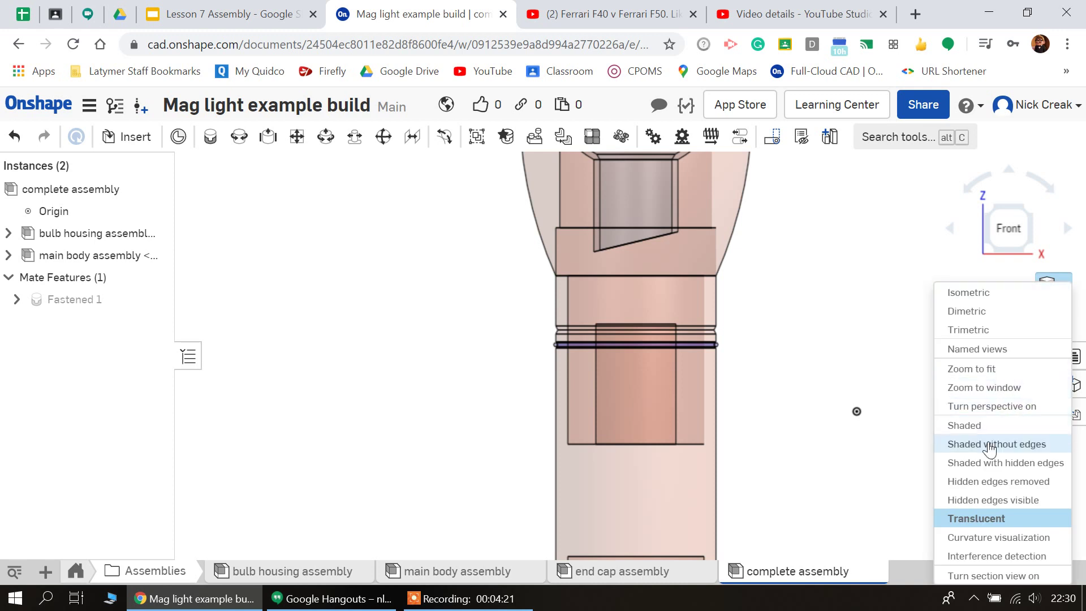
{"action": "left_click", "coordinate": [988, 426]}
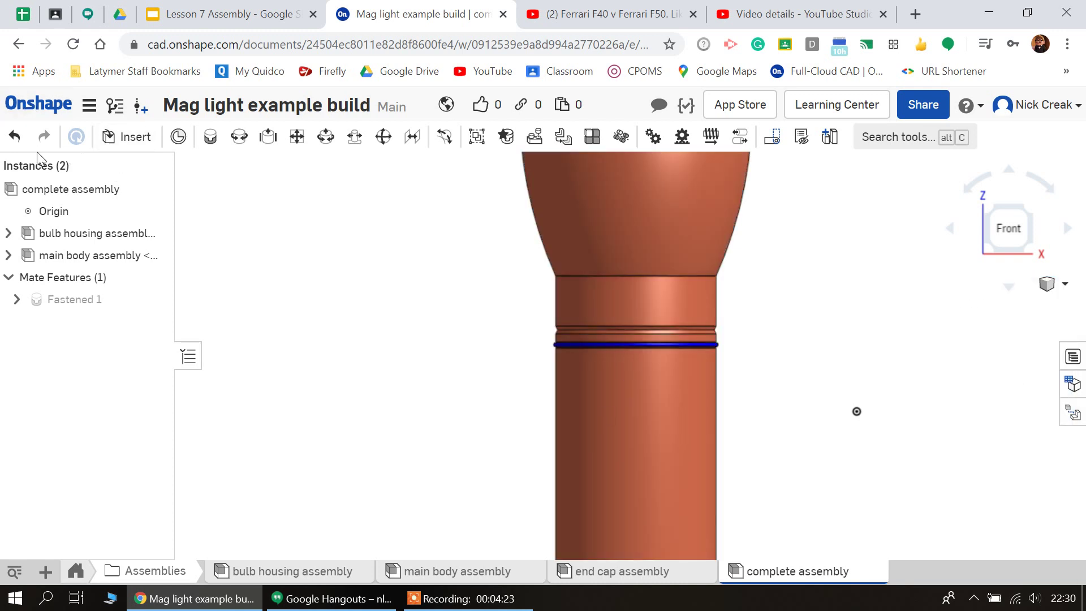
Undo the old mate and fasten the tube top's centre to the housing's inner circular edge.
{"action": "left_click", "coordinate": [14, 137]}
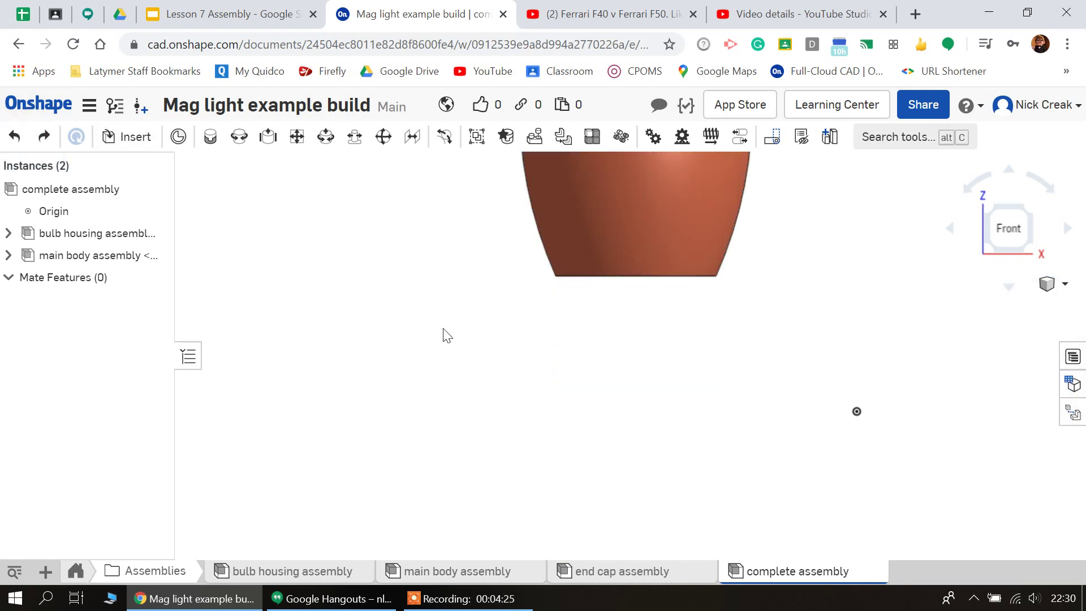
{"action": "scroll", "coordinate": [435, 331], "scroll_direction": "down", "scroll_amount": 5}
{"action": "left_click", "coordinate": [297, 137]}
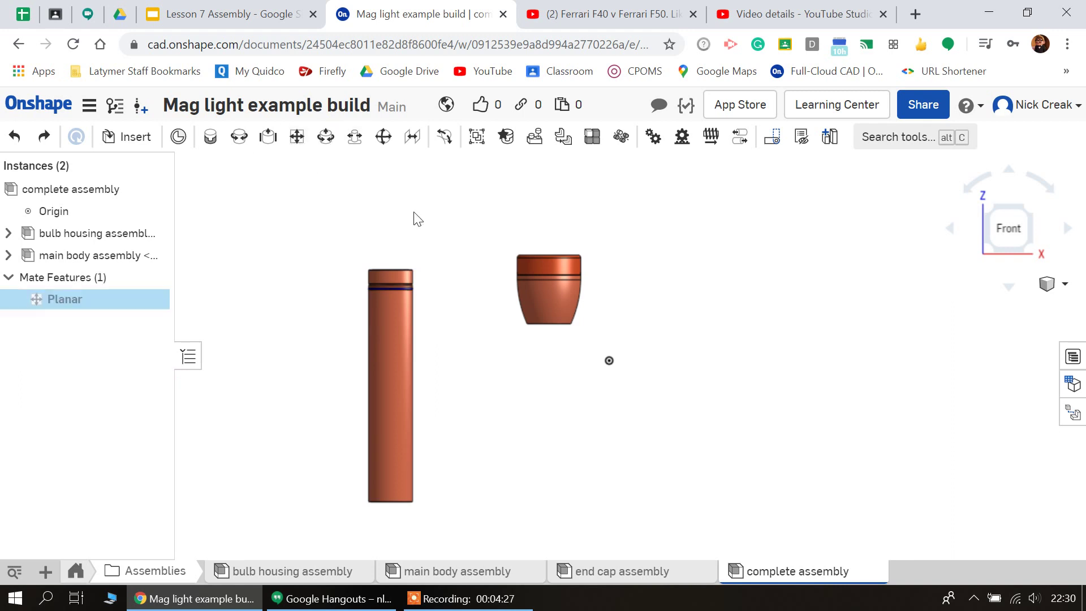
{"action": "left_click", "coordinate": [324, 197]}
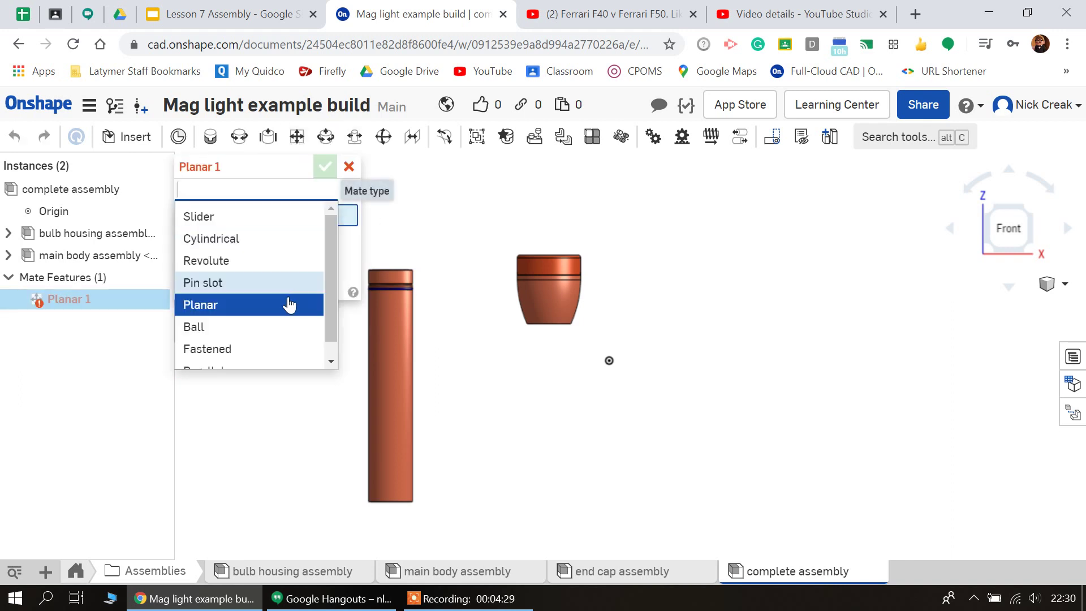
{"action": "left_click", "coordinate": [260, 349]}
{"action": "right_click_drag", "start_coordinate": [443, 260], "coordinate": [442, 280]}
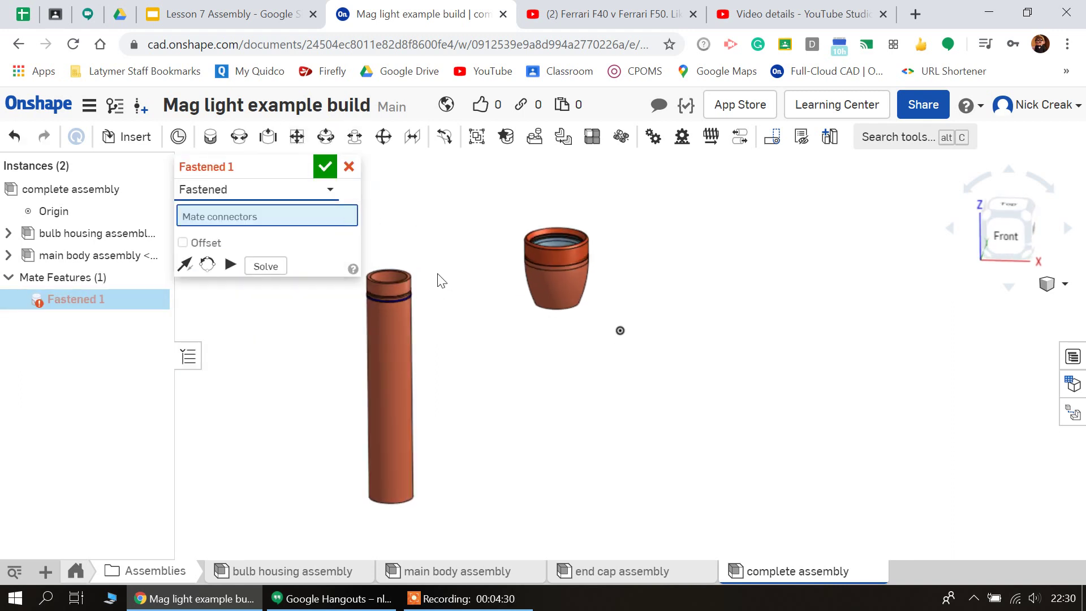
{"action": "left_click", "coordinate": [390, 280]}
{"action": "right_click_drag", "start_coordinate": [589, 377], "coordinate": [548, 354]}
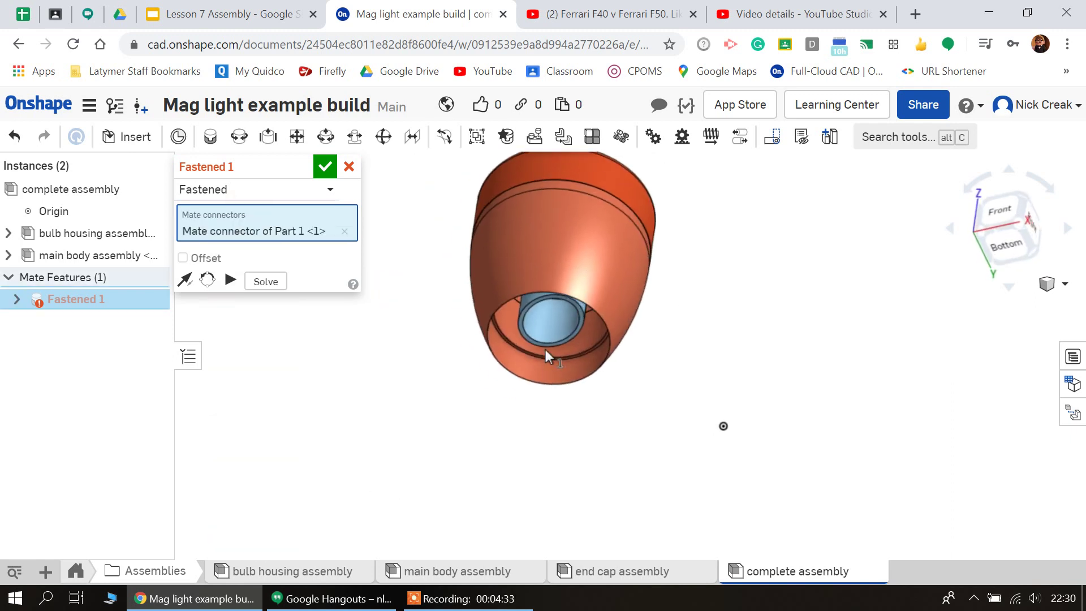
{"action": "scroll", "coordinate": [521, 364], "scroll_direction": "up", "scroll_amount": 3}
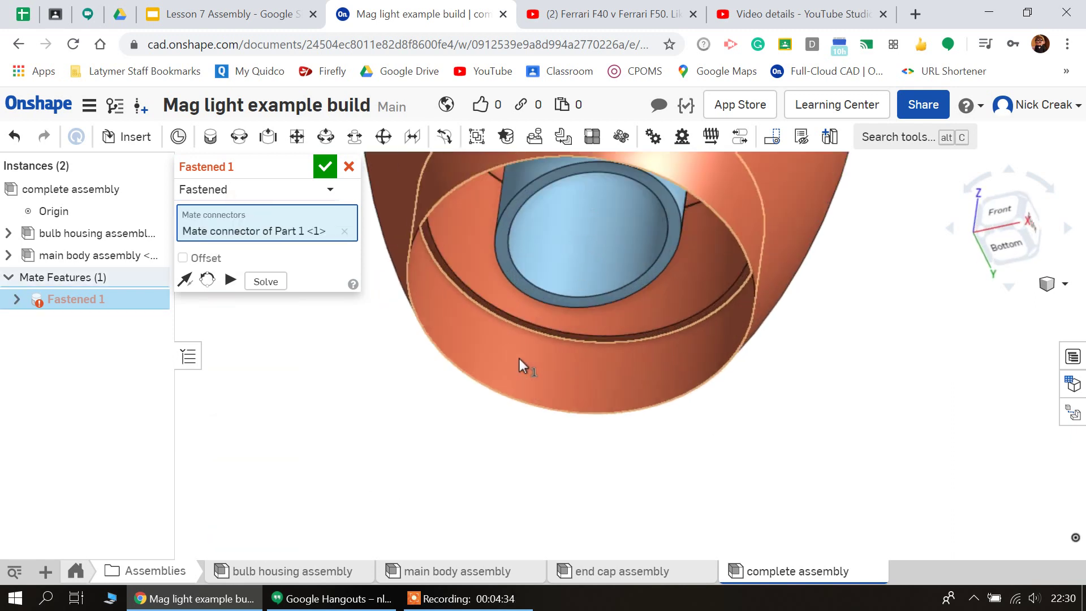
{"action": "left_click", "coordinate": [497, 307]}
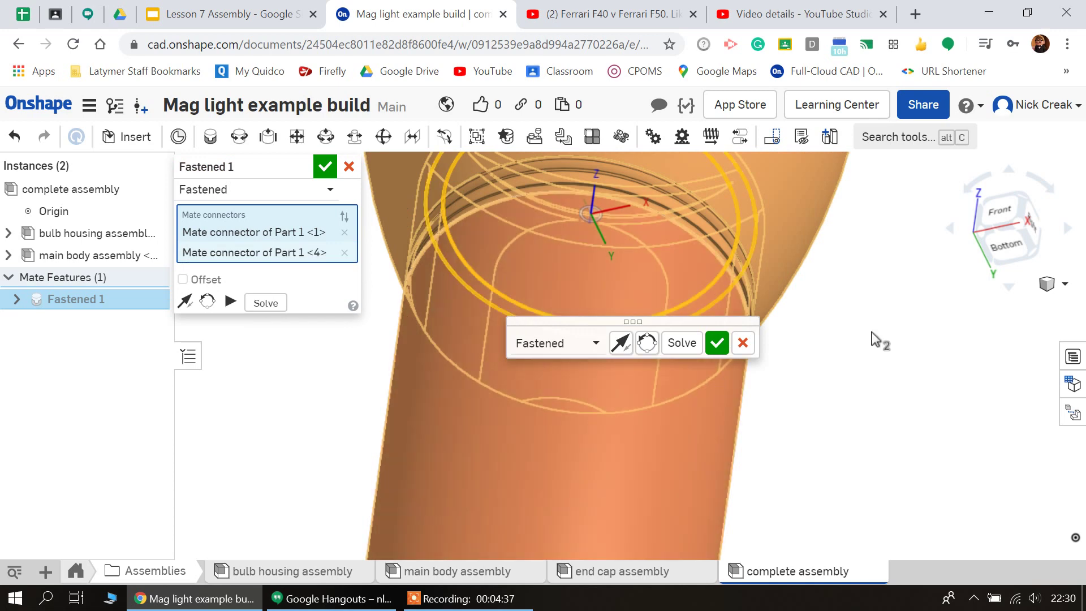
{"action": "left_click", "coordinate": [325, 166]}
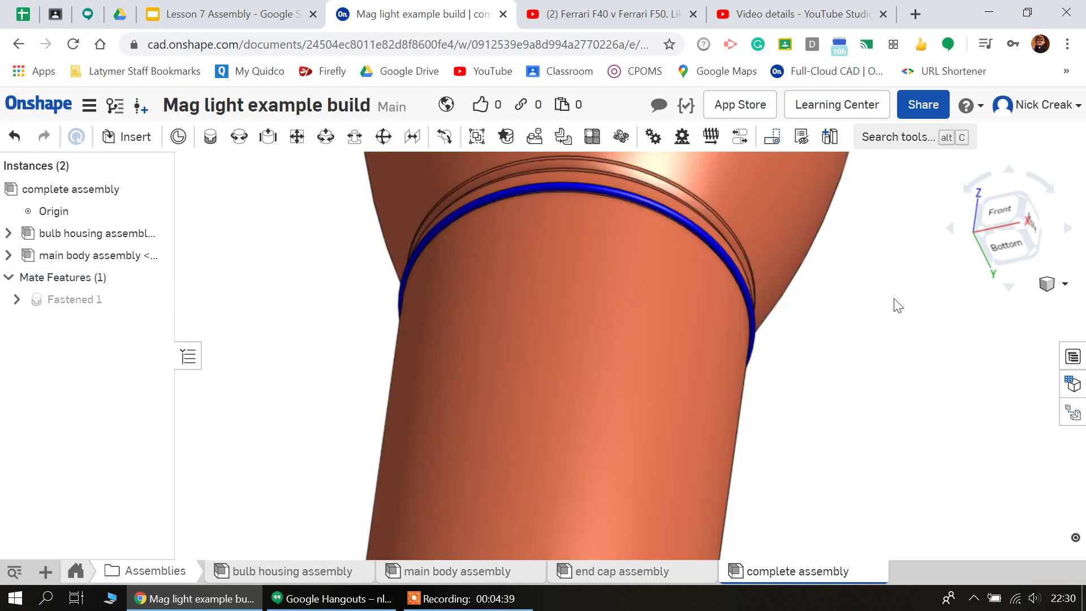
{"action": "right_click_drag", "start_coordinate": [893, 305], "coordinate": [802, 327]}
{"action": "scroll", "coordinate": [912, 358], "scroll_direction": "down", "scroll_amount": 3}
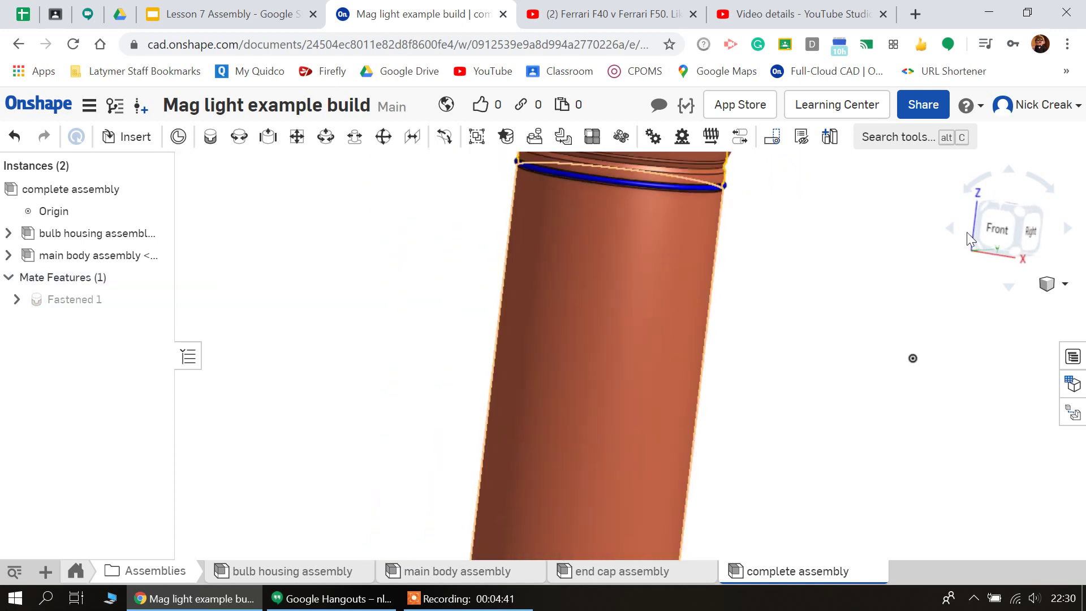
{"action": "left_click", "coordinate": [1062, 294]}
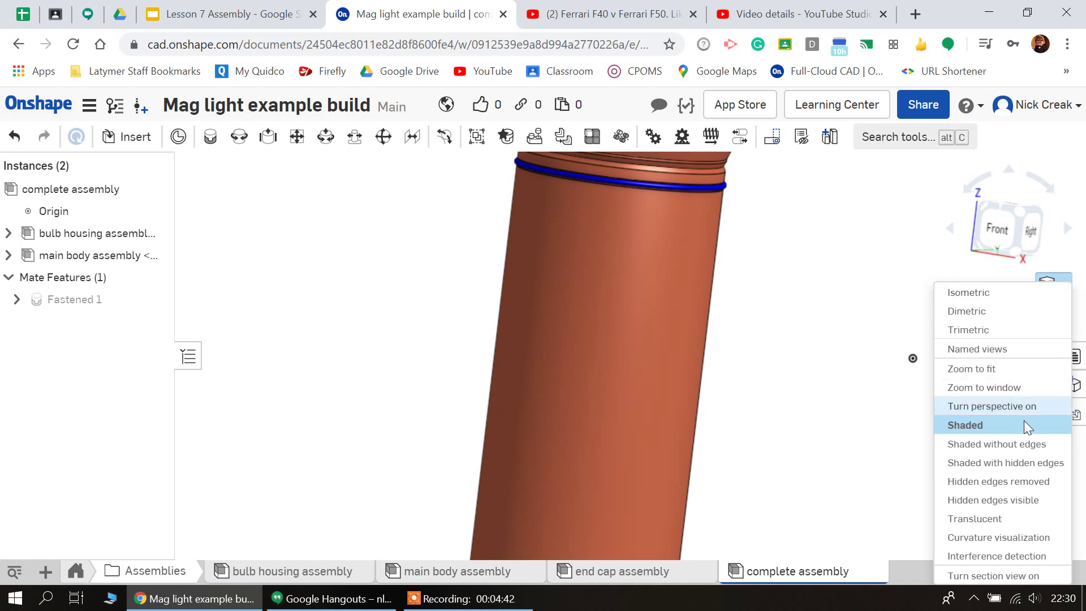
{"action": "left_click", "coordinate": [984, 518]}
{"action": "left_click", "coordinate": [997, 236]}
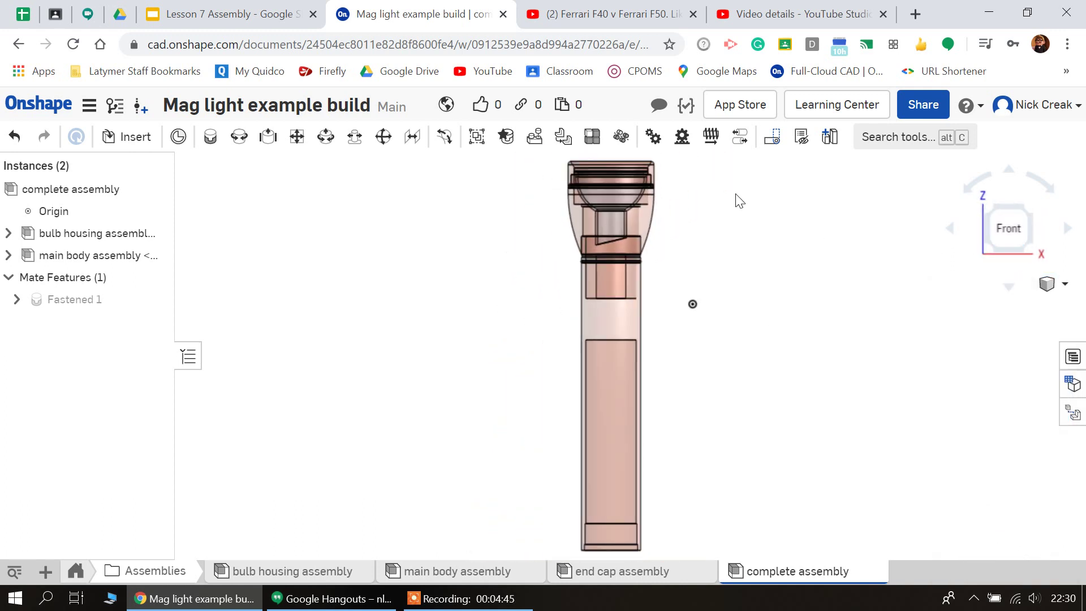
{"action": "scroll", "coordinate": [585, 249], "scroll_direction": "up", "scroll_amount": 5}
{"action": "scroll", "coordinate": [456, 249], "scroll_direction": "up", "scroll_amount": 3}
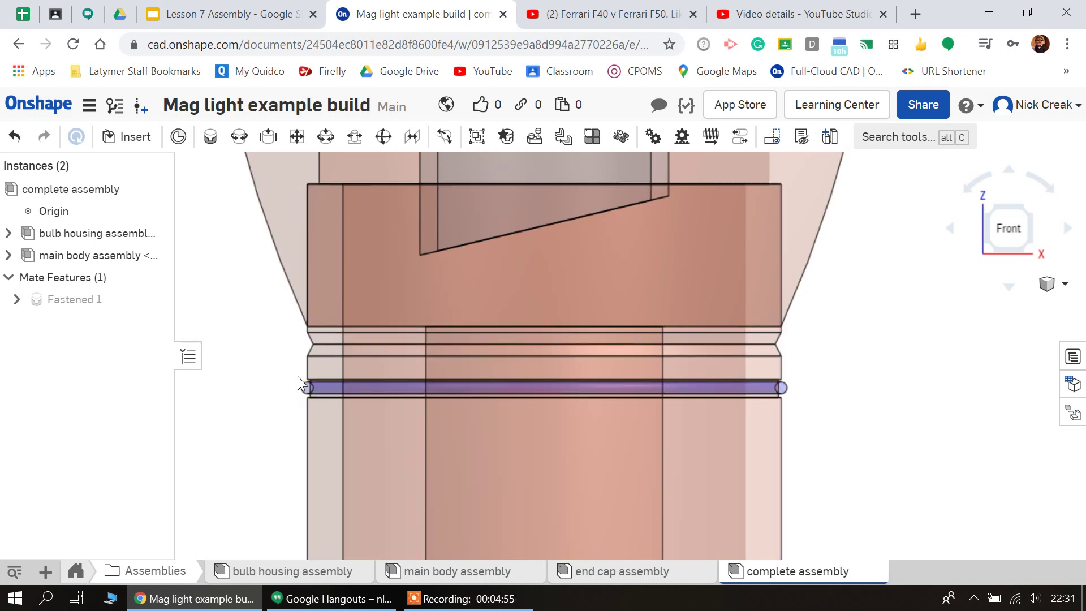
{"action": "left_click", "coordinate": [1050, 285]}
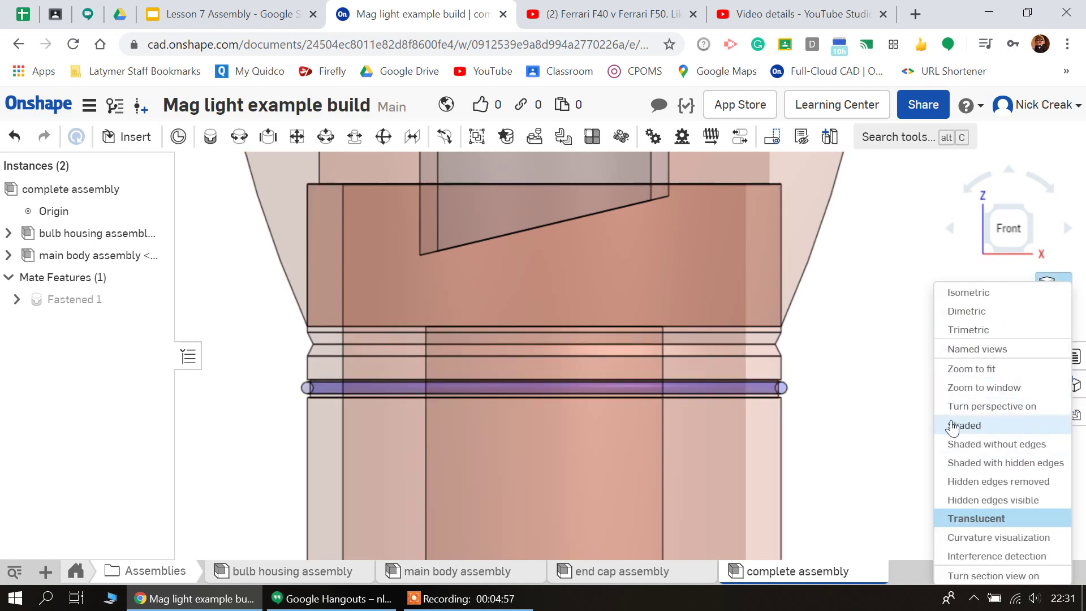
{"action": "left_click", "coordinate": [961, 425]}
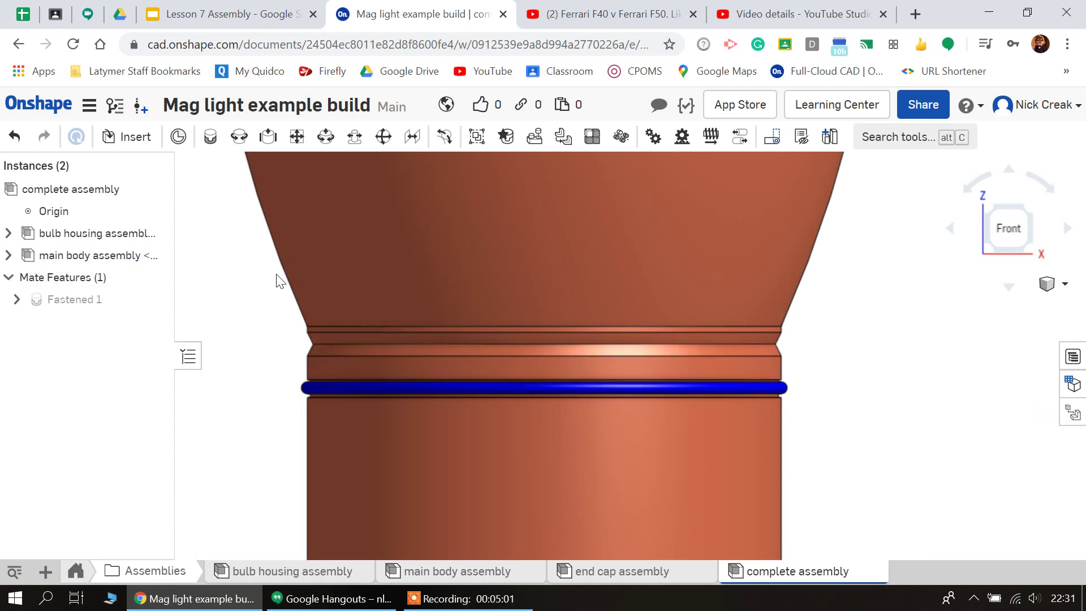
{"action": "scroll", "coordinate": [368, 256], "scroll_direction": "down", "scroll_amount": 3}
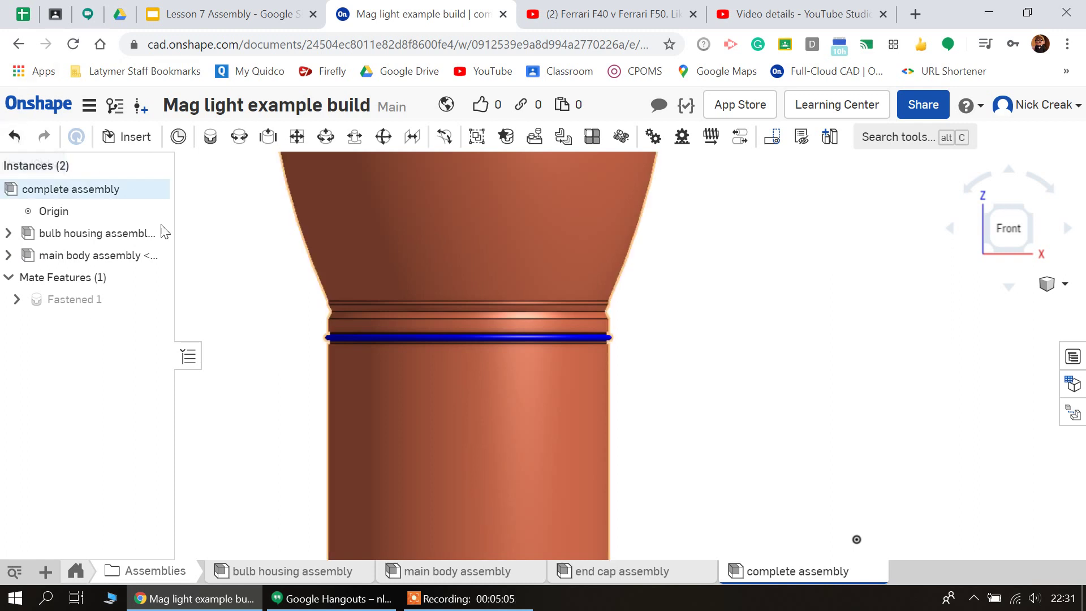
Expand the bulb housing assembly and open the part studio for Part 1 <4>.
{"action": "left_click", "coordinate": [377, 252]}
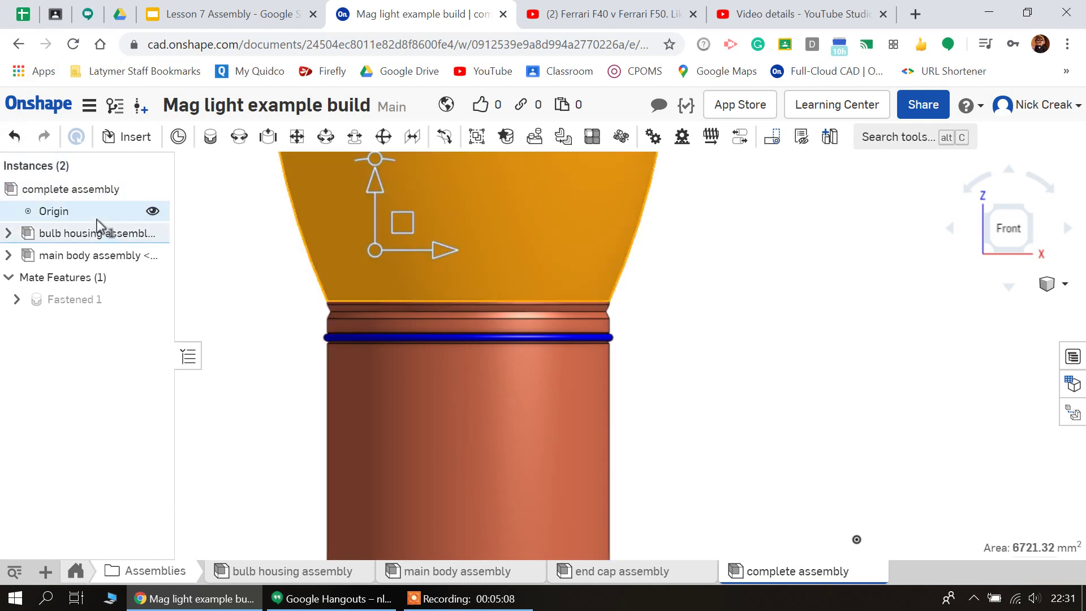
{"action": "left_click", "coordinate": [8, 233]}
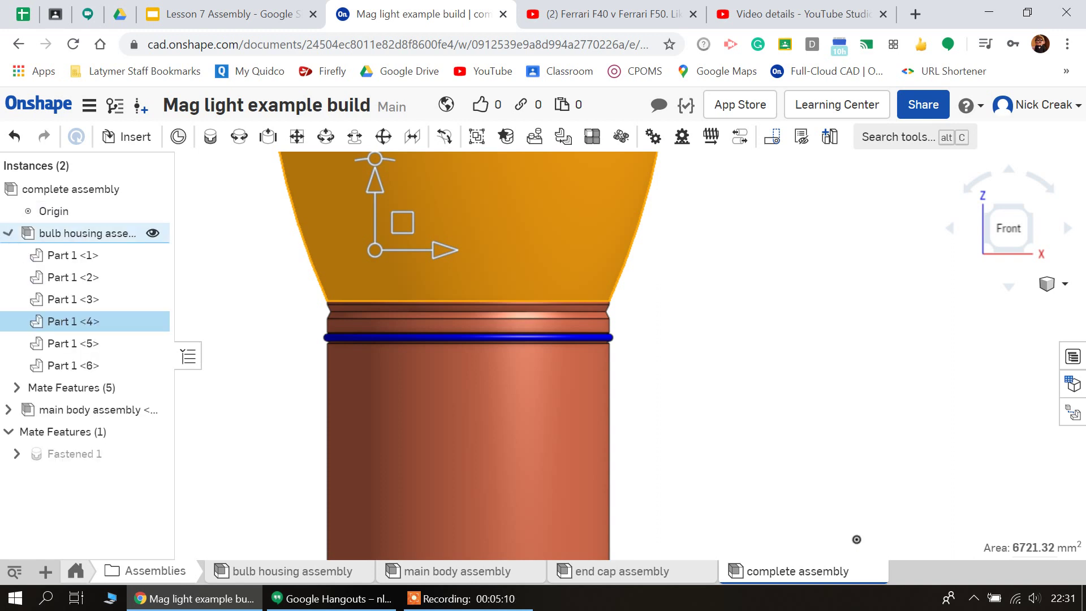
{"action": "double_click", "coordinate": [87, 323]}
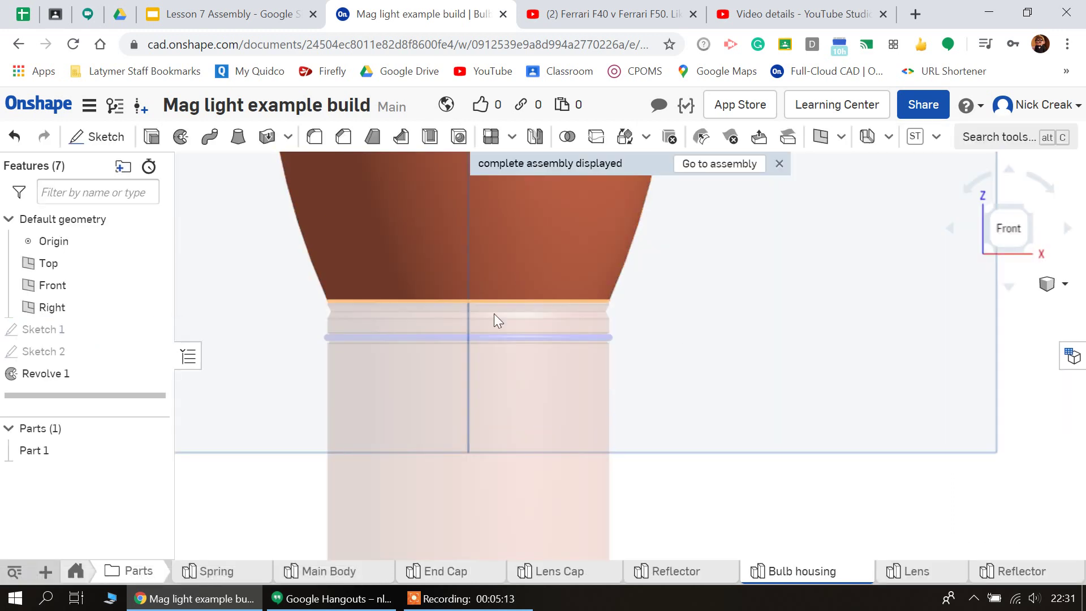
{"action": "scroll", "coordinate": [629, 319], "scroll_direction": "down", "scroll_amount": 3}
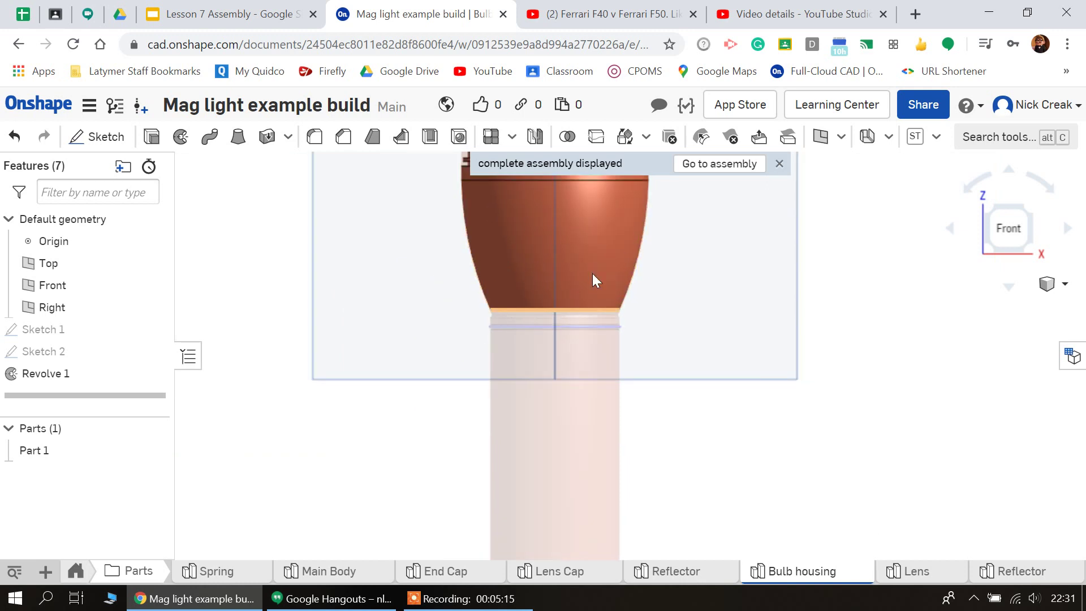
Edit Sketch 1 and start a line, then discard the sketch changes.
{"action": "left_click", "coordinate": [52, 330]}
{"action": "double_click", "coordinate": [52, 328]}
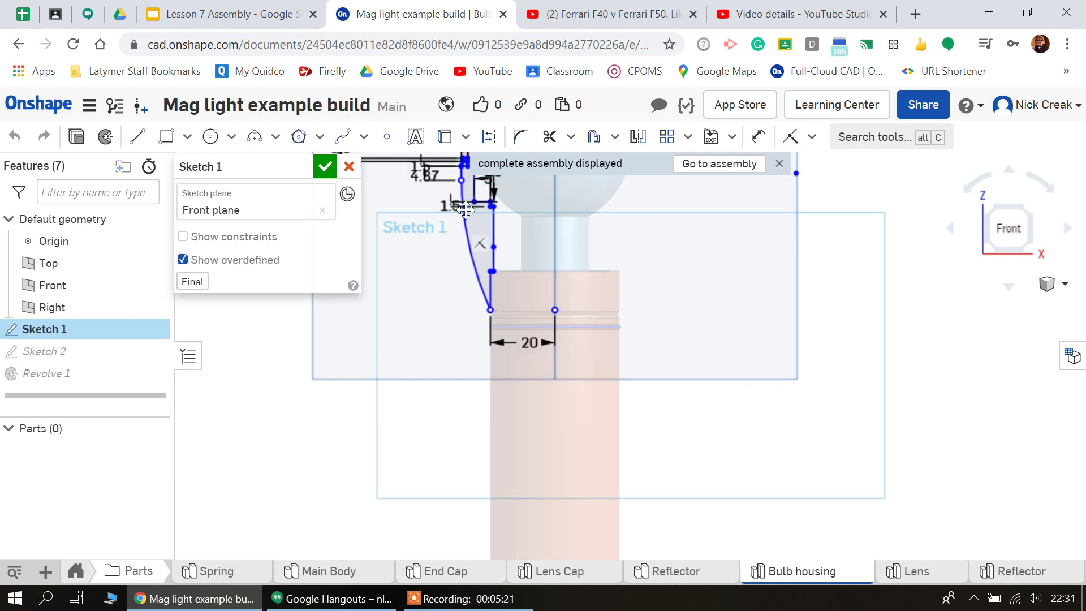
{"action": "scroll", "coordinate": [517, 303], "scroll_direction": "down", "scroll_amount": 2}
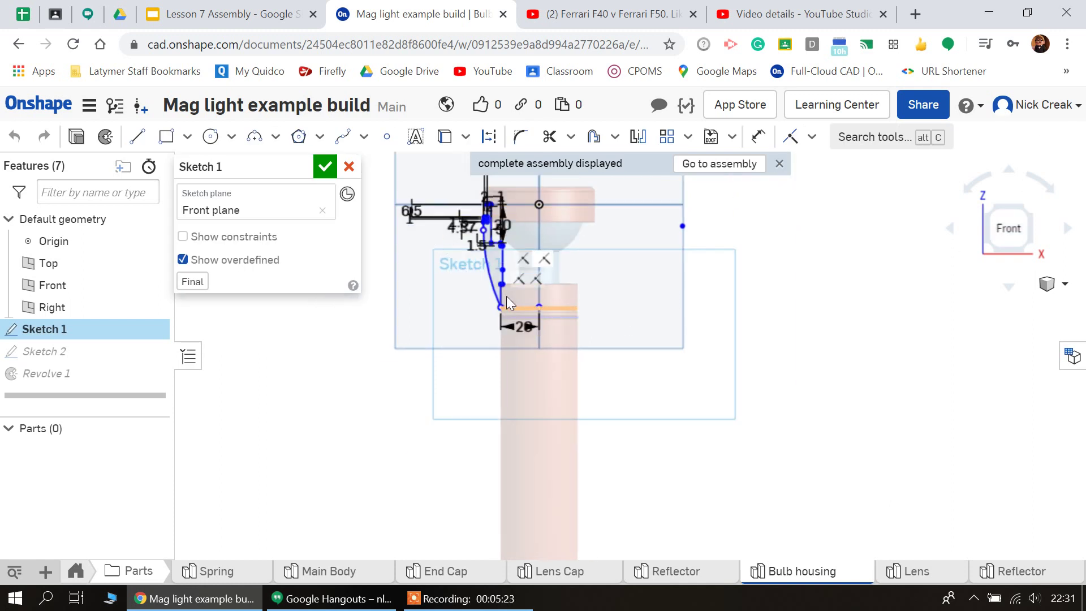
{"action": "scroll", "coordinate": [501, 293], "scroll_direction": "up", "scroll_amount": 5}
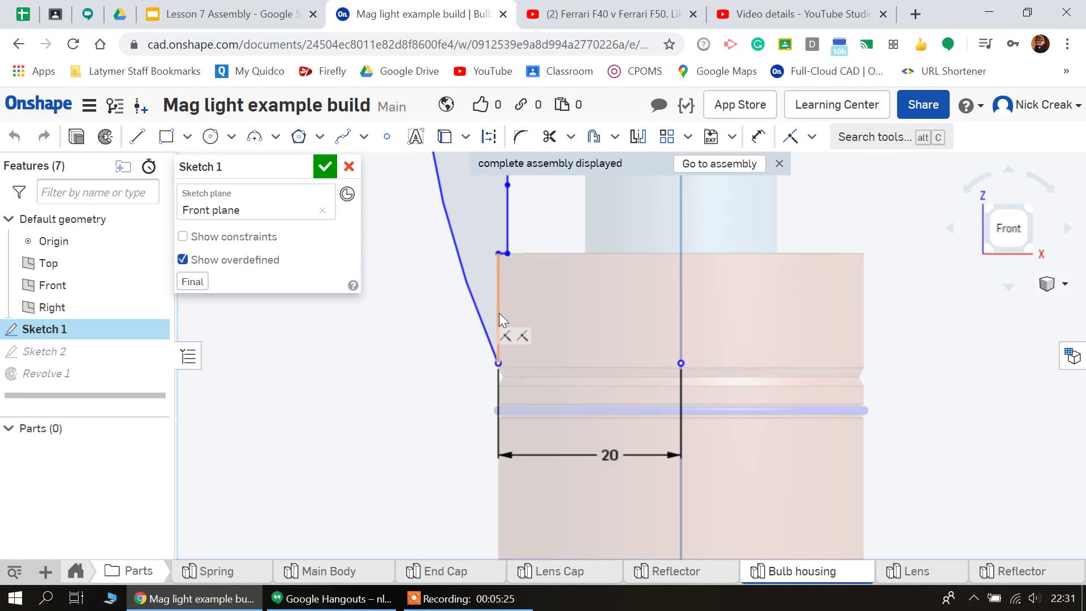
{"action": "scroll", "coordinate": [501, 351], "scroll_direction": "up", "scroll_amount": 1}
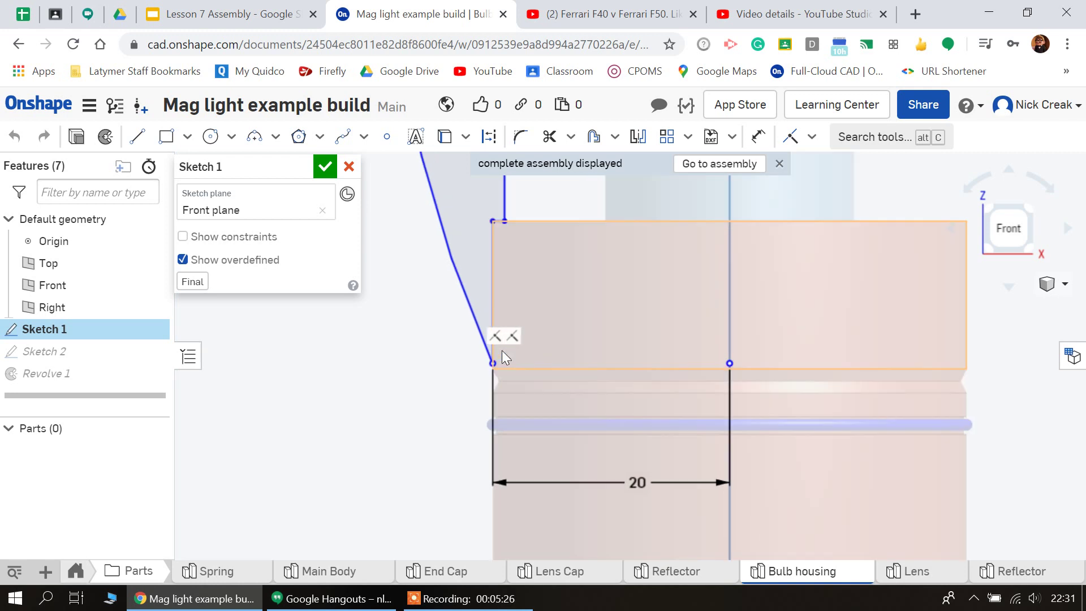
{"action": "left_click", "coordinate": [136, 137]}
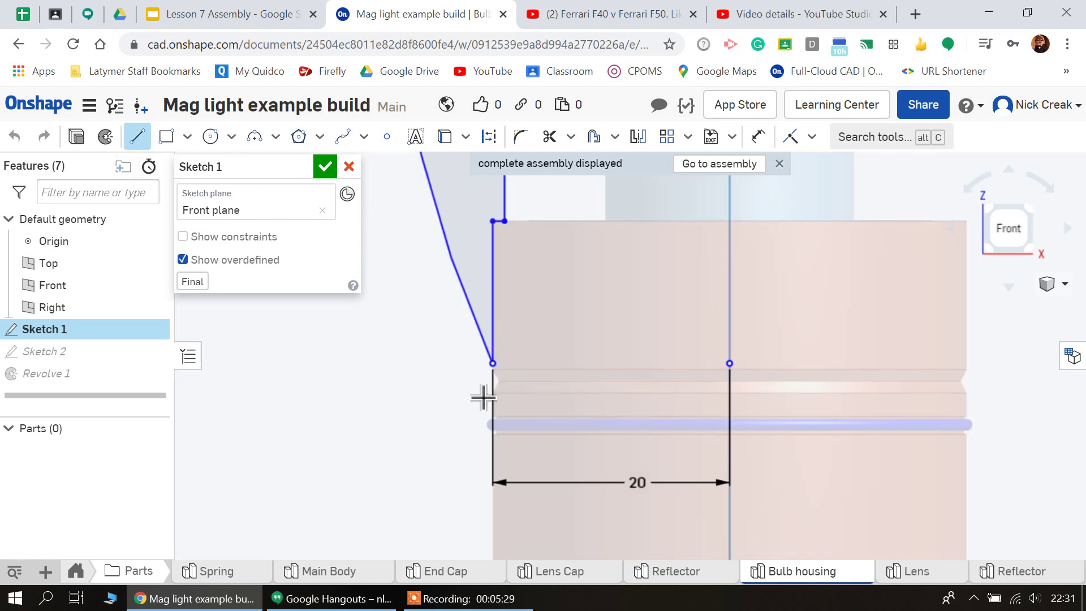
{"action": "left_click", "coordinate": [493, 364]}
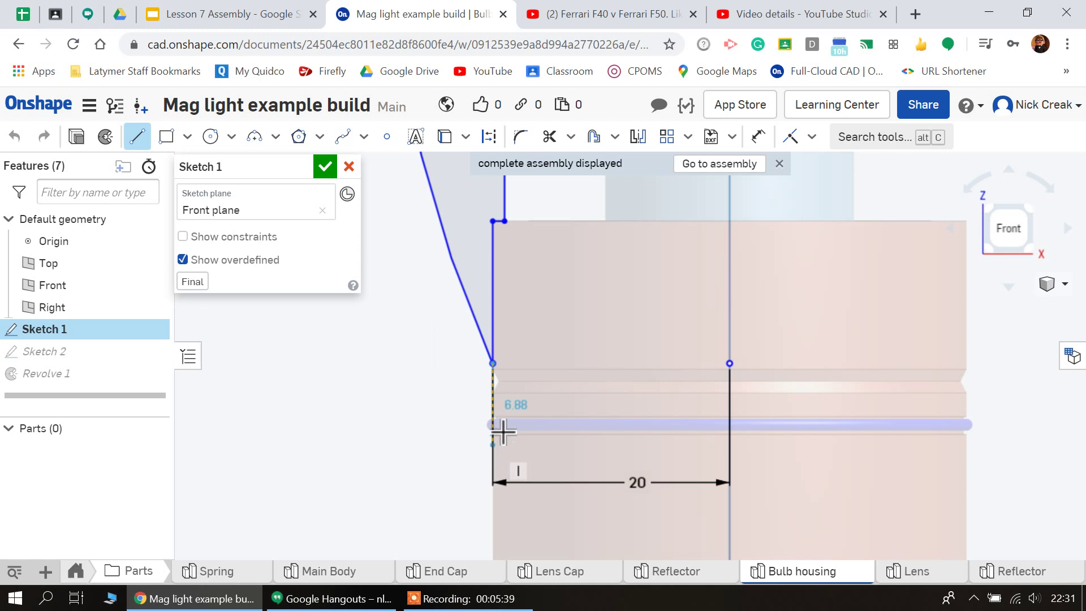
{"action": "left_click", "coordinate": [350, 172]}
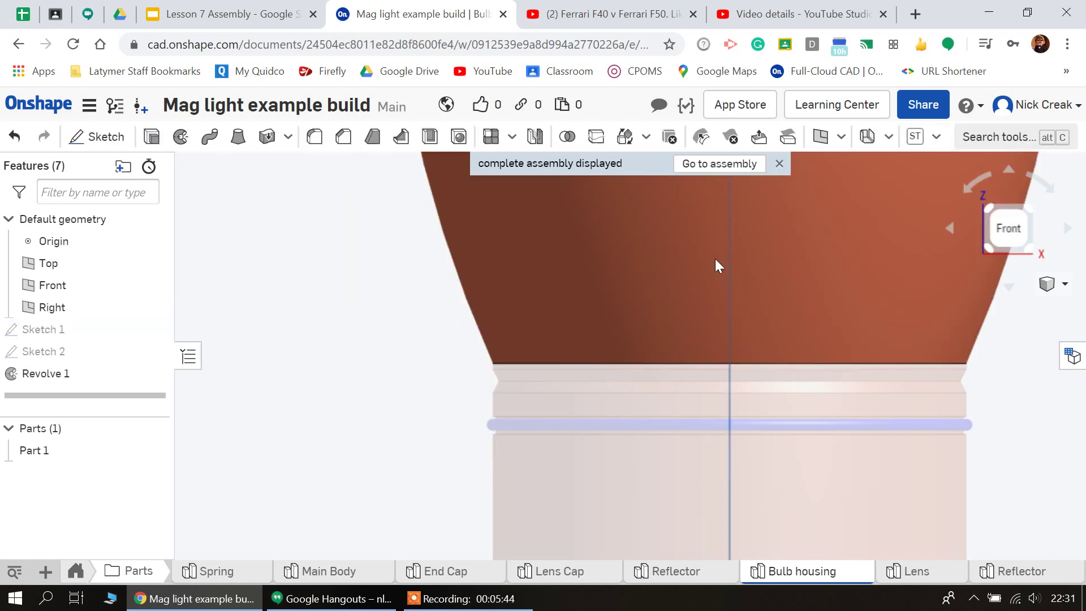
Go back to the complete assembly, undo Fastened 1, and select the bulb housing Part 1 <4>.
{"action": "left_click", "coordinate": [714, 165]}
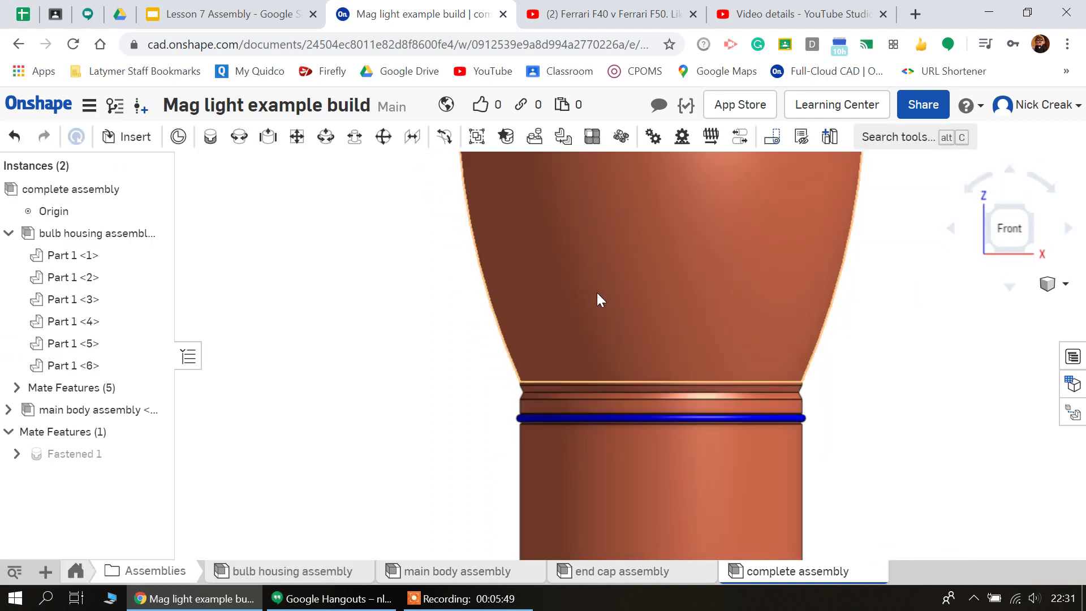
{"action": "left_click", "coordinate": [14, 137]}
{"action": "scroll", "coordinate": [486, 359], "scroll_direction": "down", "scroll_amount": 5}
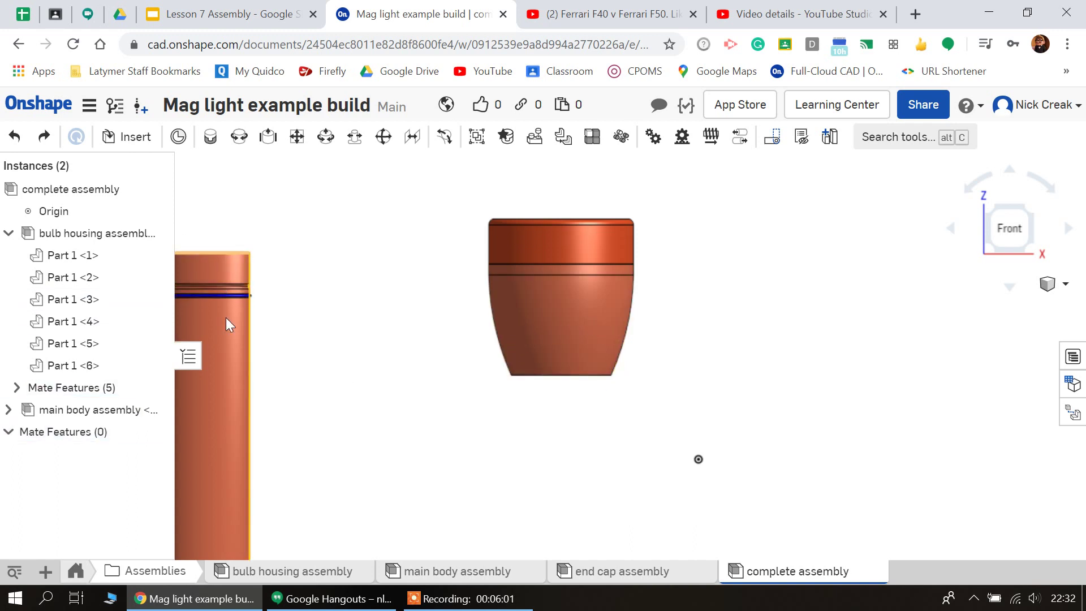
{"action": "left_click", "coordinate": [541, 337]}
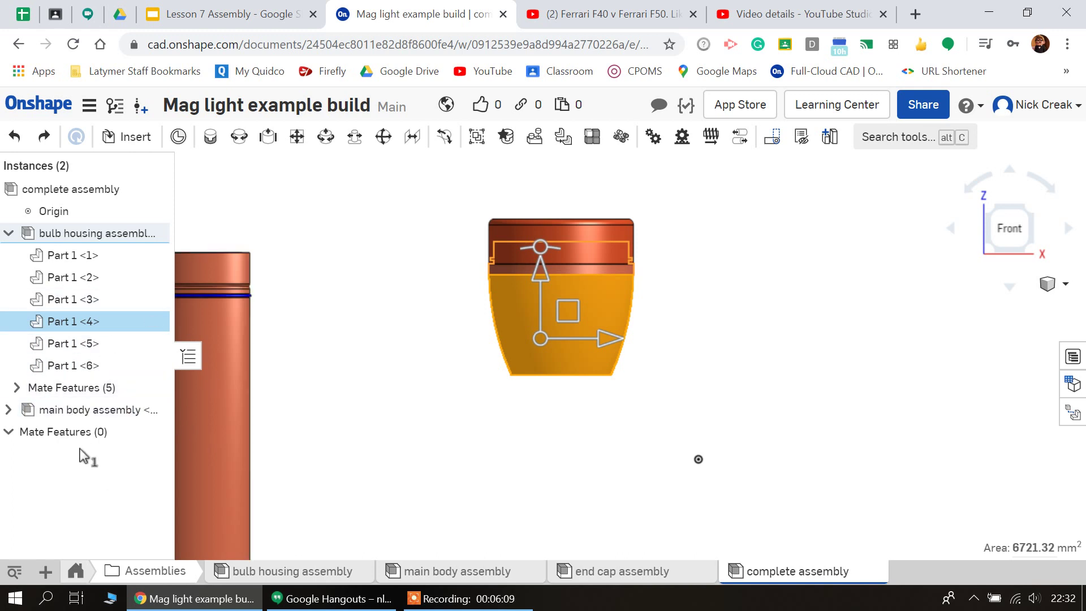
In Sketch 1, draw a 7-long vertical line with a short horizontal line closing the step.
{"action": "double_click", "coordinate": [101, 325]}
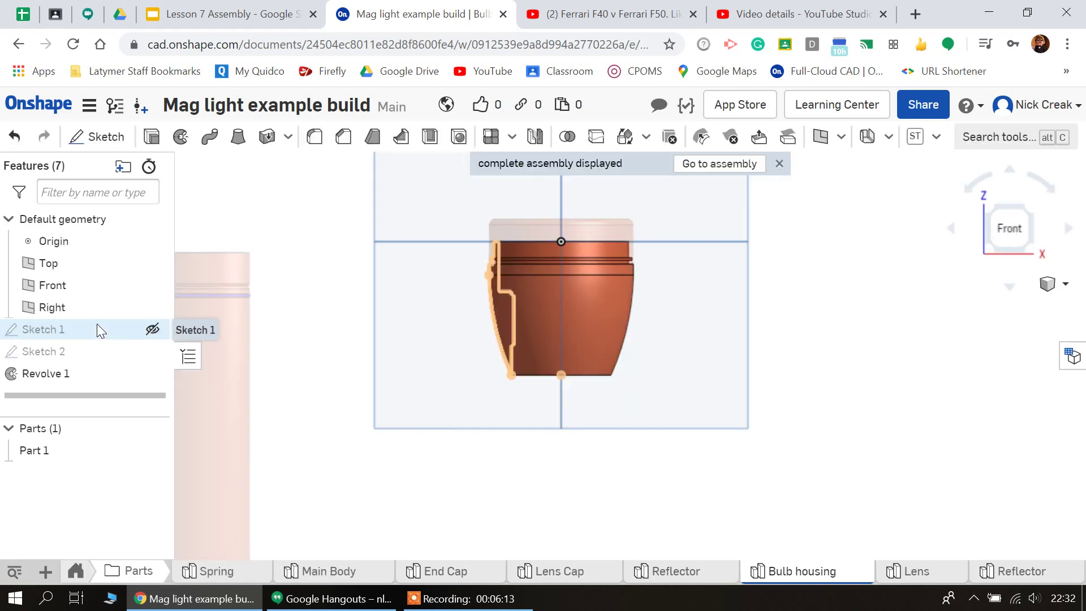
{"action": "double_click", "coordinate": [62, 328]}
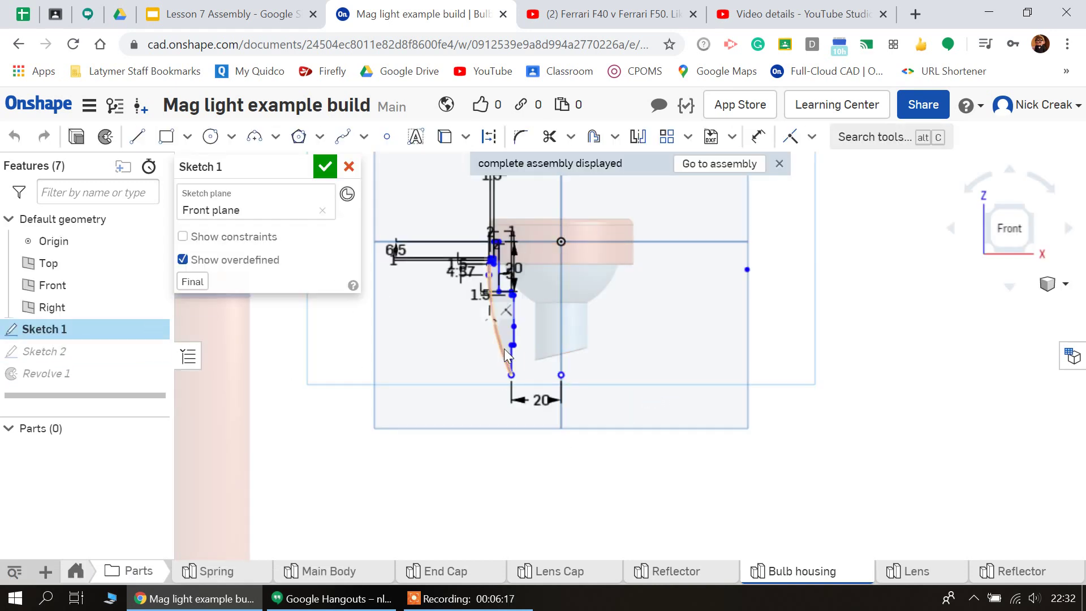
{"action": "scroll", "coordinate": [506, 346], "scroll_direction": "up", "scroll_amount": 10}
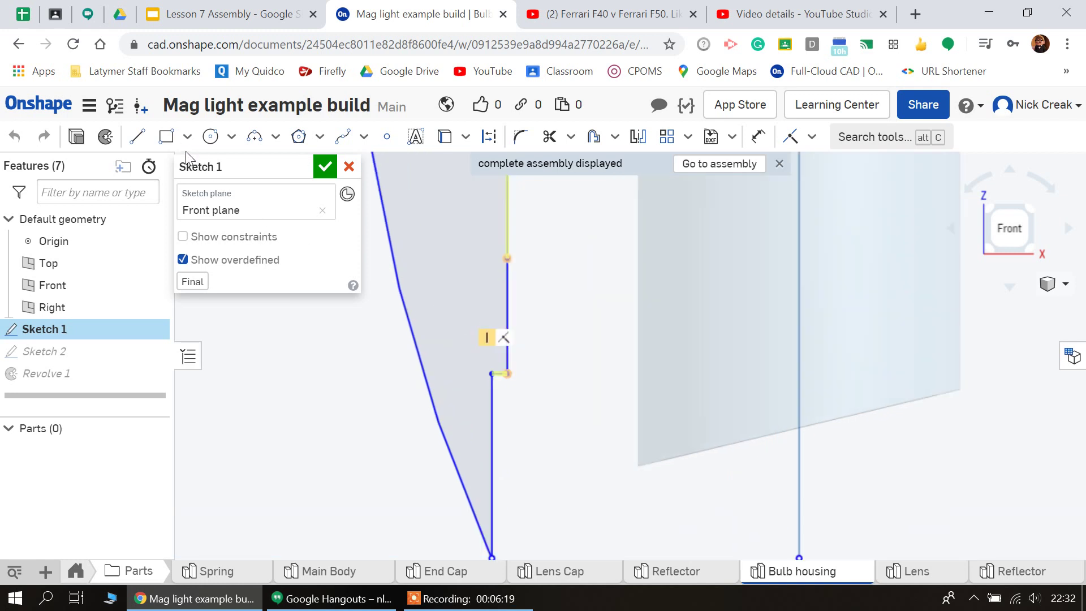
{"action": "left_click", "coordinate": [137, 136]}
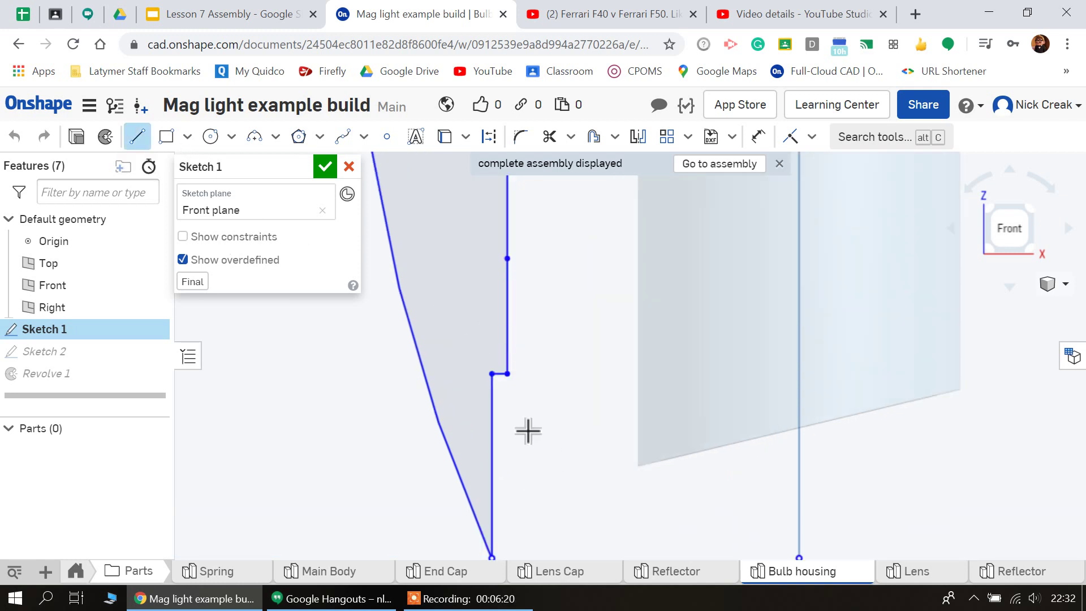
{"action": "left_click", "coordinate": [493, 374]}
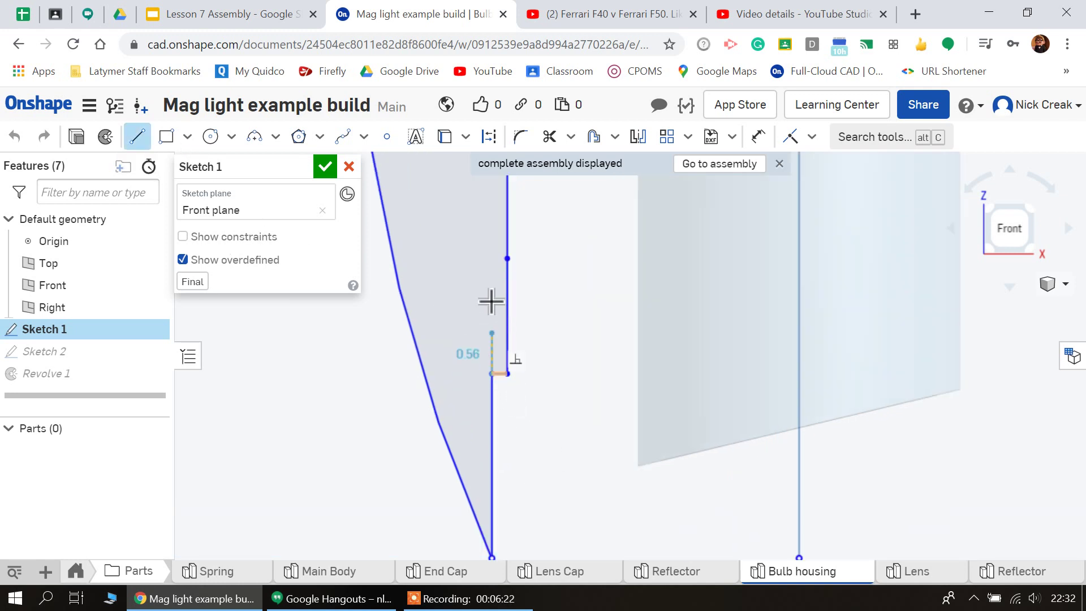
{"action": "left_click", "coordinate": [493, 270]}
{"action": "type", "text": "7"}
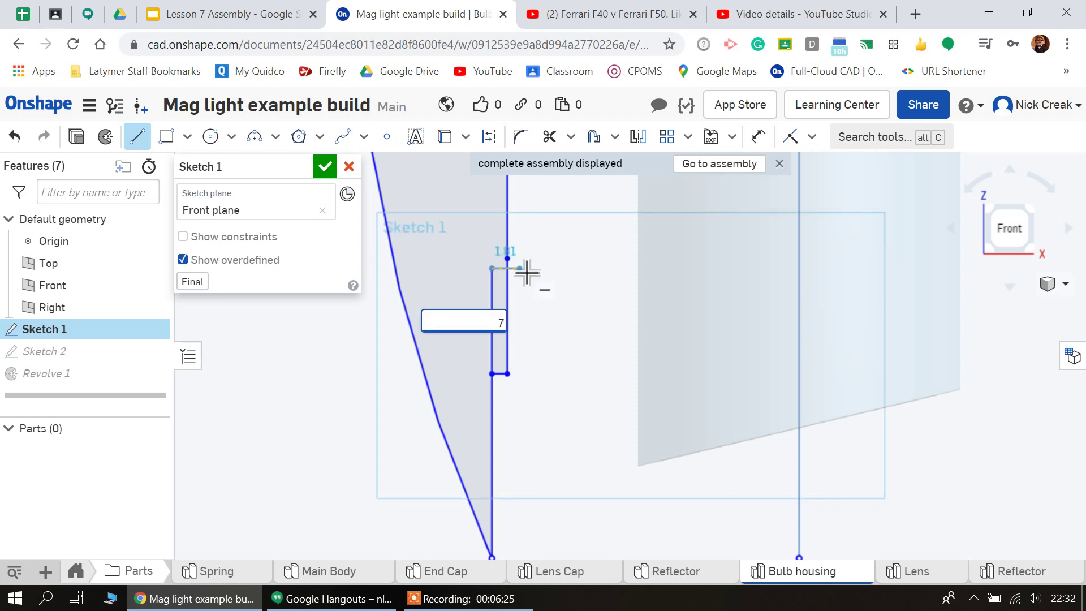
{"action": "key", "text": "Return"}
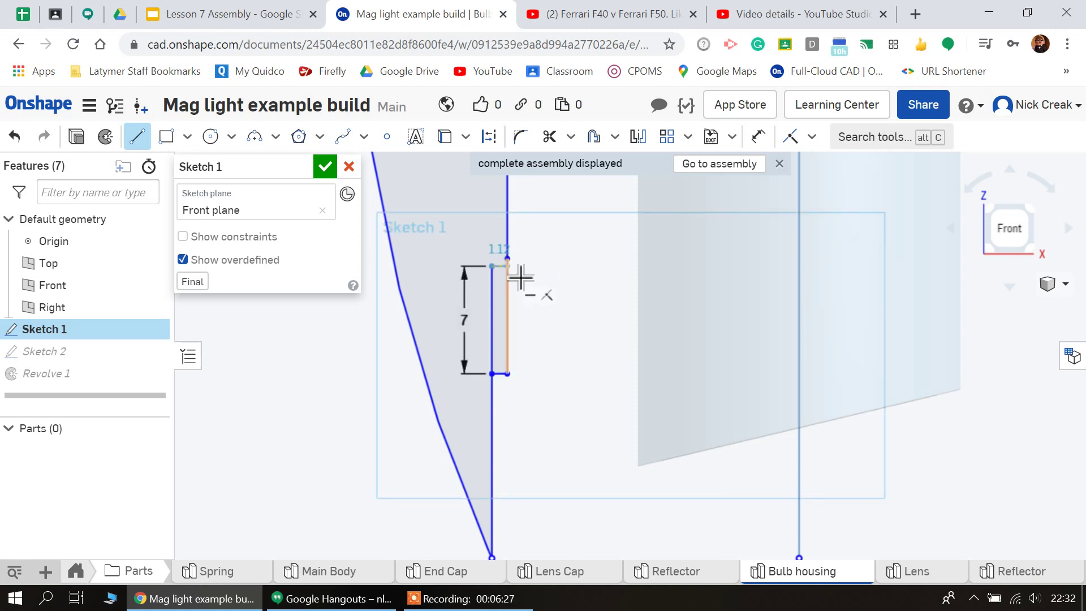
{"action": "scroll", "coordinate": [518, 275], "scroll_direction": "up", "scroll_amount": 3}
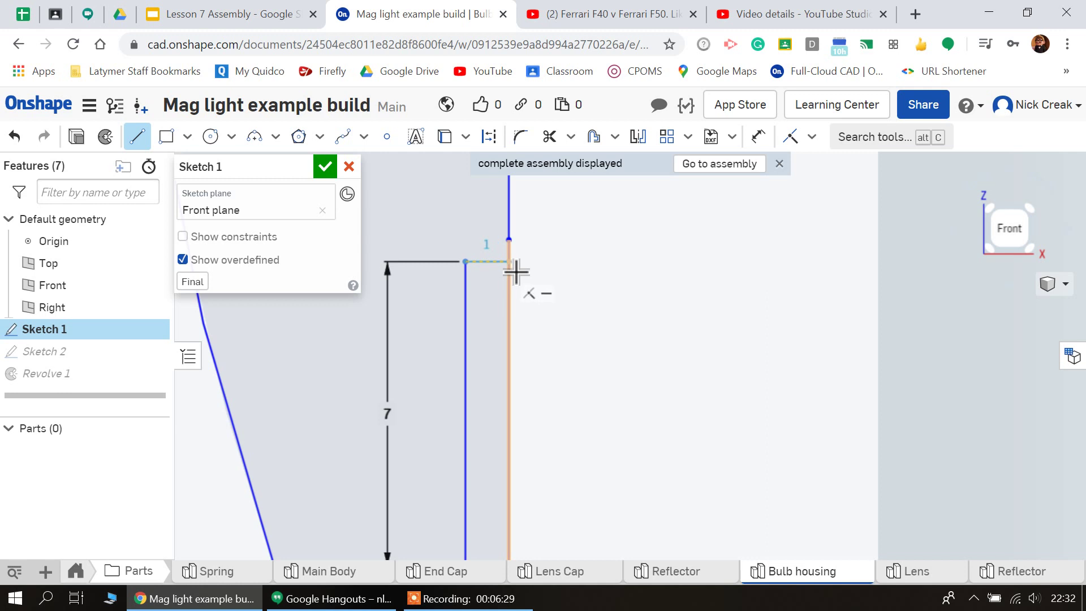
{"action": "left_click", "coordinate": [513, 269]}
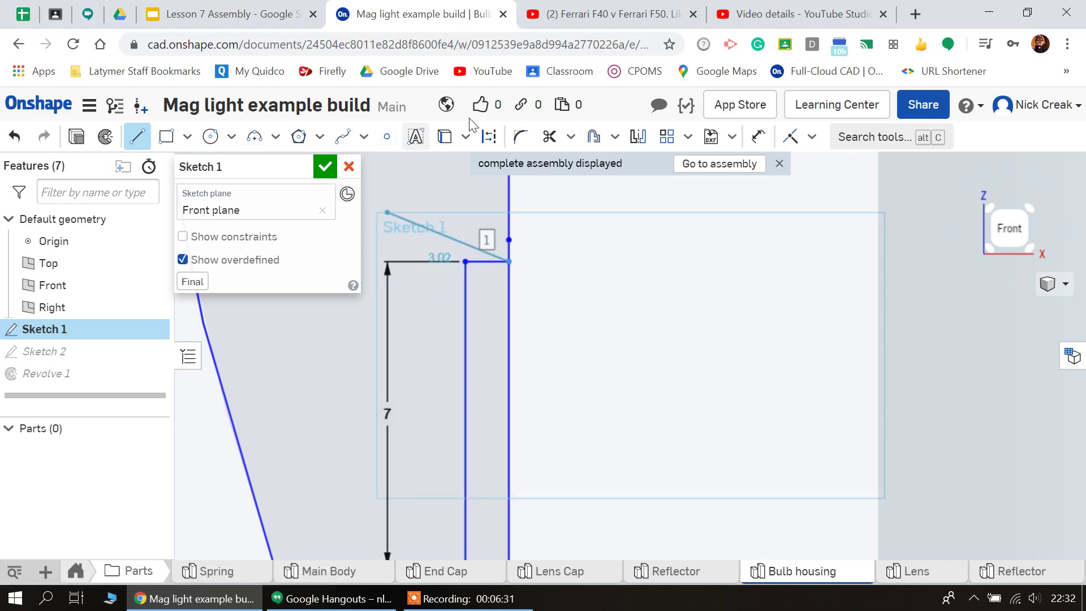
Trim the leftover vertical line, accept the sketch, and switch the display to Translucent.
{"action": "left_click", "coordinate": [549, 136]}
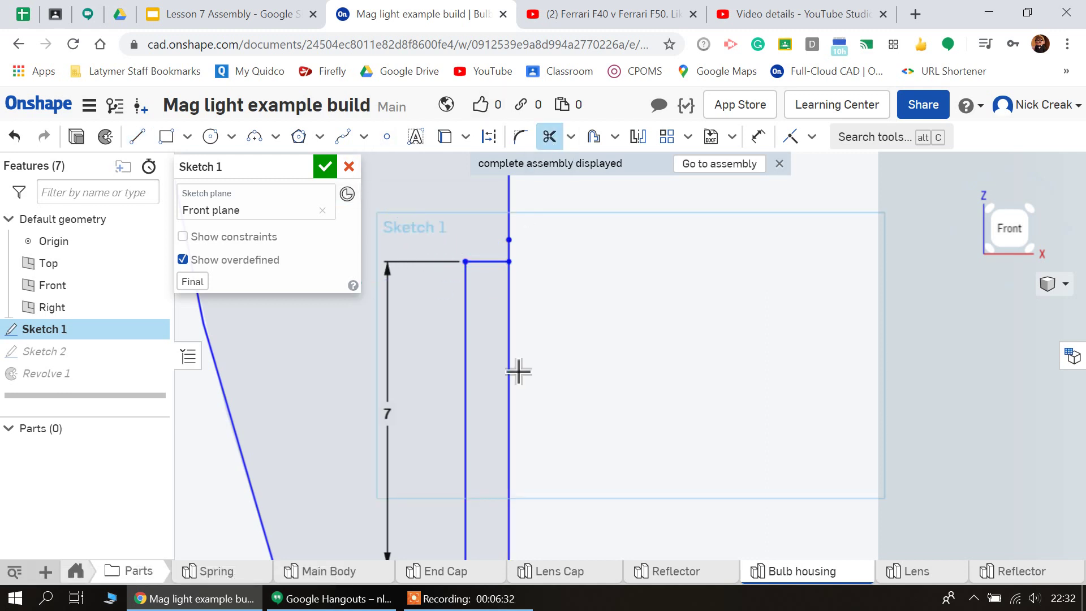
{"action": "left_click", "coordinate": [551, 318]}
{"action": "scroll", "coordinate": [547, 318], "scroll_direction": "down", "scroll_amount": 3}
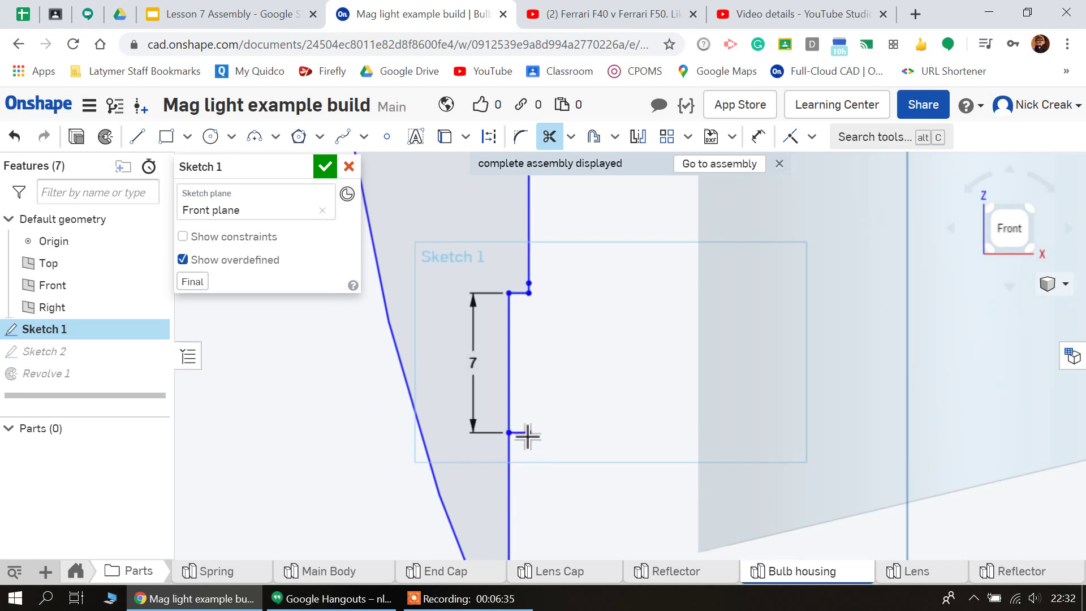
{"action": "left_click", "coordinate": [324, 167]}
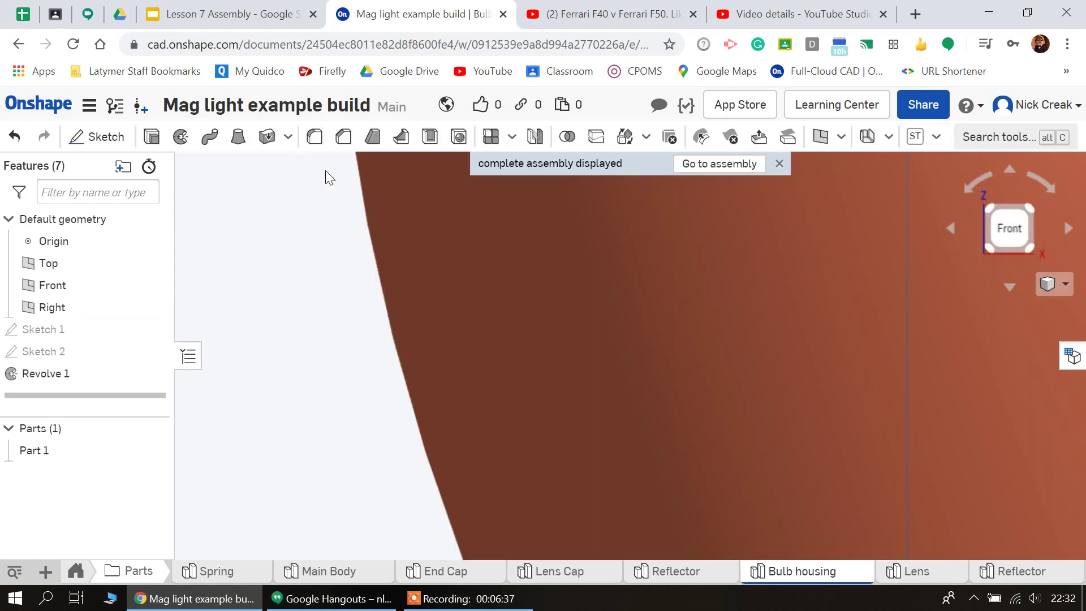
{"action": "left_click", "coordinate": [1049, 291]}
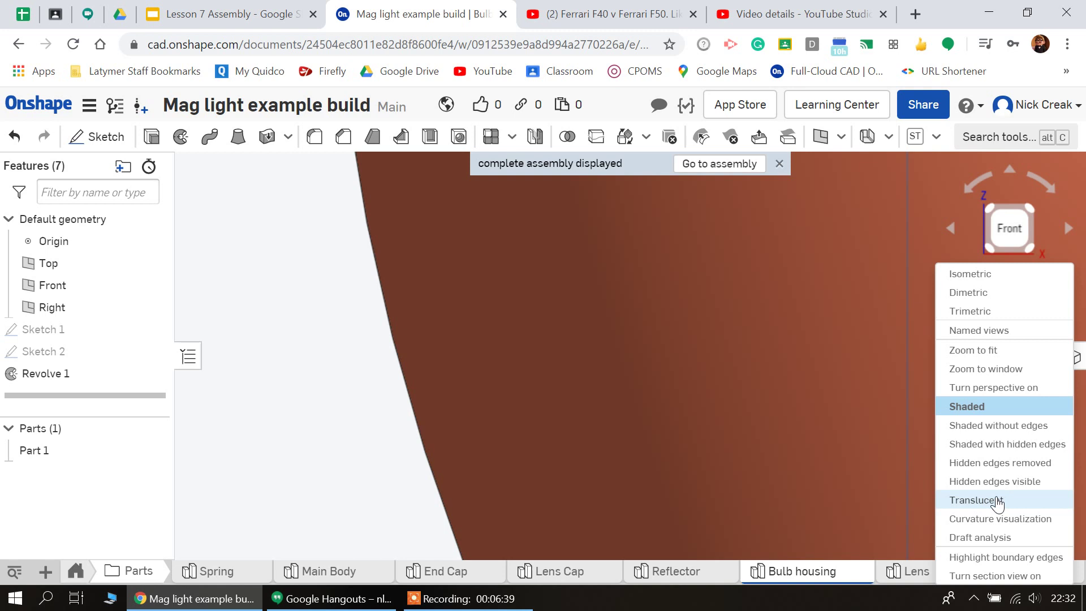
{"action": "left_click", "coordinate": [976, 499]}
{"action": "scroll", "coordinate": [590, 325], "scroll_direction": "down", "scroll_amount": 3}
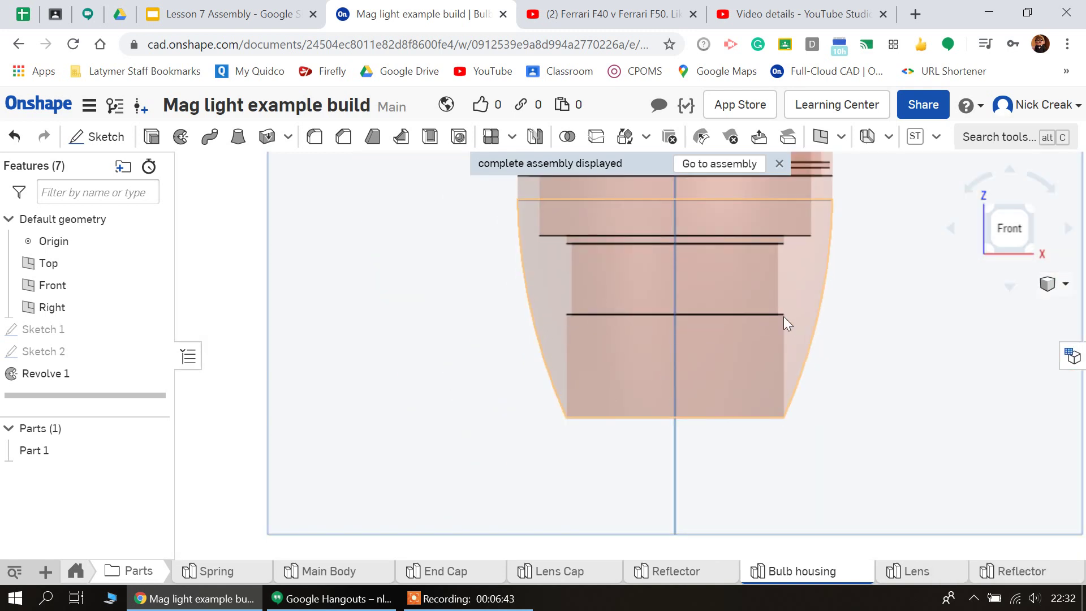
Back in the complete assembly, start a Fastened mate and pick the main body's top connector.
{"action": "left_click", "coordinate": [719, 165]}
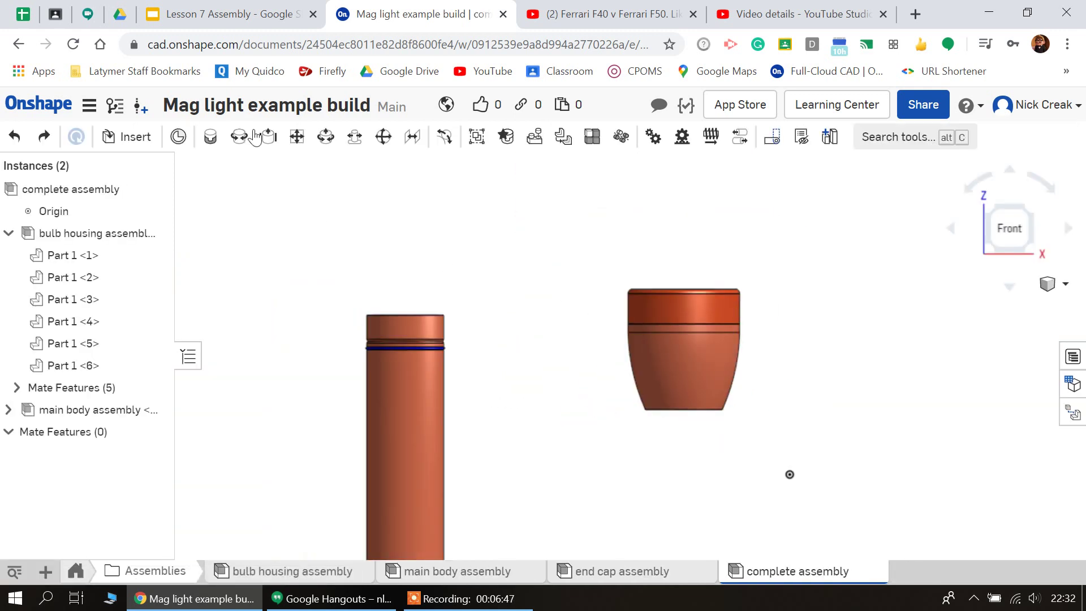
{"action": "left_click", "coordinate": [298, 137]}
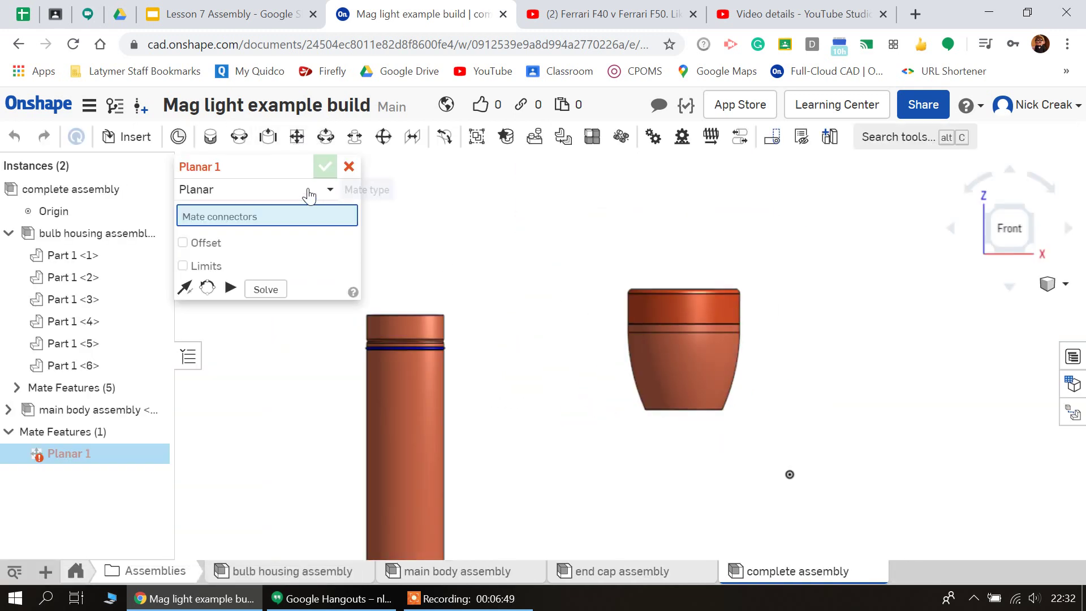
{"action": "left_click", "coordinate": [308, 193]}
{"action": "left_click", "coordinate": [230, 352]}
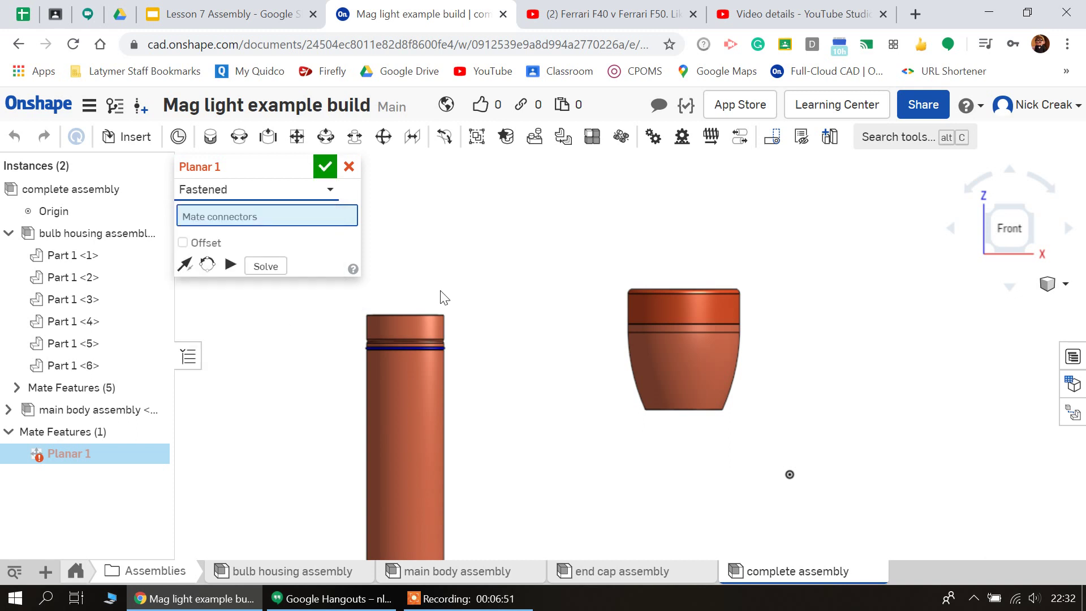
{"action": "right_click_drag", "start_coordinate": [443, 297], "coordinate": [421, 308]}
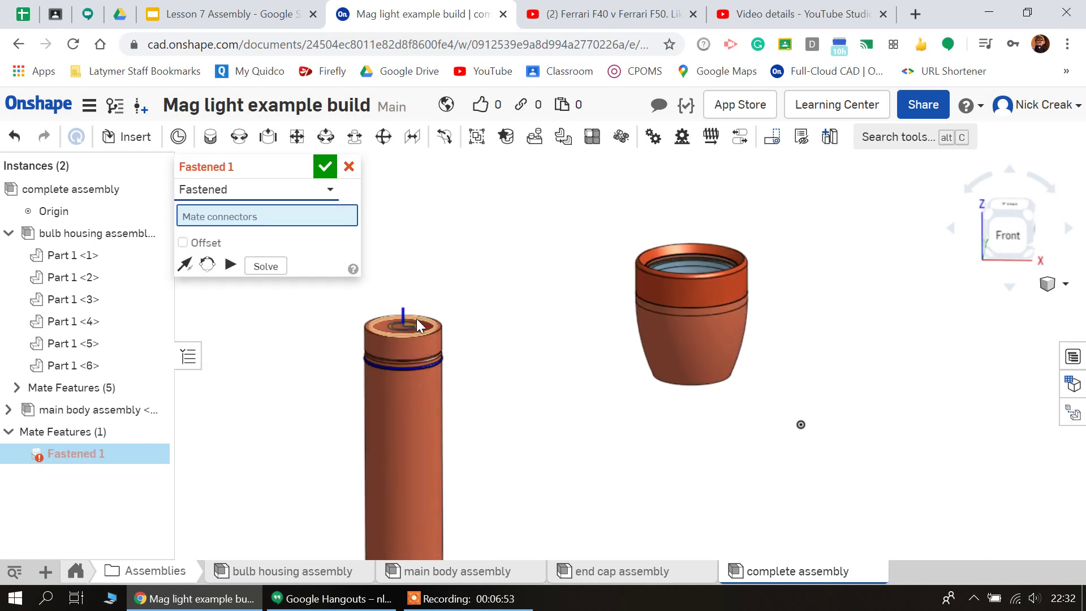
{"action": "left_click", "coordinate": [416, 319]}
Pick the housing's inner ring connector and confirm Fastened 1 between Part 1 <1> and Part 1 <4>.
{"action": "right_click_drag", "start_coordinate": [730, 535], "coordinate": [706, 481]}
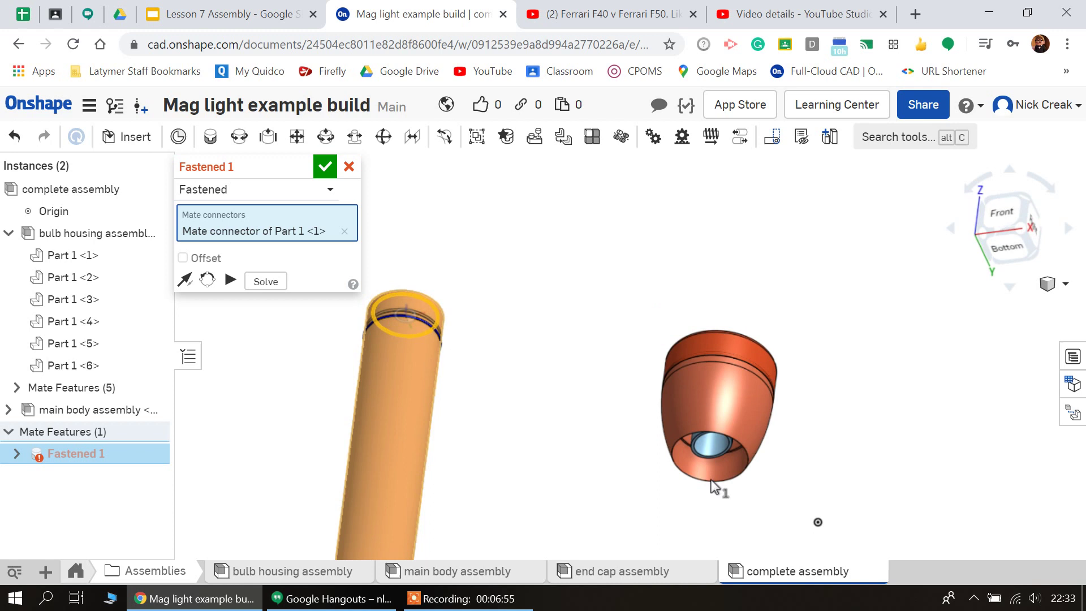
{"action": "scroll", "coordinate": [684, 463], "scroll_direction": "down", "scroll_amount": 8}
{"action": "right_click_drag", "start_coordinate": [677, 371], "coordinate": [642, 324]}
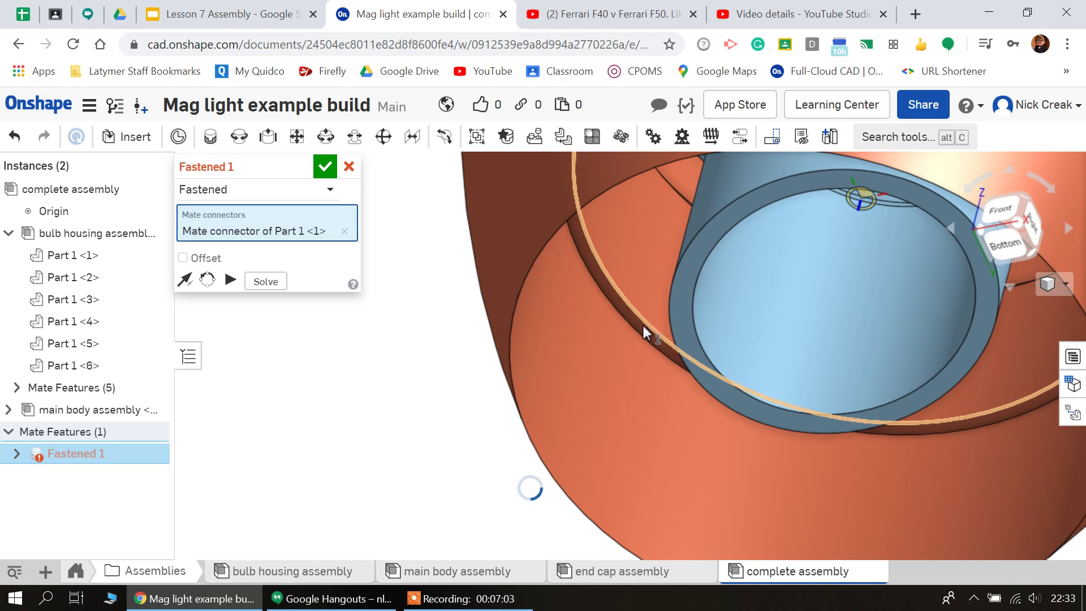
{"action": "left_click", "coordinate": [646, 326]}
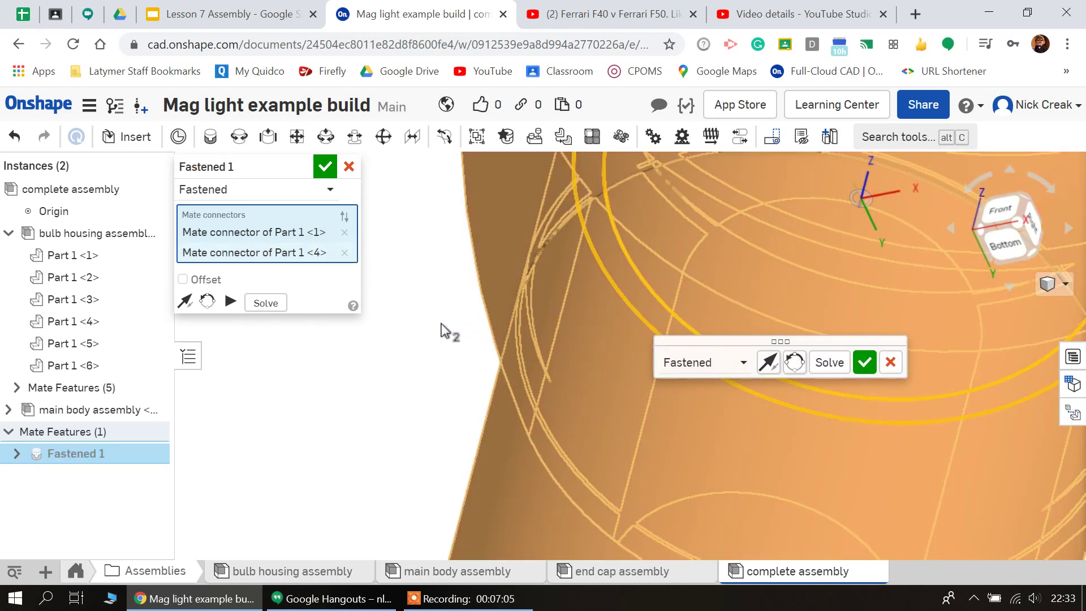
{"action": "right_click_drag", "start_coordinate": [448, 352], "coordinate": [367, 207]}
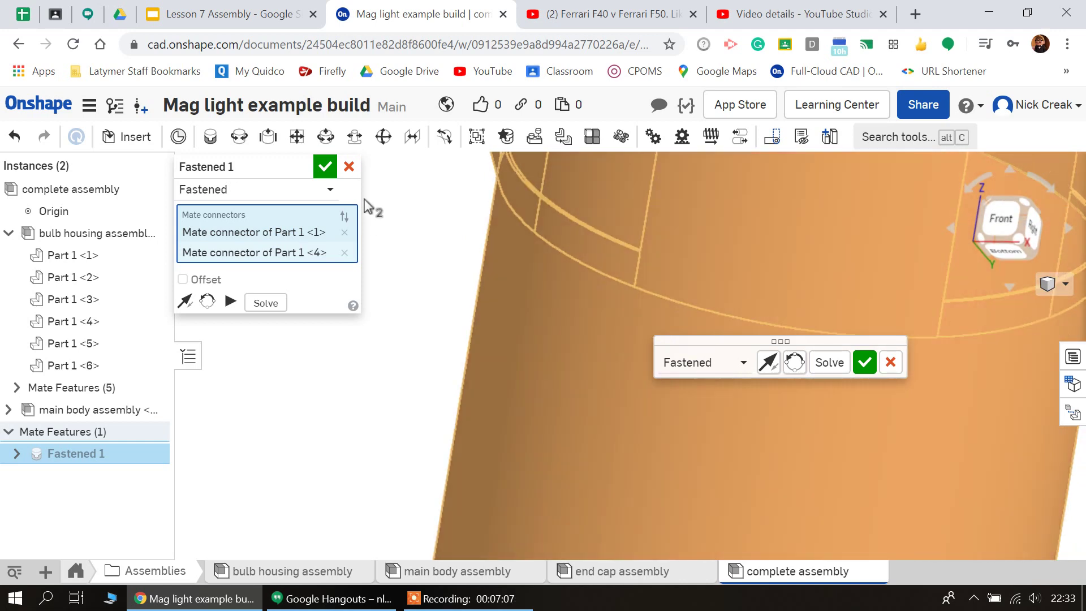
{"action": "left_click", "coordinate": [325, 167]}
{"action": "scroll", "coordinate": [614, 361], "scroll_direction": "down", "scroll_amount": 3}
{"action": "right_click_drag", "start_coordinate": [619, 352], "coordinate": [633, 301]}
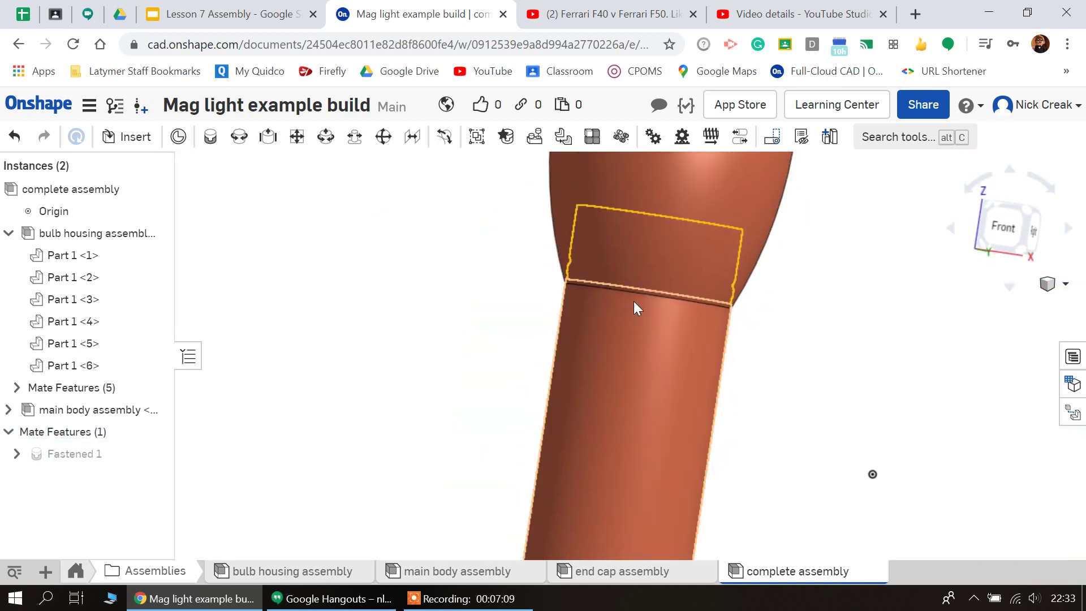
Switch the assembly to Translucent display and snap to the Front view.
{"action": "scroll", "coordinate": [713, 287], "scroll_direction": "down", "scroll_amount": 3}
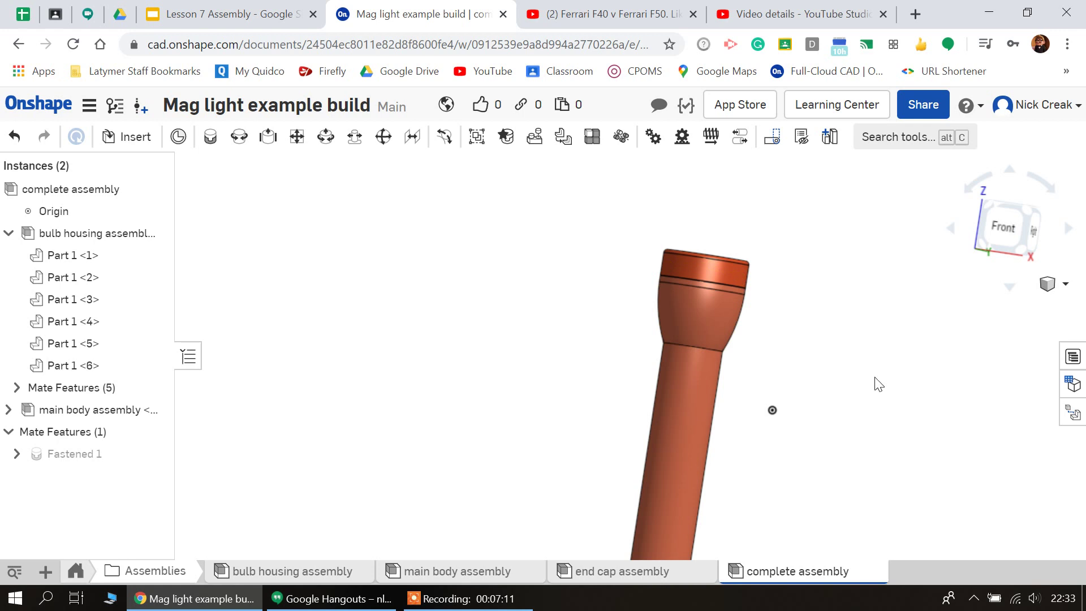
{"action": "left_click", "coordinate": [1050, 284]}
{"action": "left_click", "coordinate": [985, 519]}
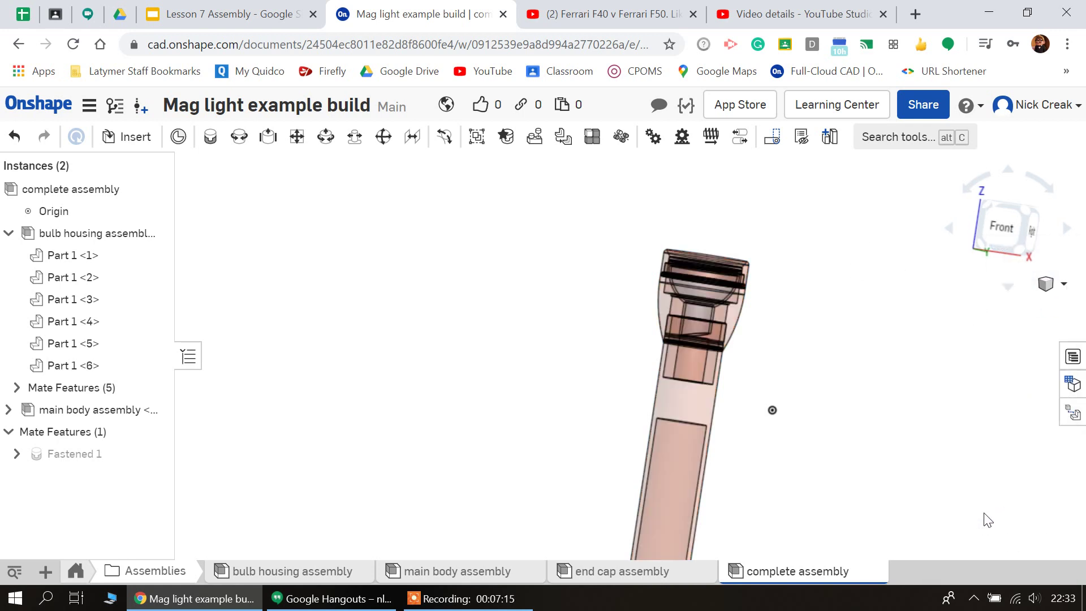
{"action": "left_click", "coordinate": [995, 228]}
Zoom in on the bulb housing seated on the tube's top, then zoom back out.
{"action": "scroll", "coordinate": [637, 228], "scroll_direction": "up", "scroll_amount": 10}
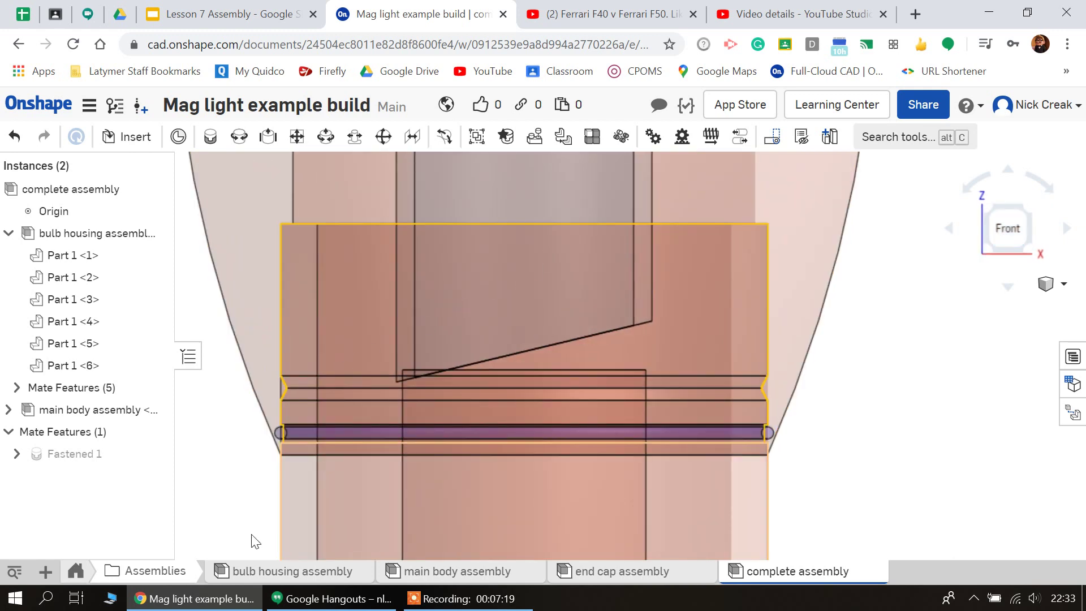
{"action": "scroll", "coordinate": [275, 435], "scroll_direction": "up", "scroll_amount": 5}
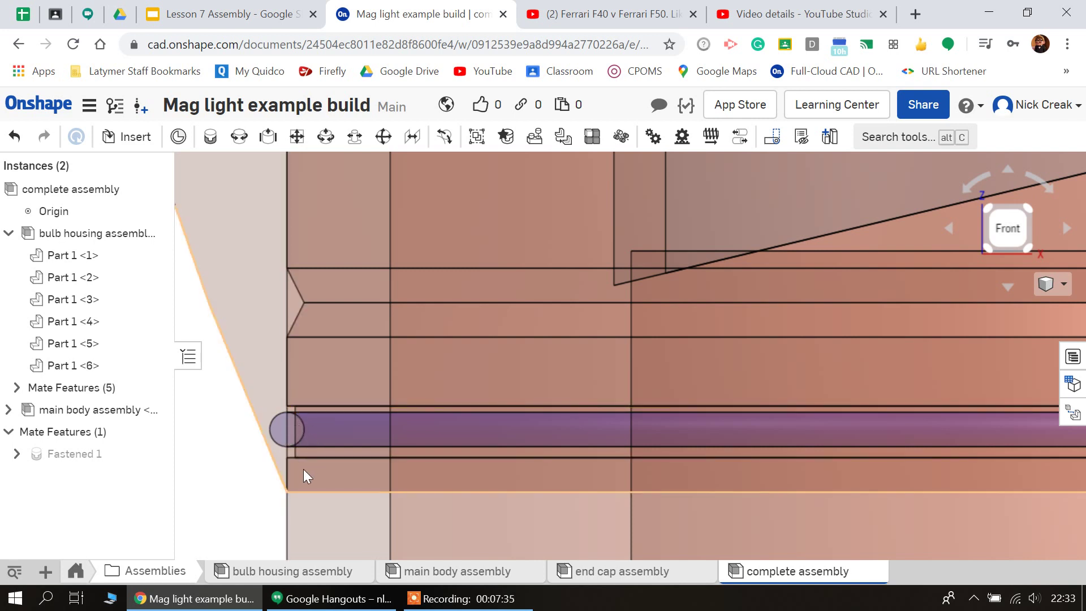
{"action": "scroll", "coordinate": [322, 436], "scroll_direction": "down", "scroll_amount": 5}
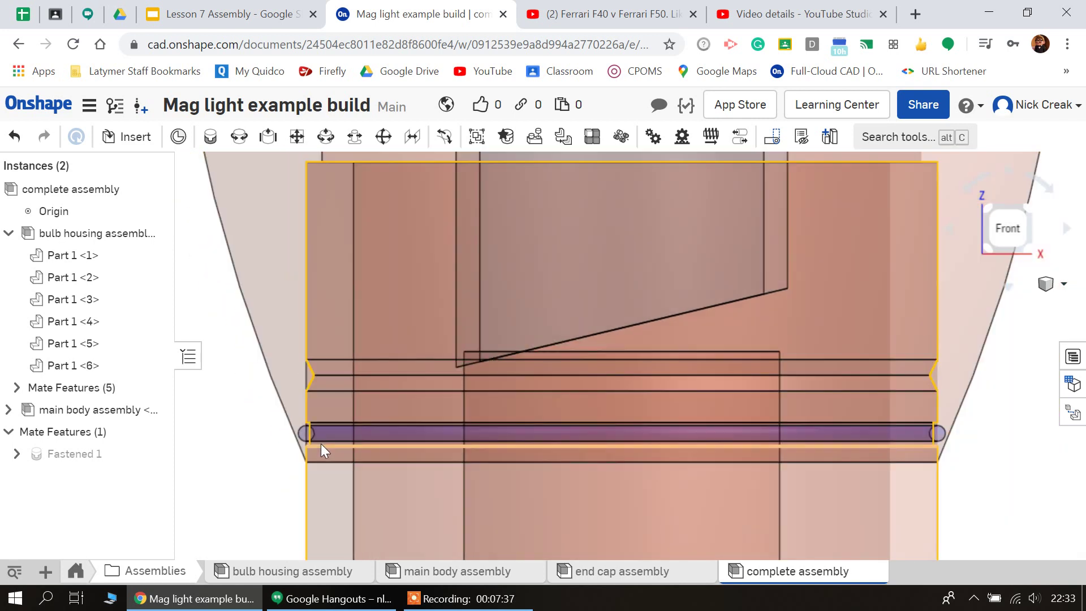
{"action": "scroll", "coordinate": [317, 435], "scroll_direction": "down", "scroll_amount": 2}
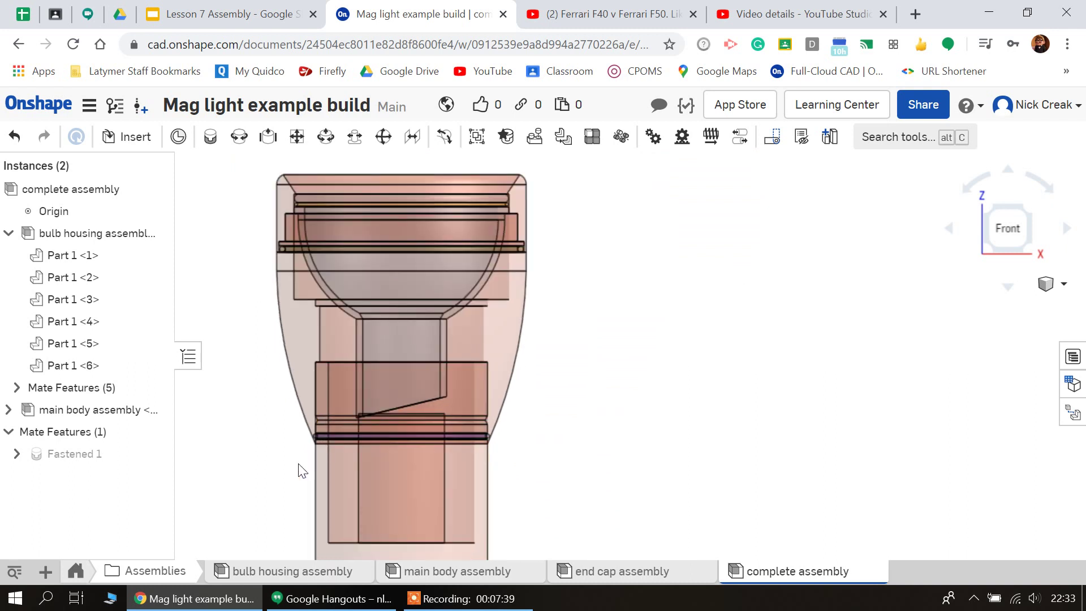
{"action": "scroll", "coordinate": [334, 458], "scroll_direction": "down", "scroll_amount": 2}
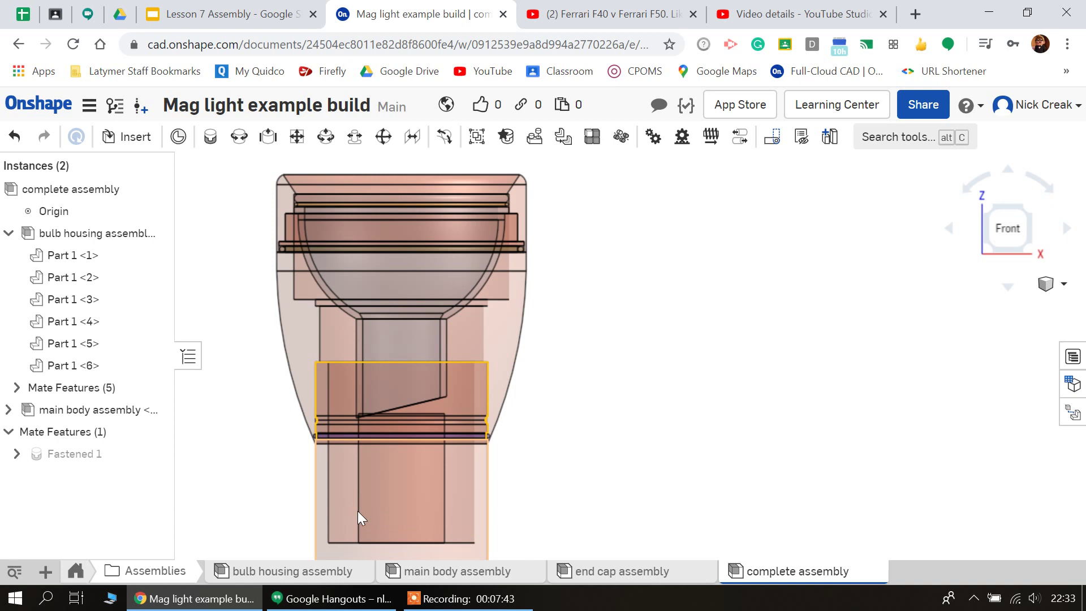
{"action": "scroll", "coordinate": [433, 328], "scroll_direction": "down", "scroll_amount": 6}
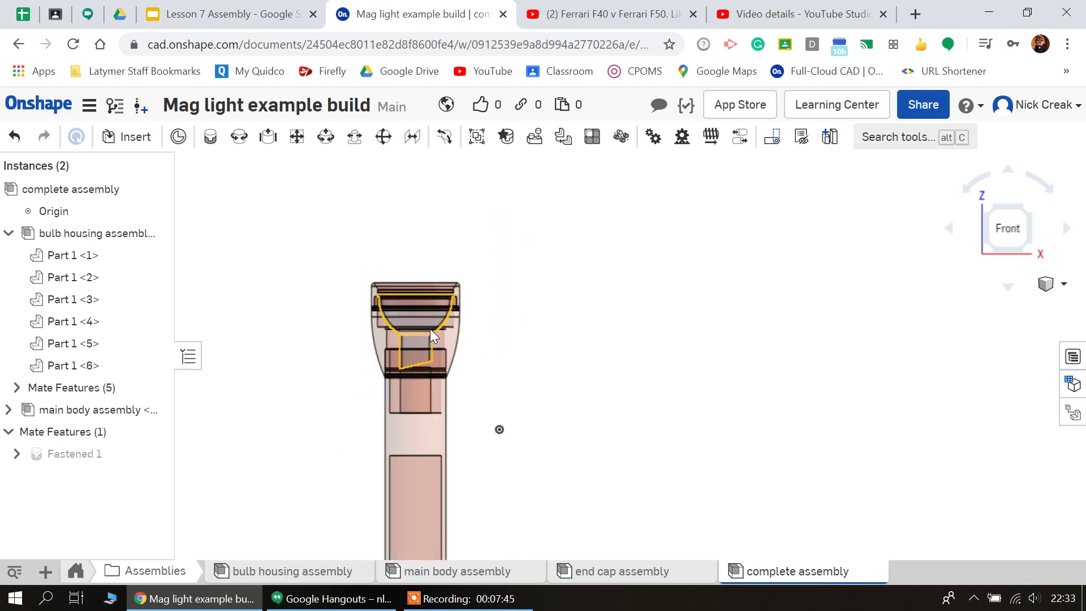
{"action": "left_click", "coordinate": [1062, 283]}
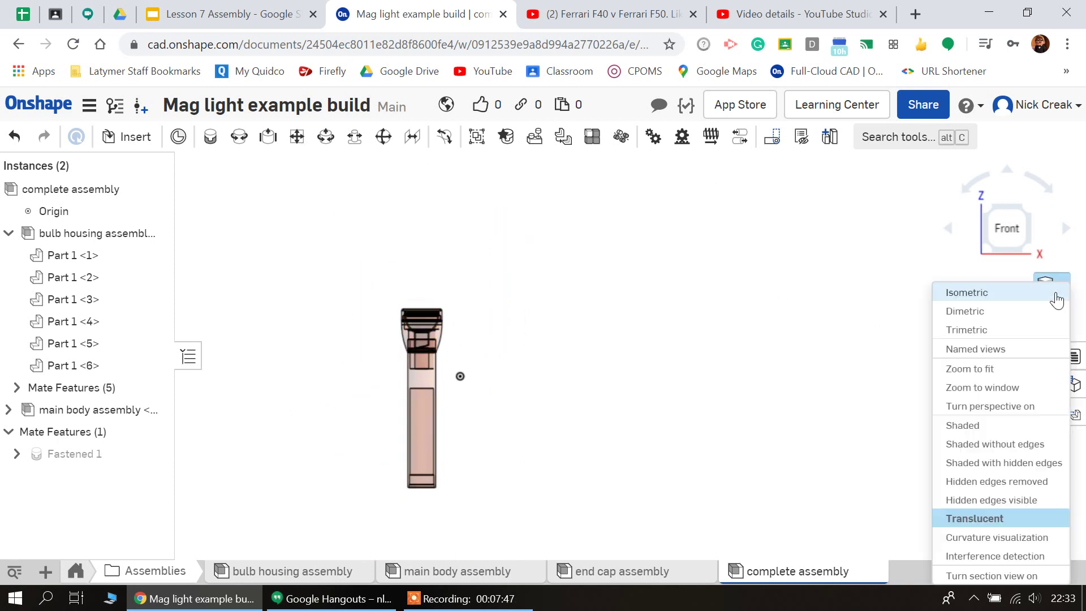
Restore Shaded display and insert the end cap assembly below the main body.
{"action": "left_click", "coordinate": [901, 422]}
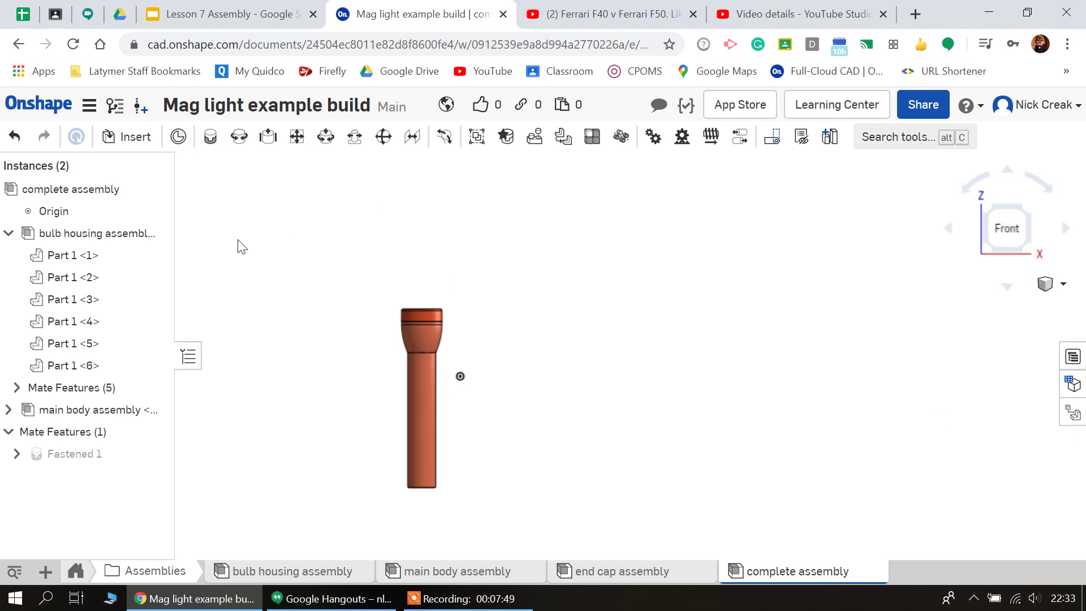
{"action": "left_click", "coordinate": [126, 139]}
{"action": "left_click", "coordinate": [357, 278]}
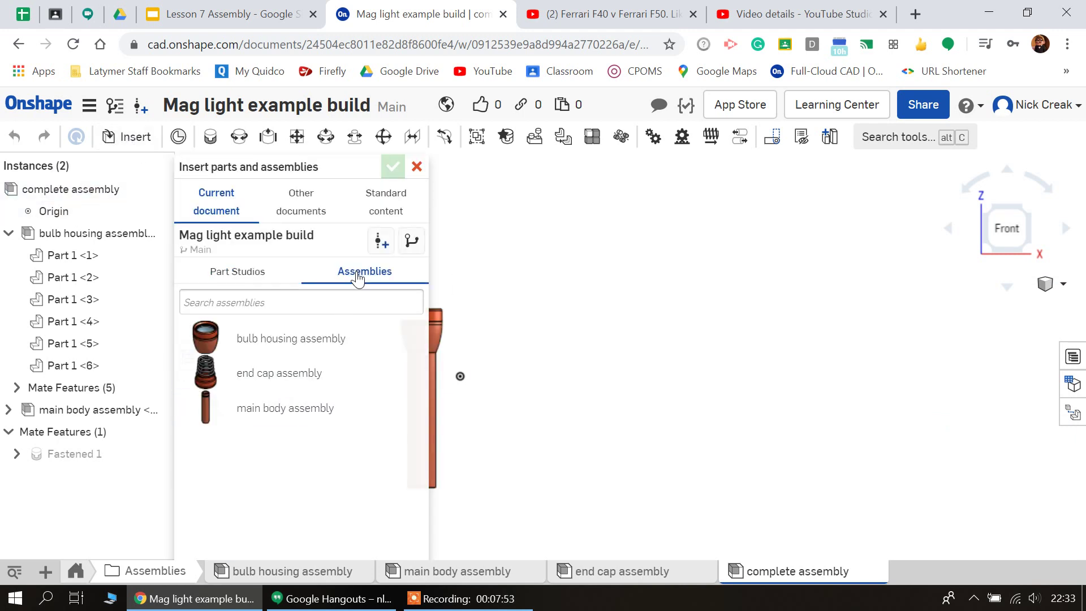
{"action": "left_click", "coordinate": [241, 386]}
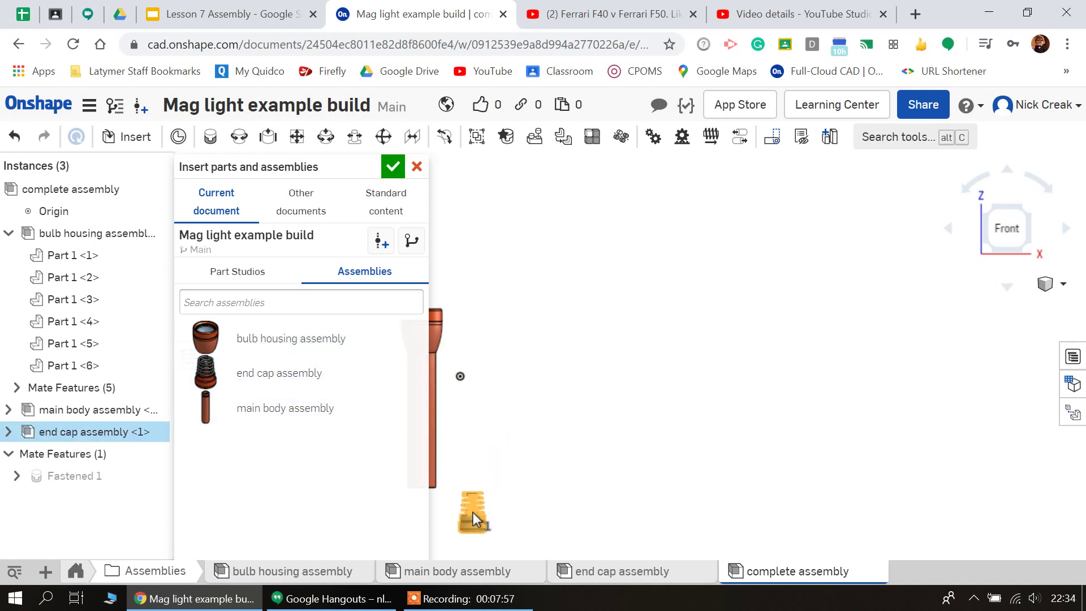
{"action": "left_click", "coordinate": [473, 513]}
{"action": "left_click", "coordinate": [393, 167]}
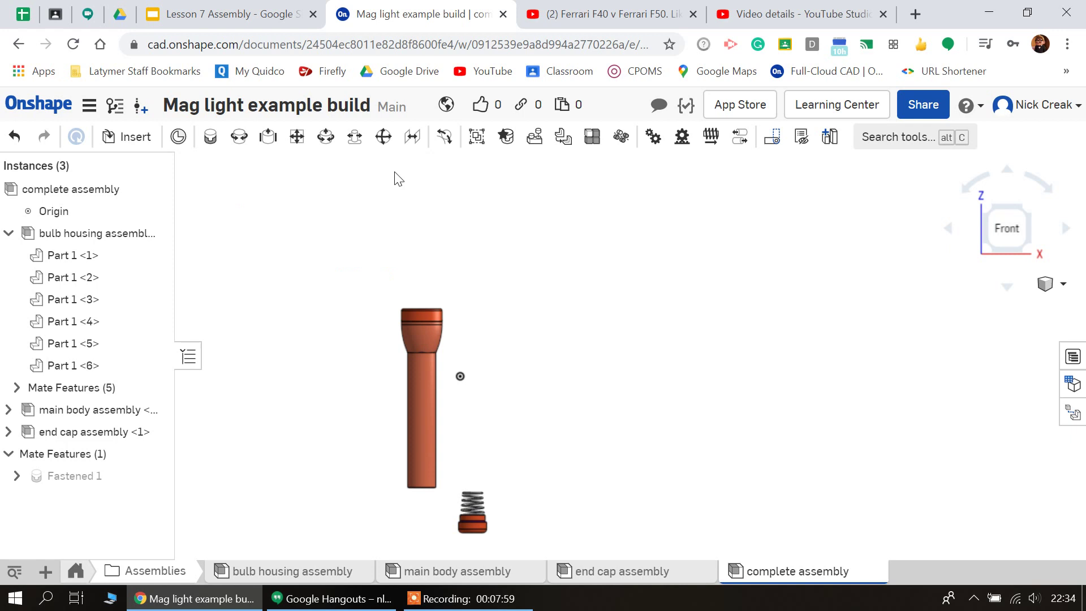
Nudge the end cap slightly and orbit to see the body's open bottom end.
{"action": "scroll", "coordinate": [479, 547], "scroll_direction": "up", "scroll_amount": 5}
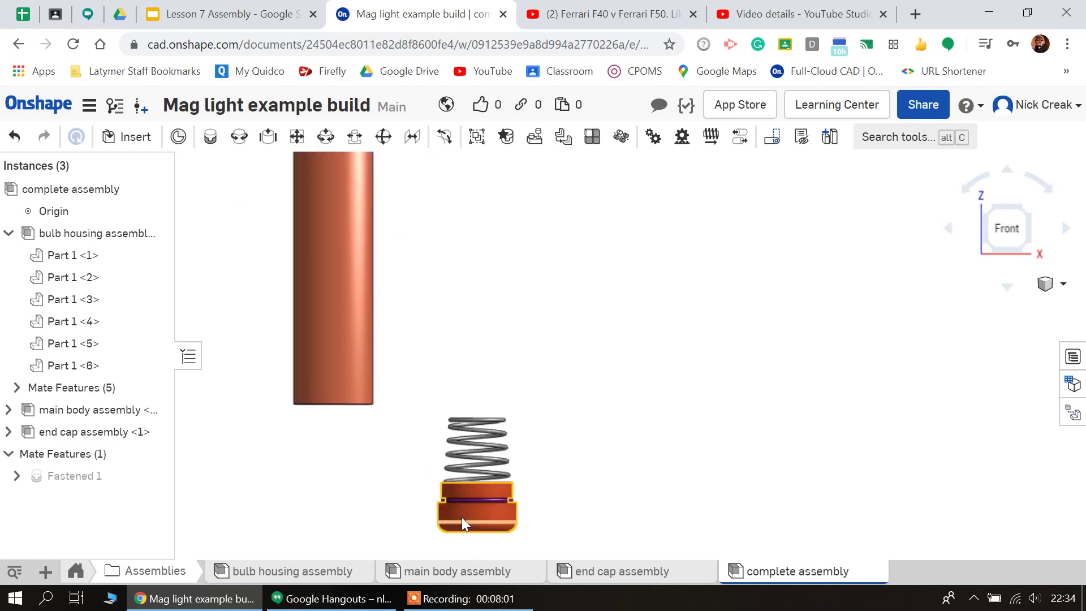
{"action": "left_click_drag", "start_coordinate": [469, 506], "coordinate": [451, 525]}
{"action": "scroll", "coordinate": [451, 526], "scroll_direction": "up", "scroll_amount": 3}
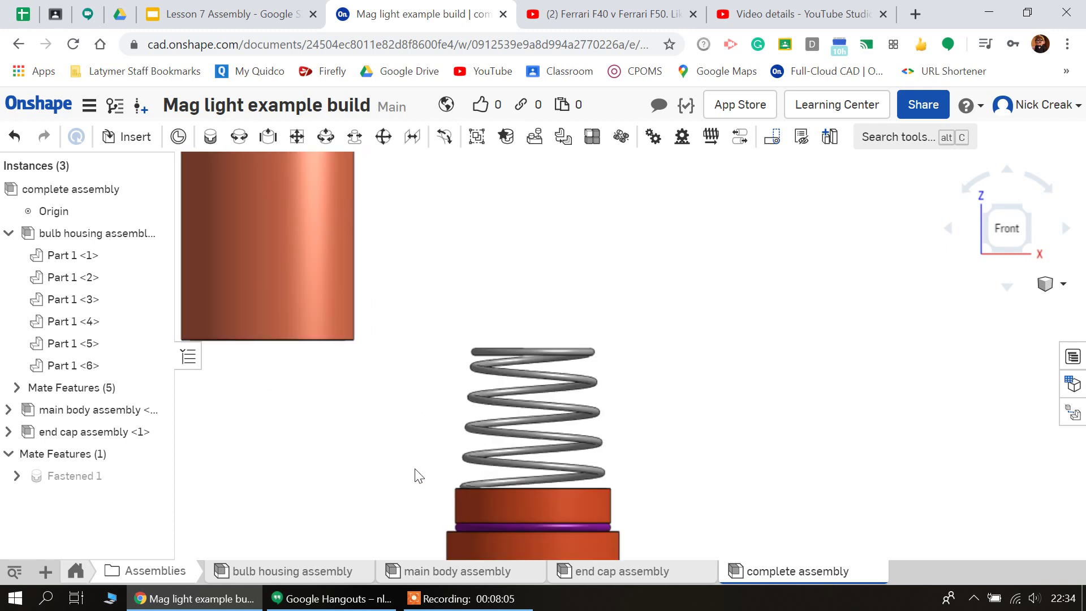
{"action": "right_click_drag", "start_coordinate": [417, 475], "coordinate": [453, 481]}
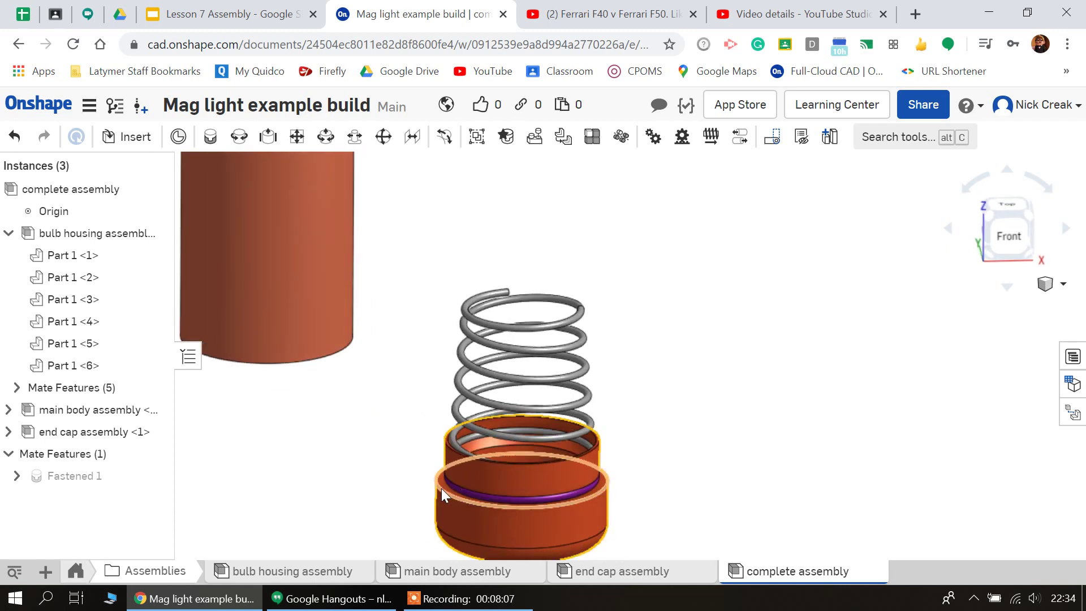
{"action": "right_click_drag", "start_coordinate": [331, 436], "coordinate": [332, 413]}
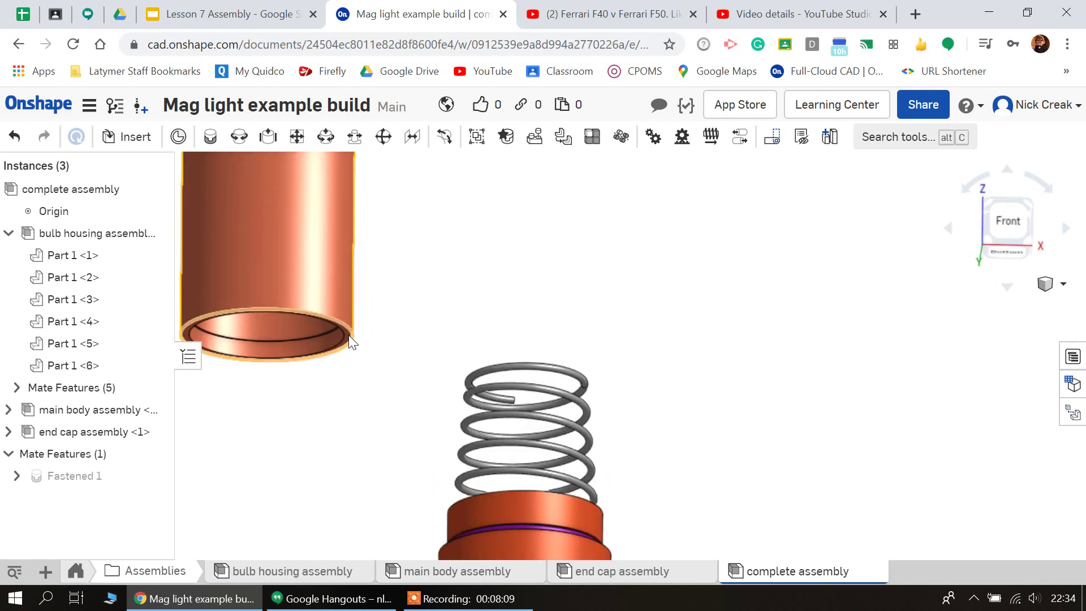
Create Fastened 2 joining the end cap's top rim to the main body's bottom rim.
{"action": "left_click", "coordinate": [297, 136]}
{"action": "left_click", "coordinate": [318, 192]}
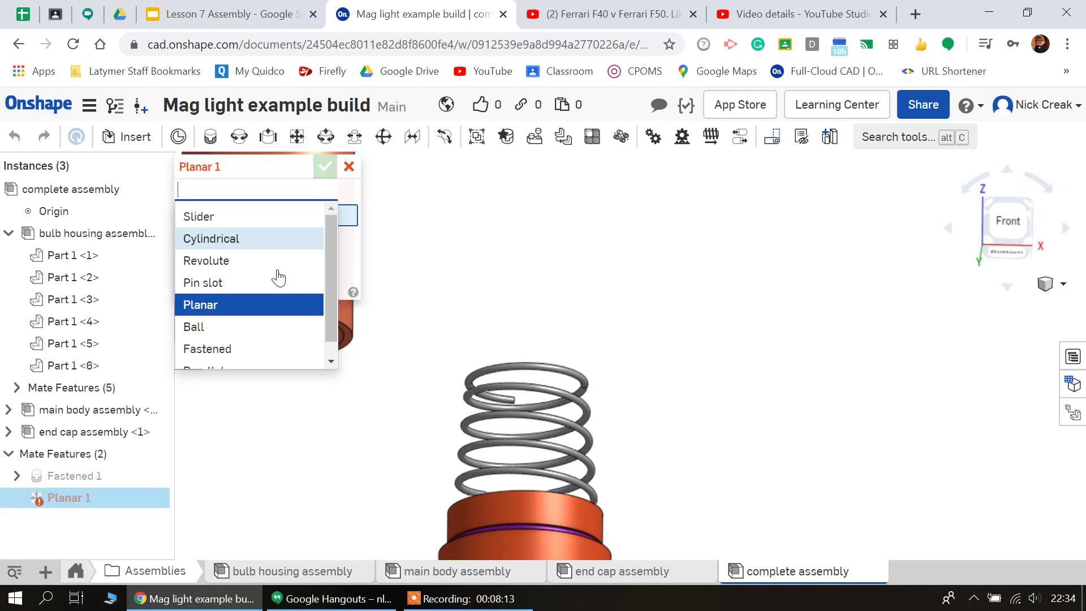
{"action": "left_click", "coordinate": [249, 350]}
{"action": "right_click_drag", "start_coordinate": [401, 294], "coordinate": [446, 309]}
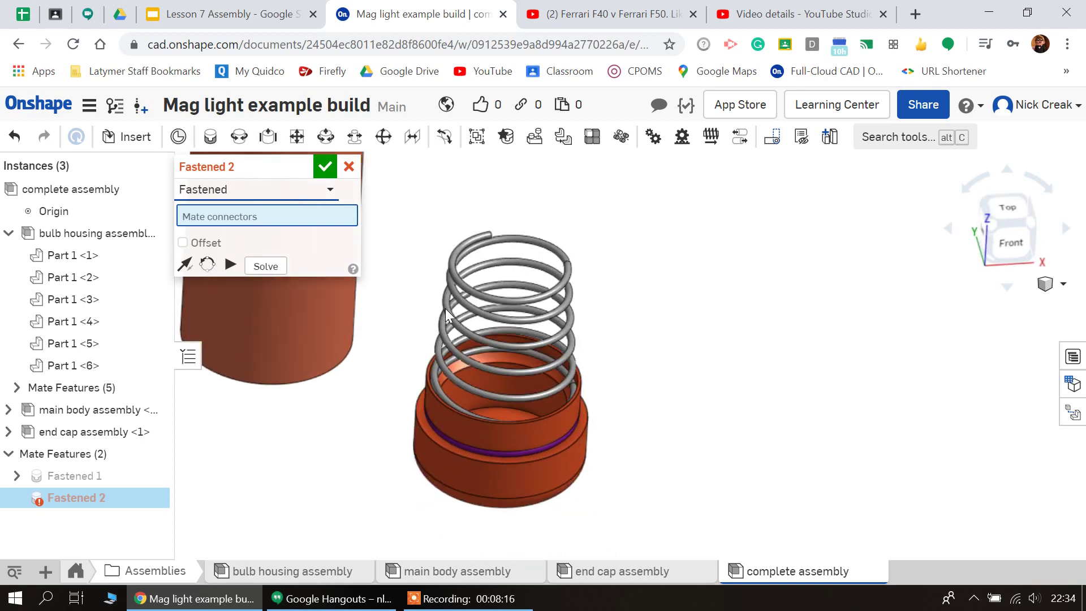
{"action": "left_click", "coordinate": [419, 412]}
{"action": "right_click_drag", "start_coordinate": [418, 412], "coordinate": [357, 394]}
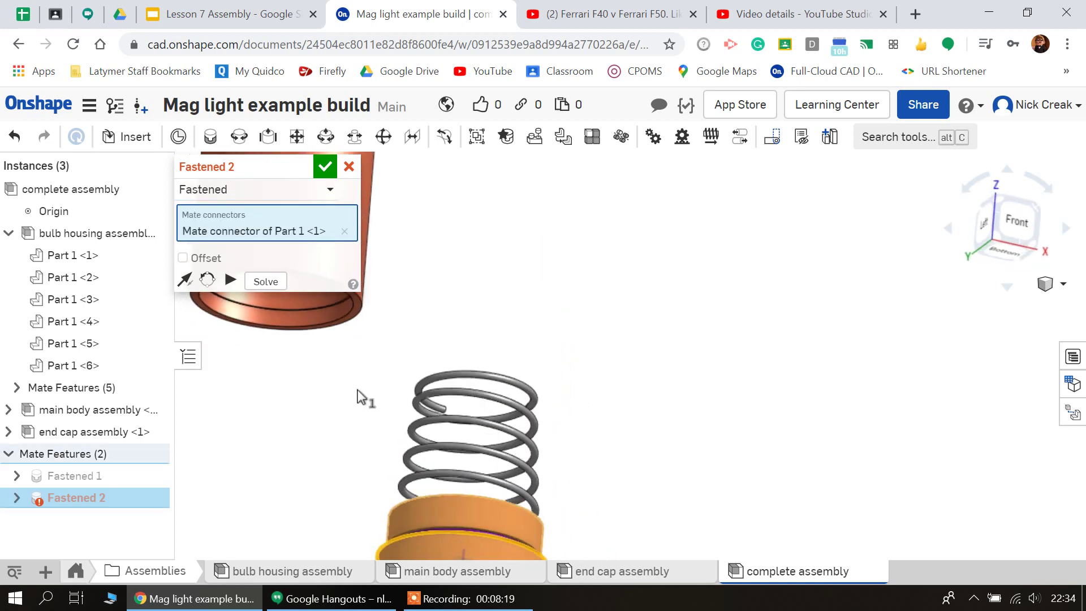
{"action": "left_click", "coordinate": [351, 322]}
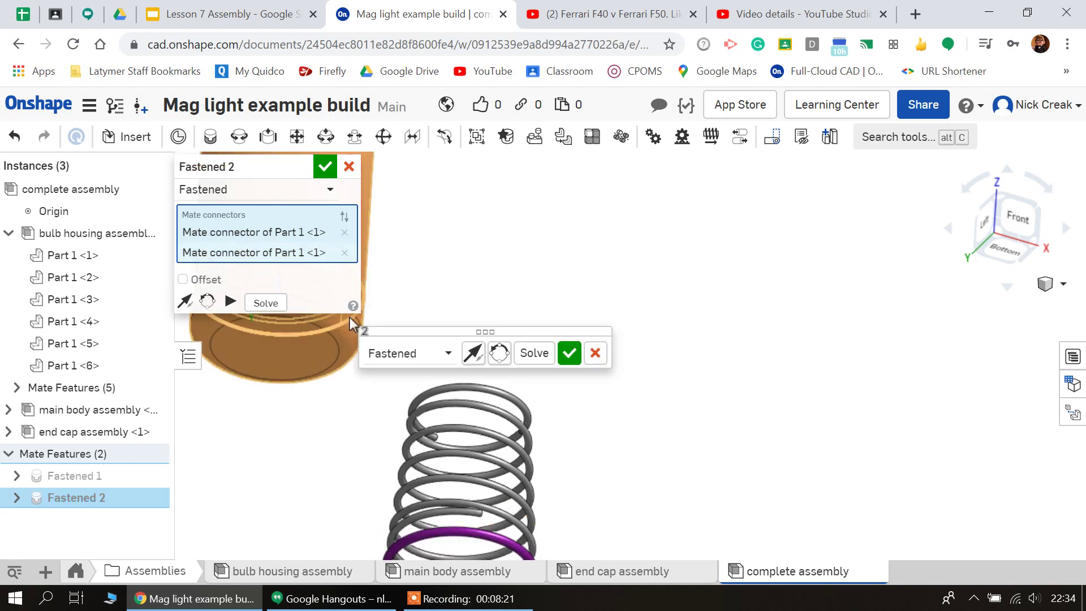
{"action": "left_click", "coordinate": [324, 167]}
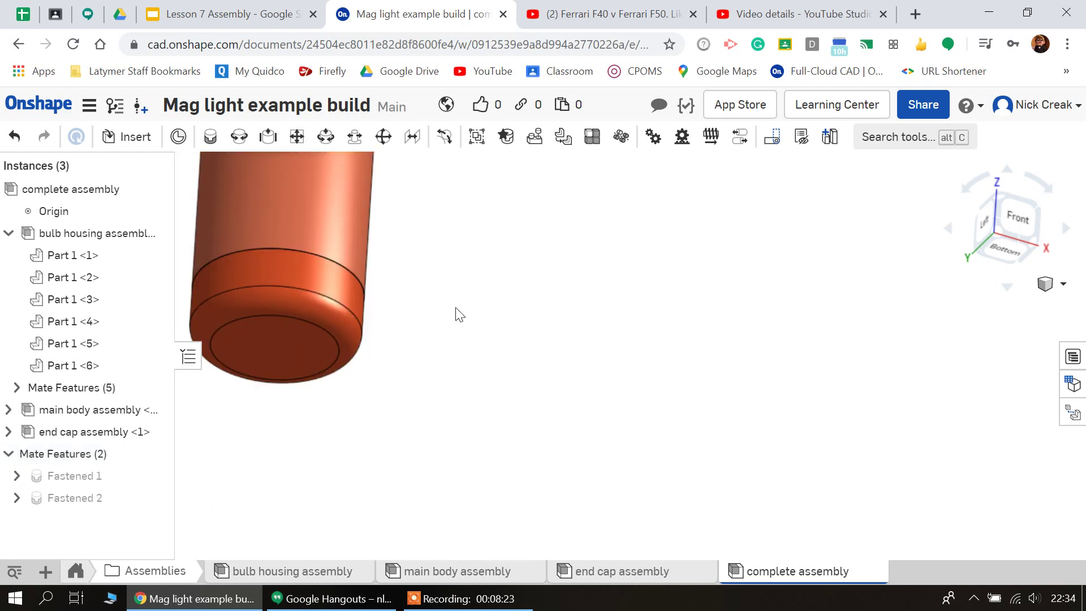
Reorient the finished flashlight to the Front, then an isometric view.
{"action": "scroll", "coordinate": [467, 306], "scroll_direction": "down", "scroll_amount": 3}
{"action": "mouse_move", "coordinate": [467, 305]}
{"action": "right_mouse_down"}
{"action": "mouse_move", "coordinate": [460, 315]}
{"action": "mouse_move", "coordinate": [353, 287]}
{"action": "right_mouse_up"}
{"action": "scroll", "coordinate": [354, 286], "scroll_direction": "down", "scroll_amount": 3}
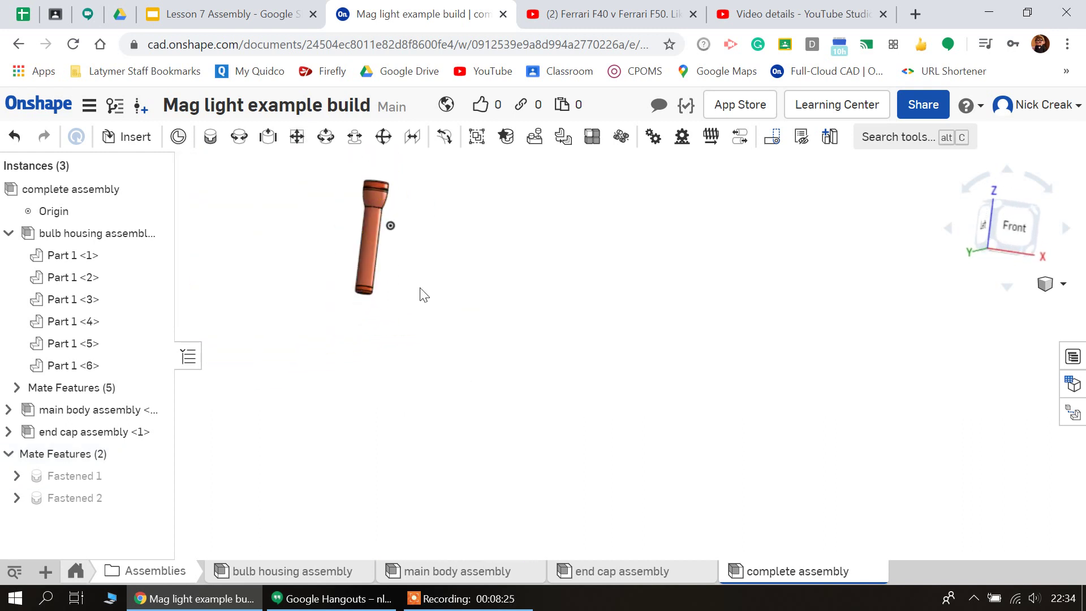
{"action": "left_click", "coordinate": [1004, 235]}
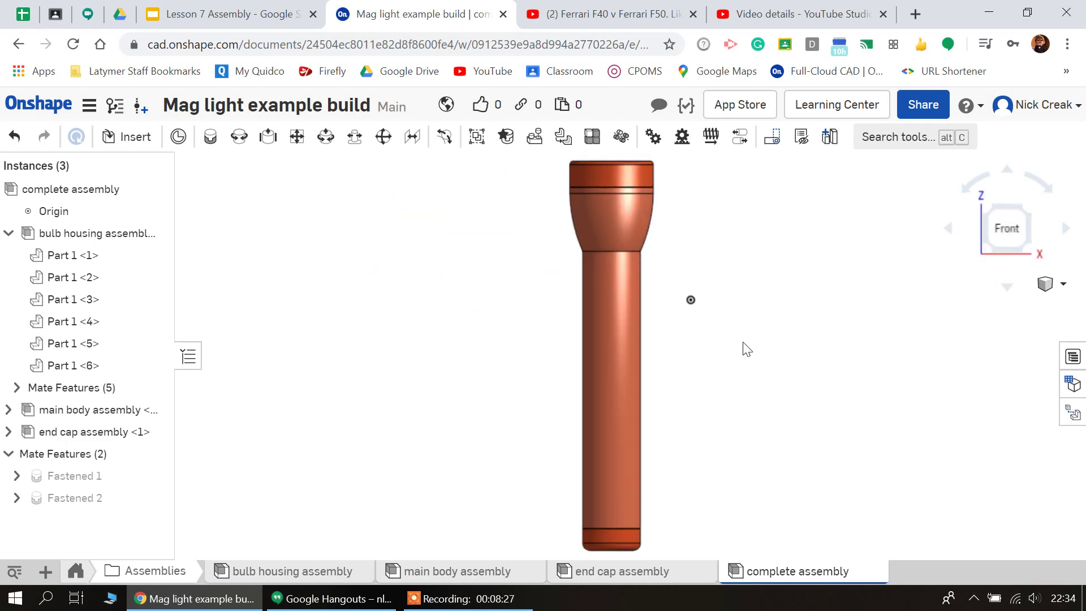
{"action": "left_click", "coordinate": [978, 194]}
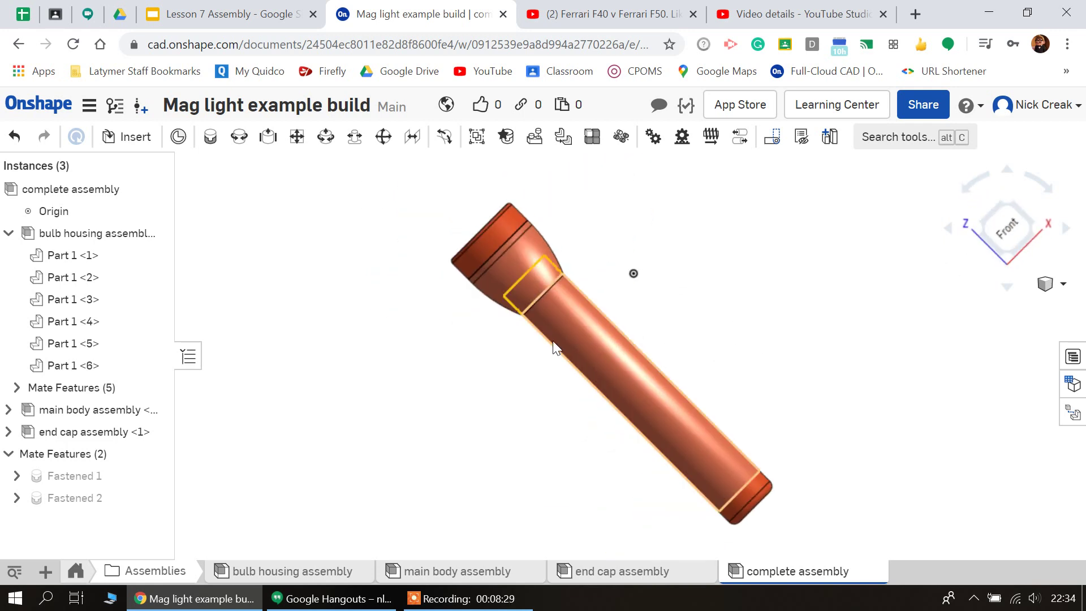
Set the finished flashlight to Translucent display.
{"action": "right_click_drag", "start_coordinate": [467, 365], "coordinate": [613, 350]}
{"action": "left_click", "coordinate": [1048, 294]}
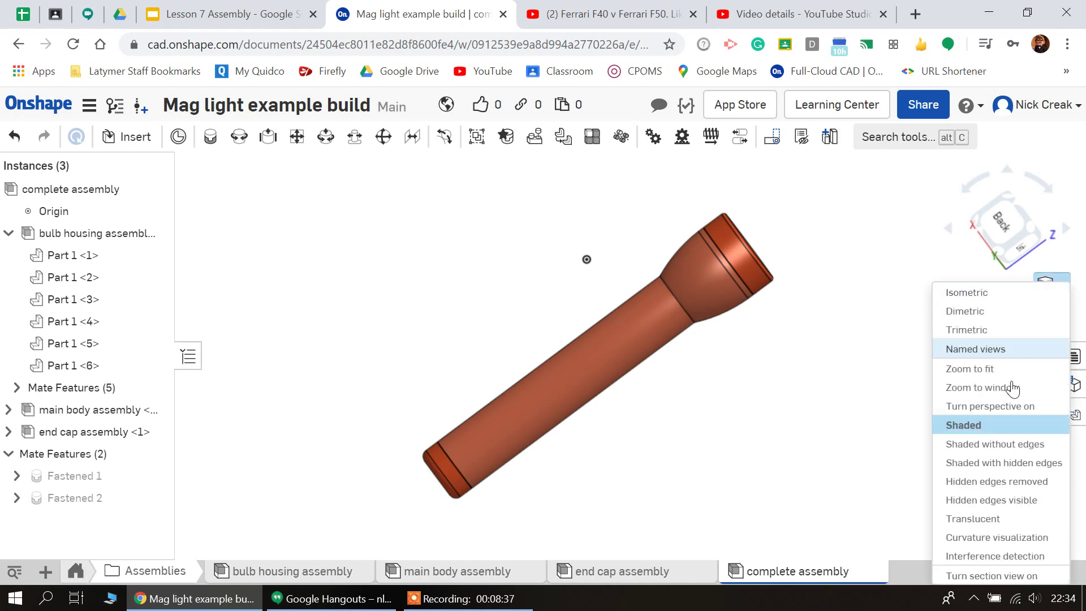
{"action": "left_click", "coordinate": [952, 522]}
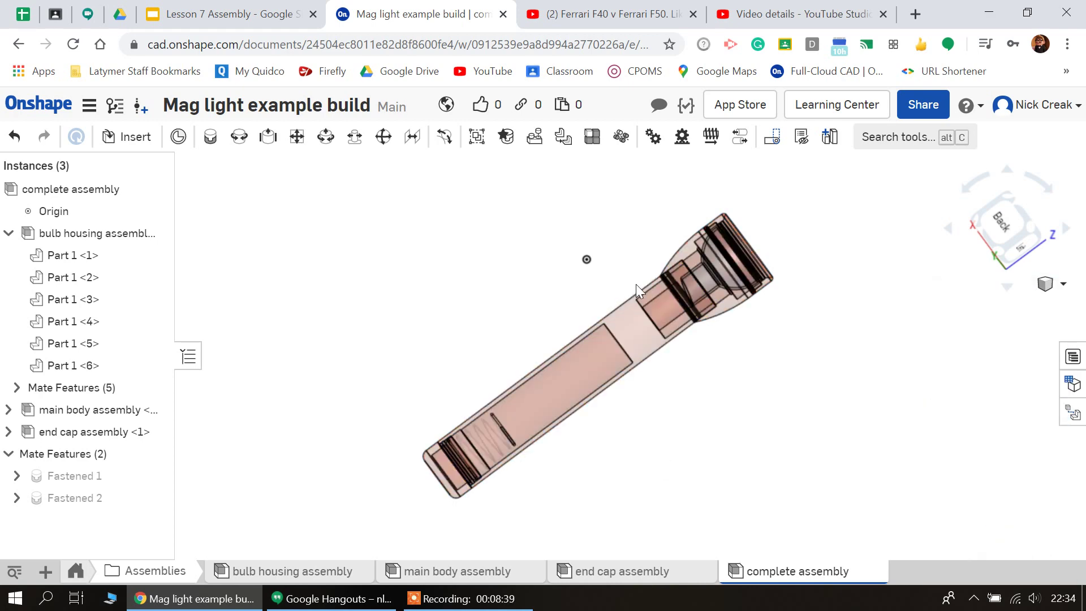
Zoom in on the end cap spring and bulb housing, then view from the Back.
{"action": "scroll", "coordinate": [470, 459], "scroll_direction": "up", "scroll_amount": 5}
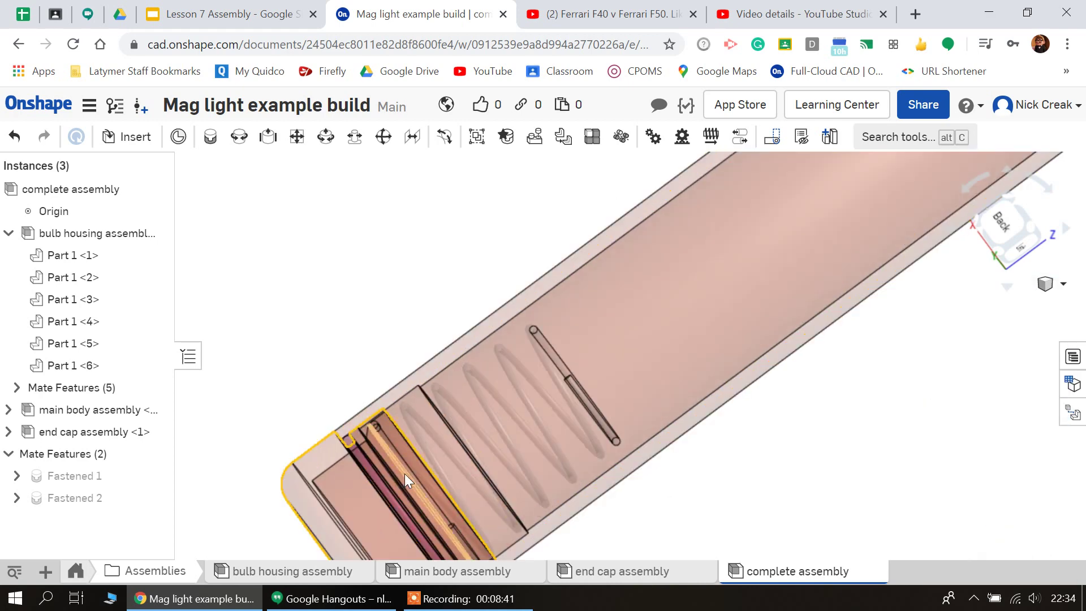
{"action": "scroll", "coordinate": [406, 470], "scroll_direction": "up", "scroll_amount": 3}
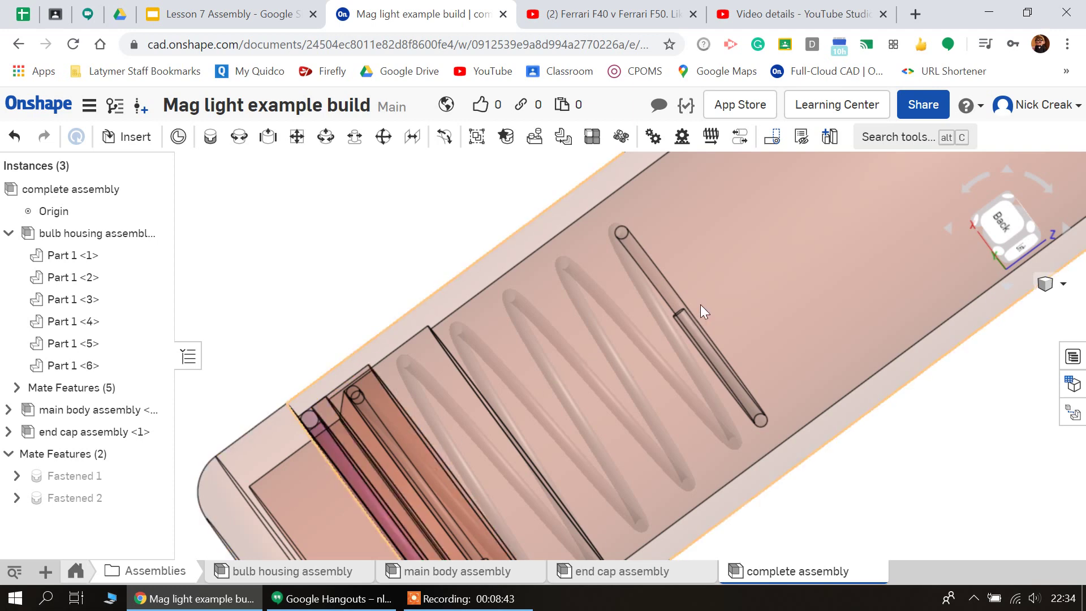
{"action": "scroll", "coordinate": [408, 356], "scroll_direction": "down", "scroll_amount": 5}
{"action": "scroll", "coordinate": [396, 429], "scroll_direction": "down", "scroll_amount": 3}
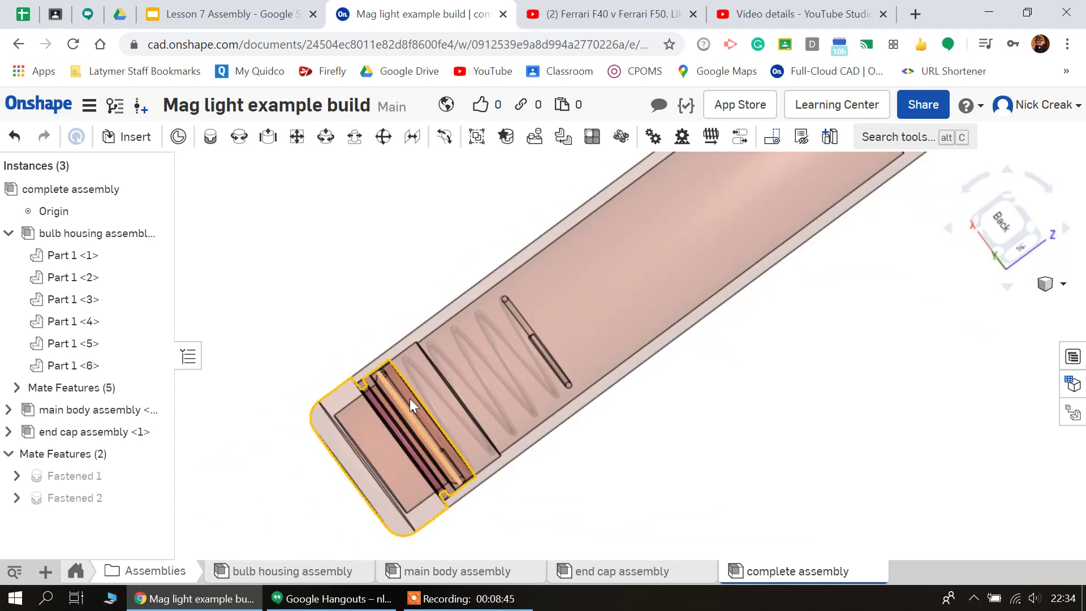
{"action": "scroll", "coordinate": [355, 463], "scroll_direction": "down", "scroll_amount": 4}
{"action": "scroll", "coordinate": [657, 257], "scroll_direction": "up", "scroll_amount": 10}
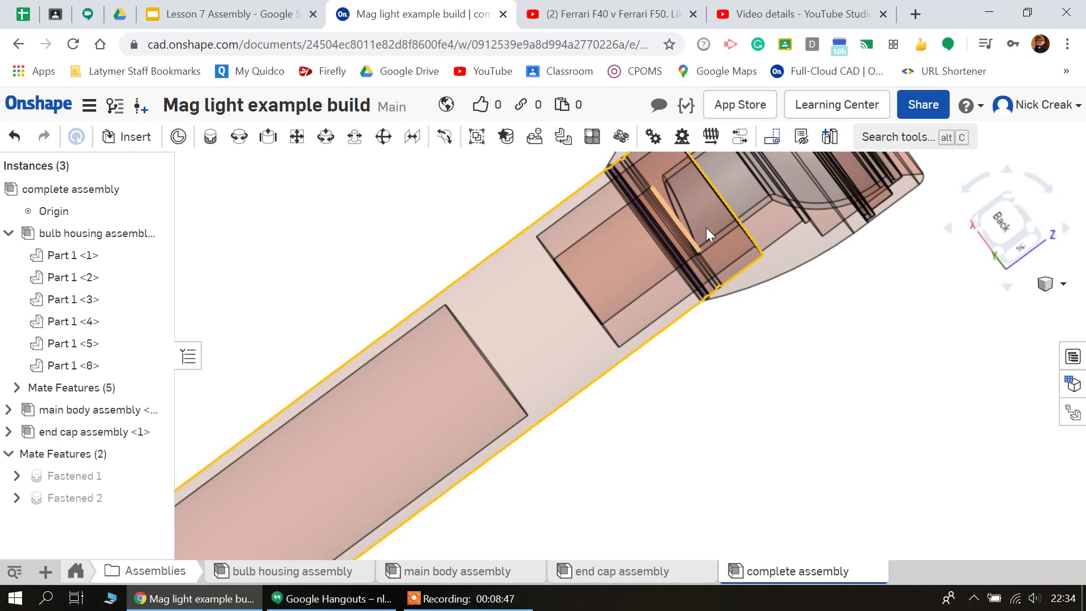
{"action": "scroll", "coordinate": [748, 263], "scroll_direction": "down", "scroll_amount": 4}
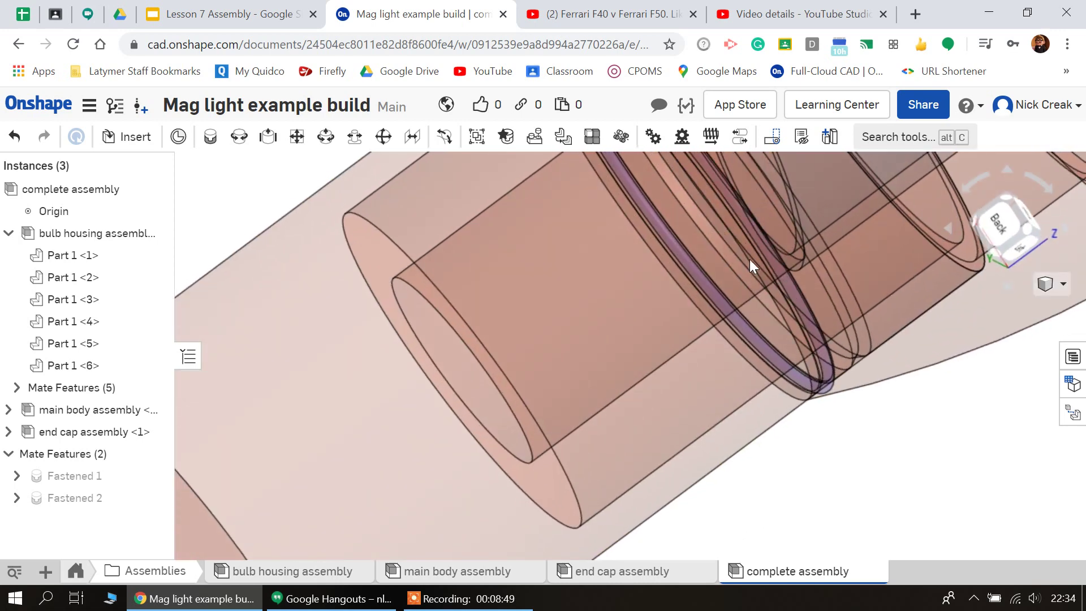
{"action": "left_click", "coordinate": [1003, 223]}
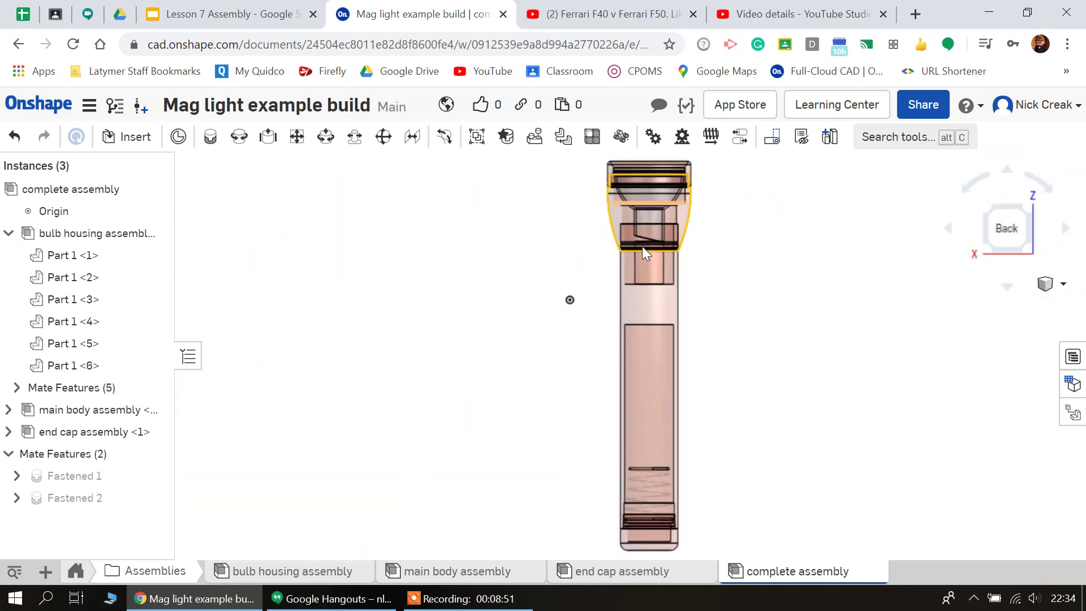
{"action": "scroll", "coordinate": [642, 246], "scroll_direction": "up", "scroll_amount": 8}
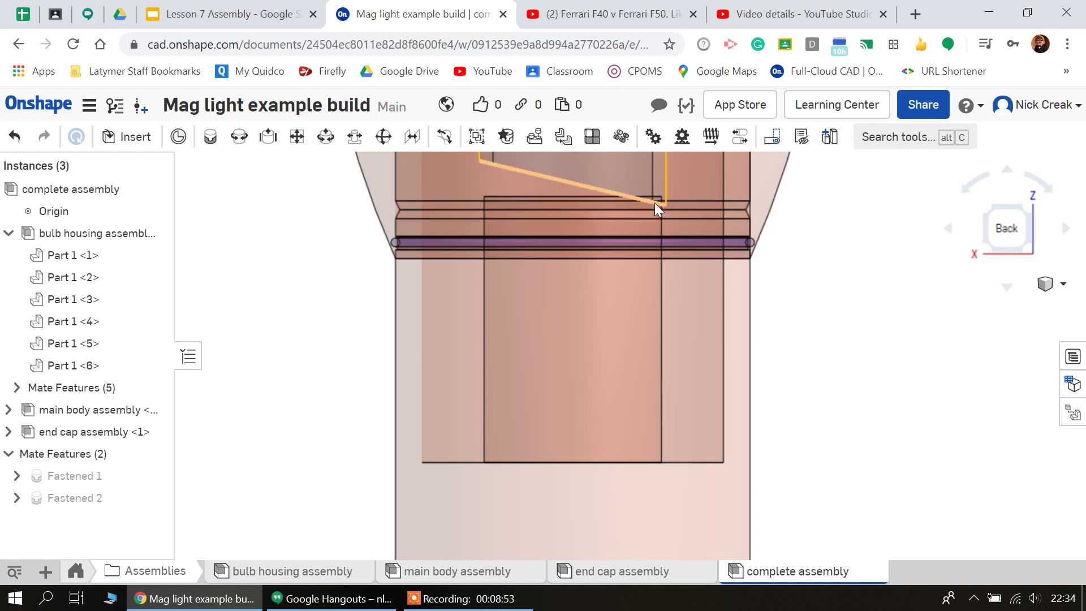